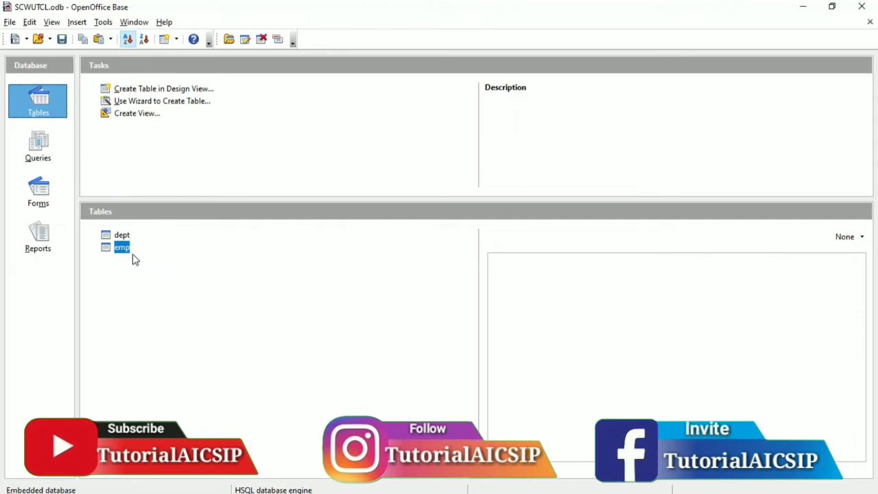
Open the emp table to review its records, widening the job column, and close it
double_click(123, 249)
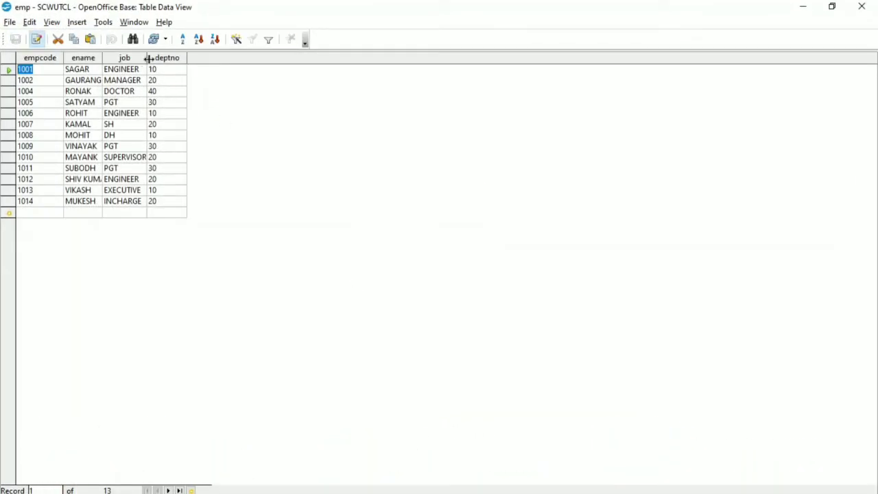
drag(147, 60, 153, 59)
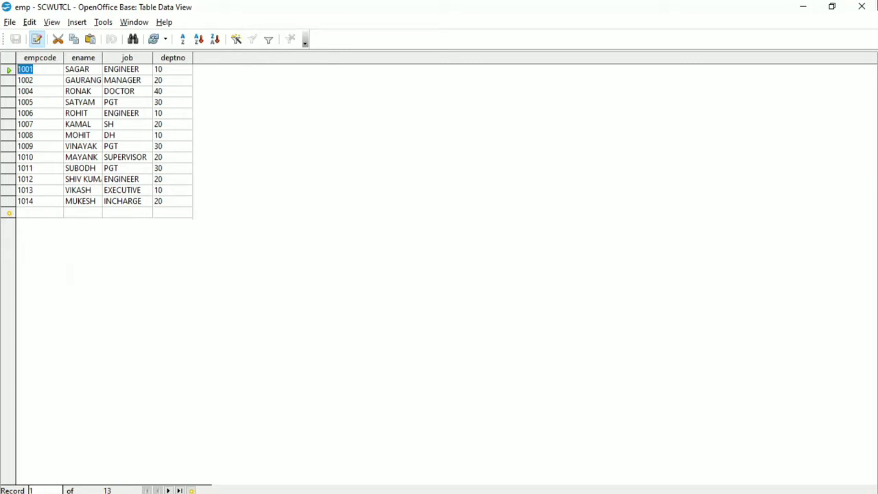
click(862, 6)
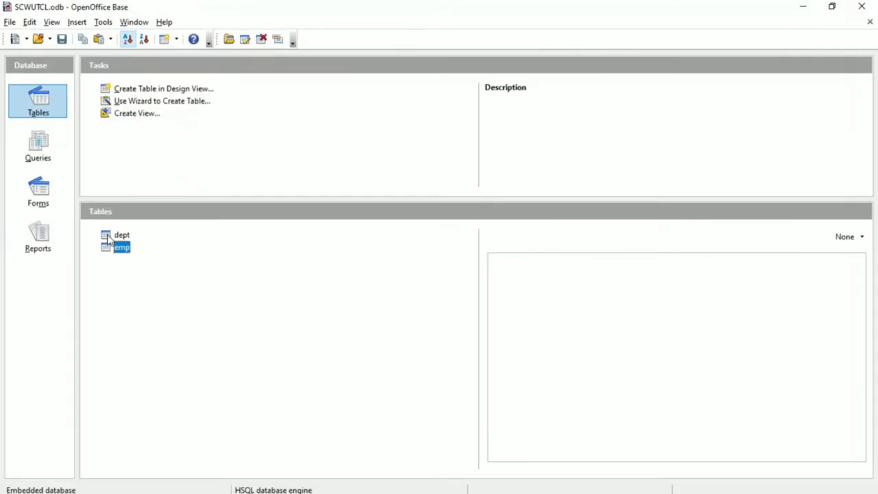
Start a new query with the Query Wizard and add the empcode, ename and job fields from the emp table
click(39, 163)
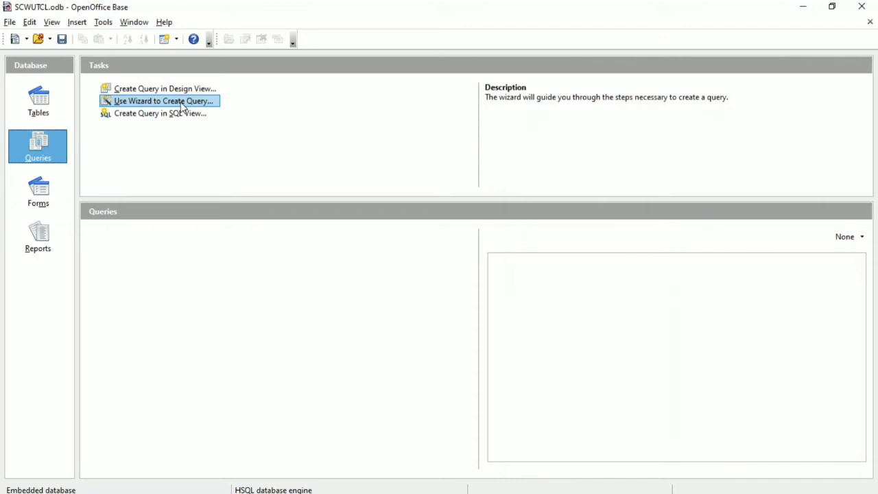
click(132, 102)
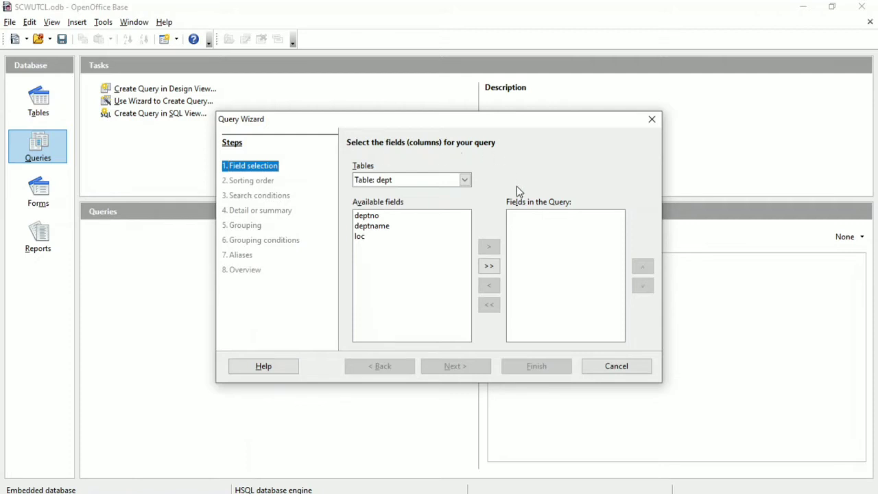
click(465, 181)
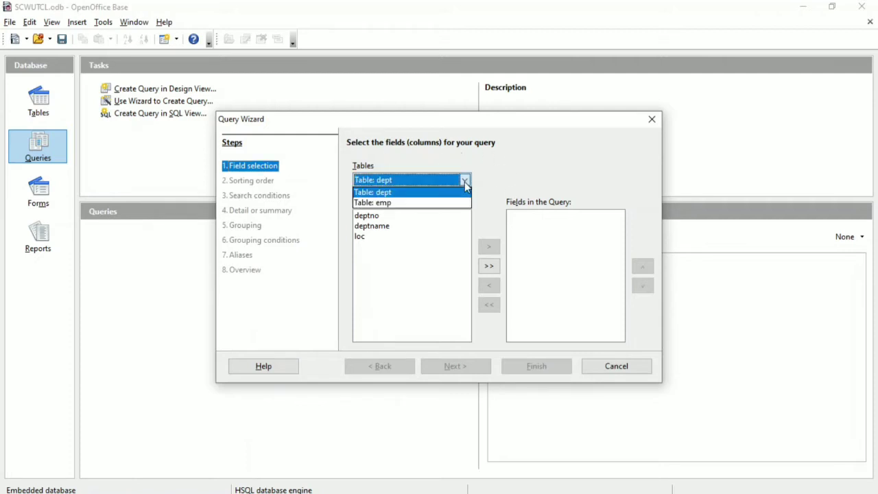
click(402, 203)
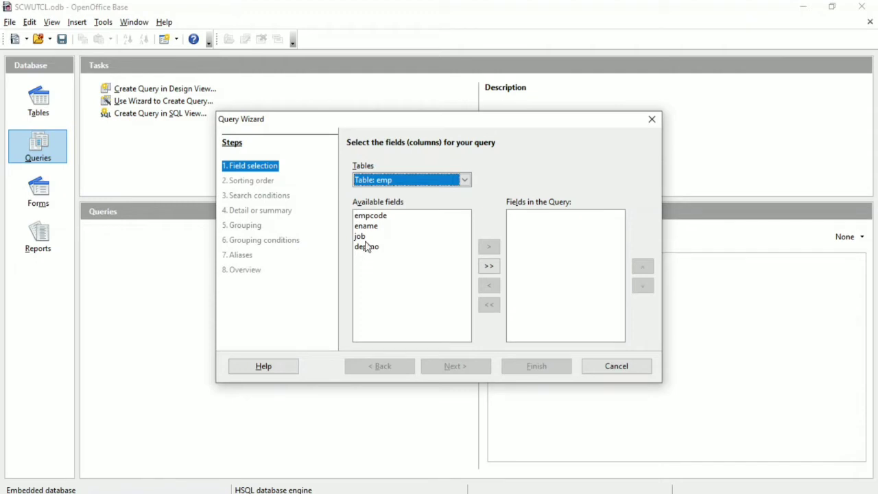
click(372, 216)
click(488, 249)
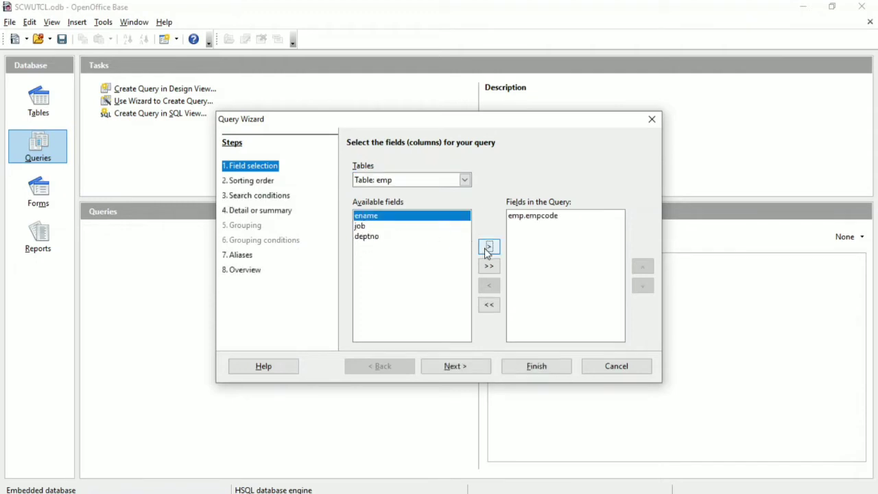
click(490, 249)
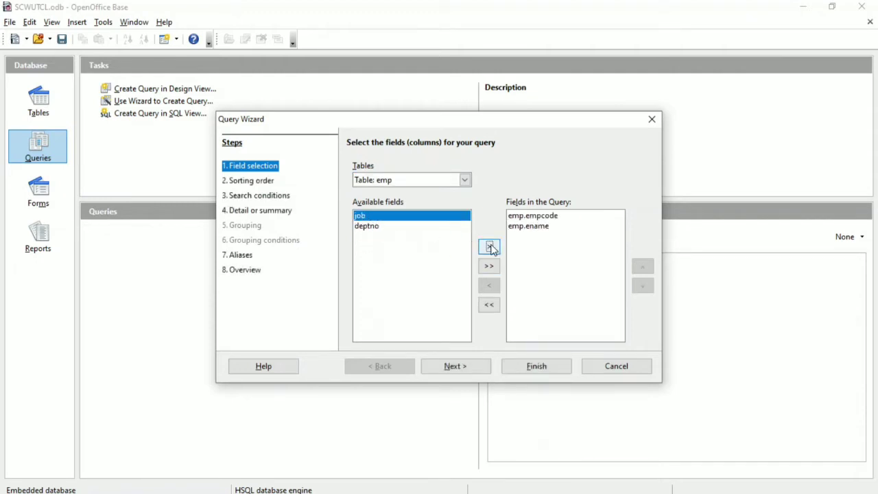
click(495, 249)
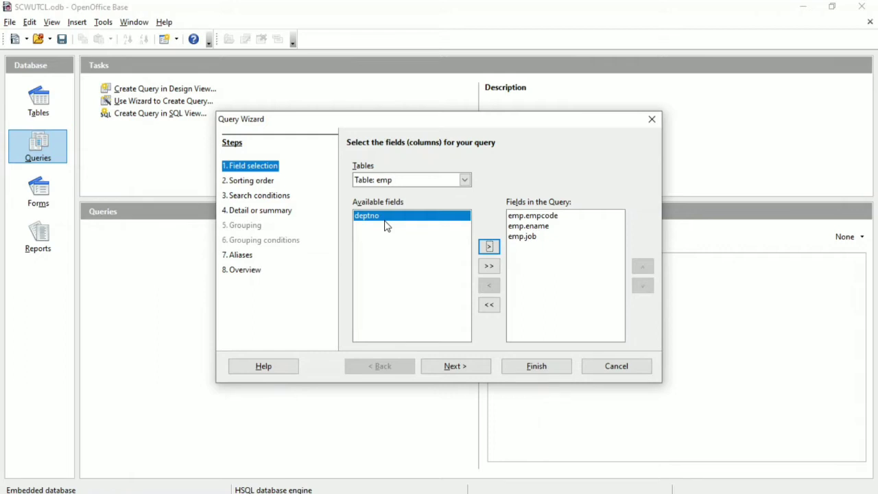
Remove the job field from the query's fields and add it back
click(536, 237)
click(492, 287)
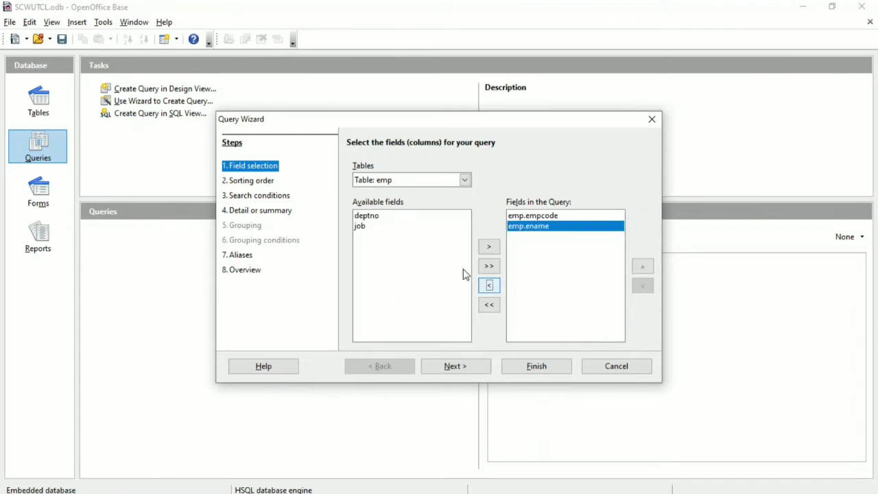
click(364, 227)
click(489, 246)
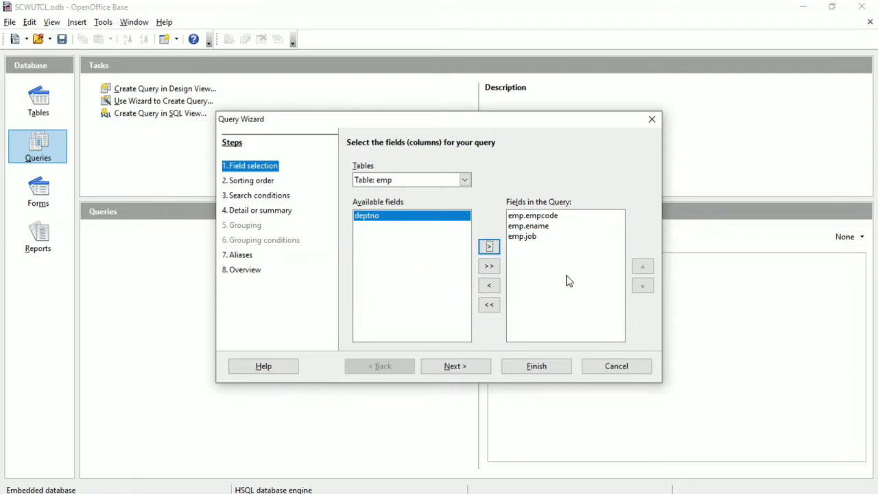
Move emp.ename above emp.empcode in the query's fields, and restore emp.empcode to first place
click(541, 217)
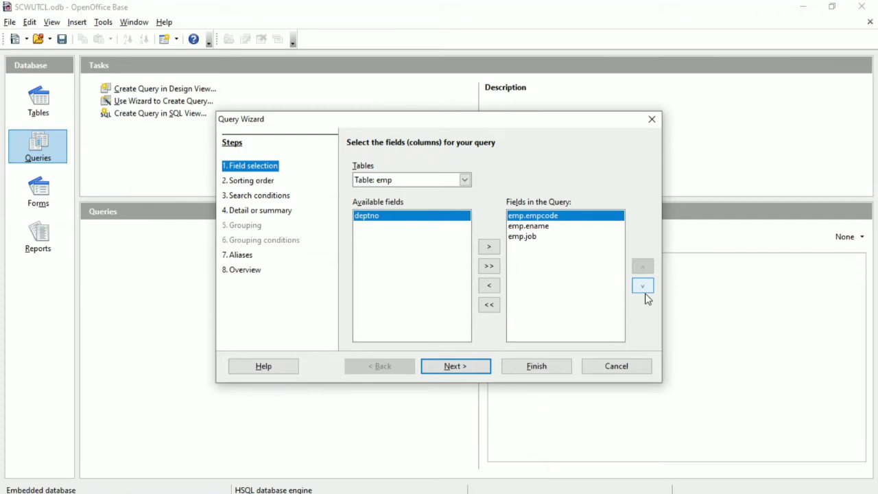
click(539, 229)
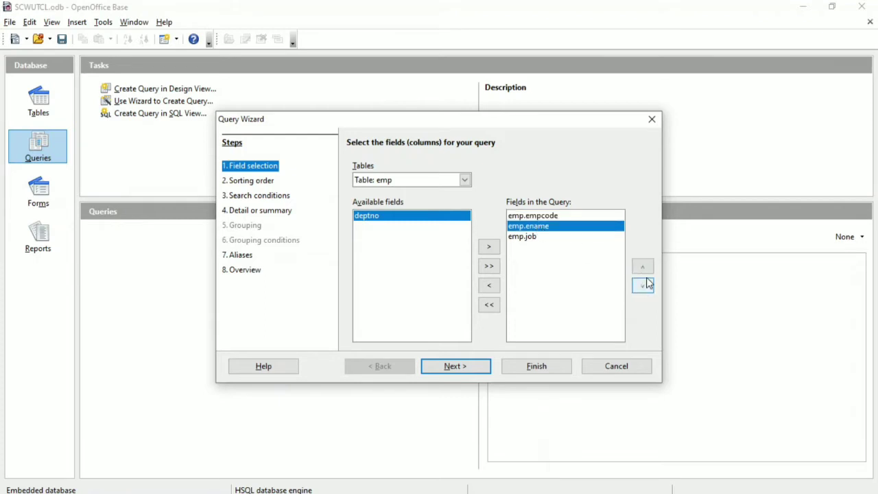
click(643, 269)
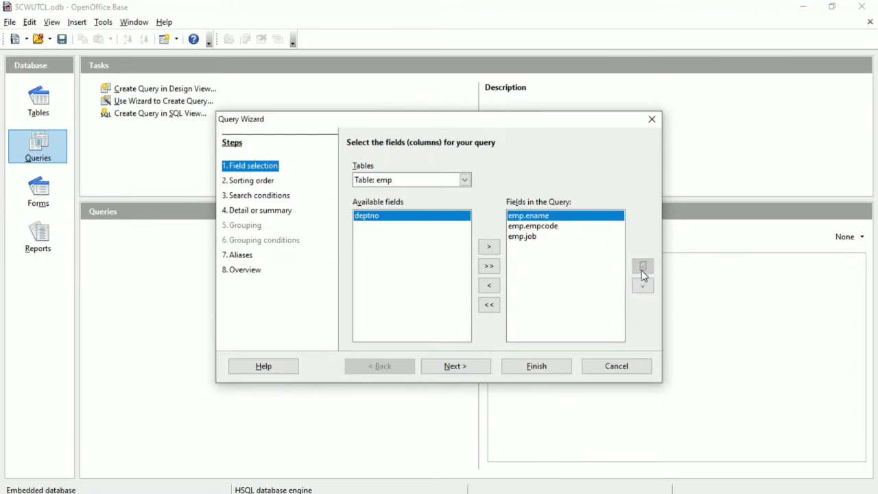
click(556, 230)
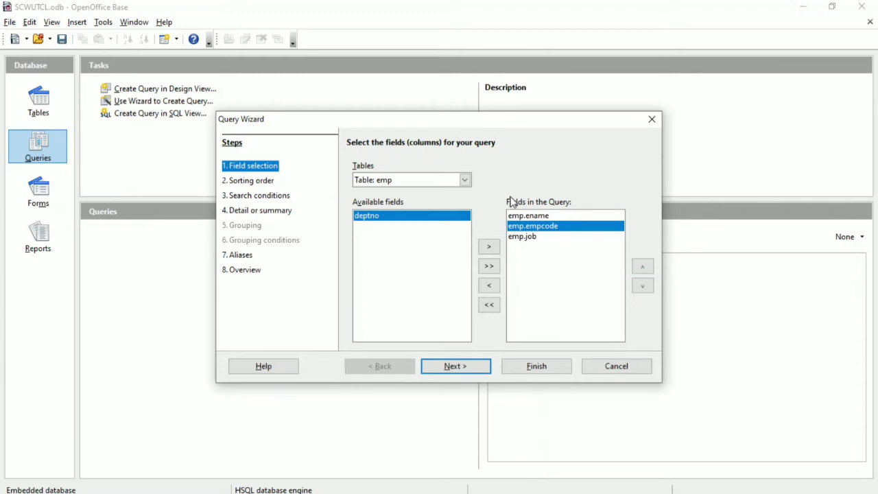
click(643, 268)
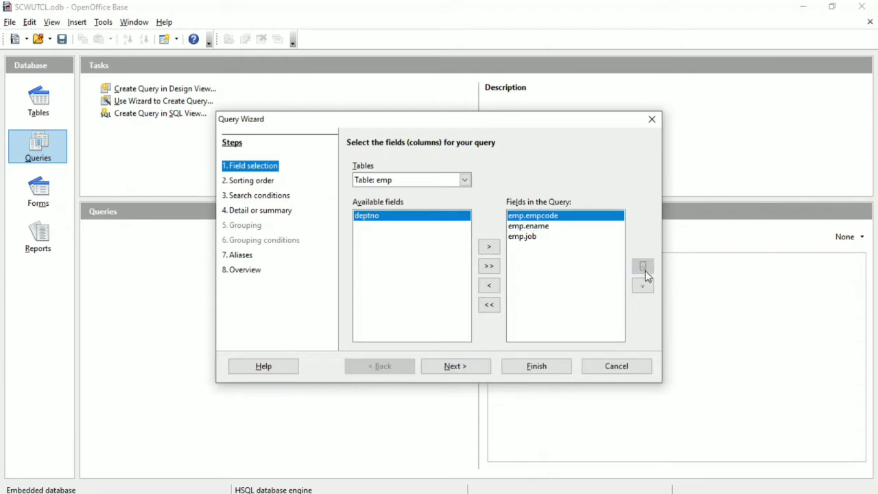
Move emp.job to the first place in the query's field order
click(536, 237)
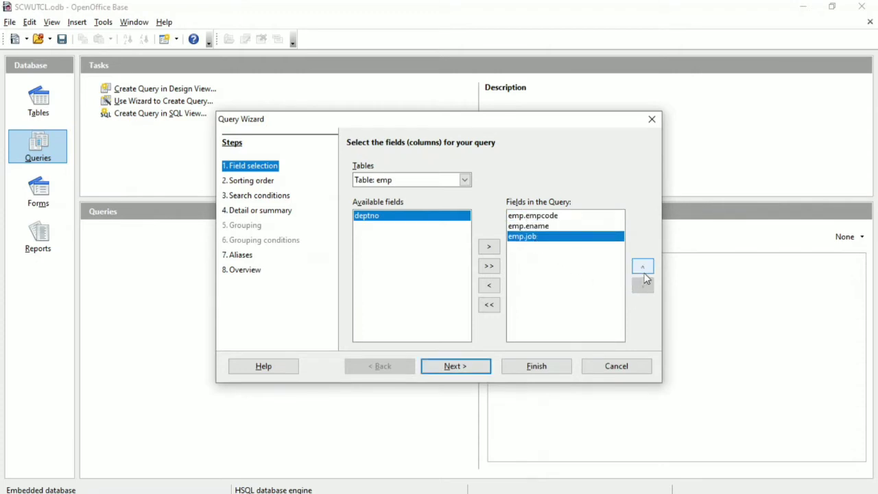
click(643, 268)
click(643, 268)
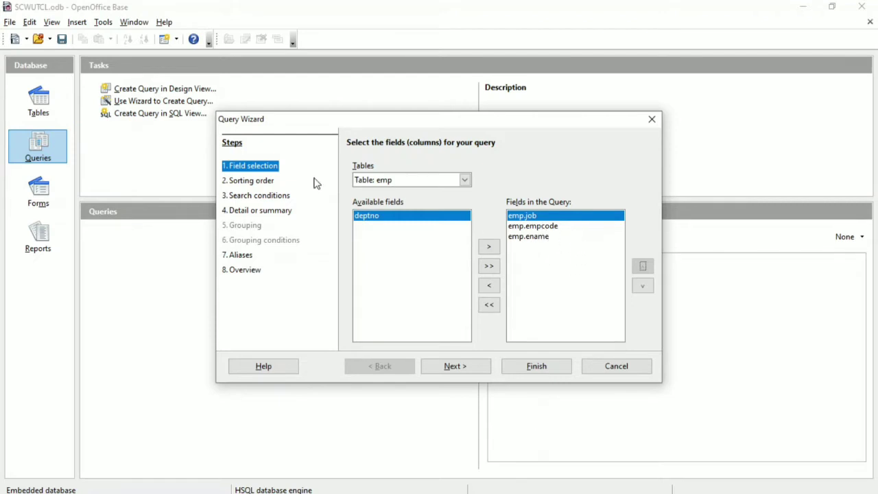
Sort the query by emp.ename in ascending order
click(456, 366)
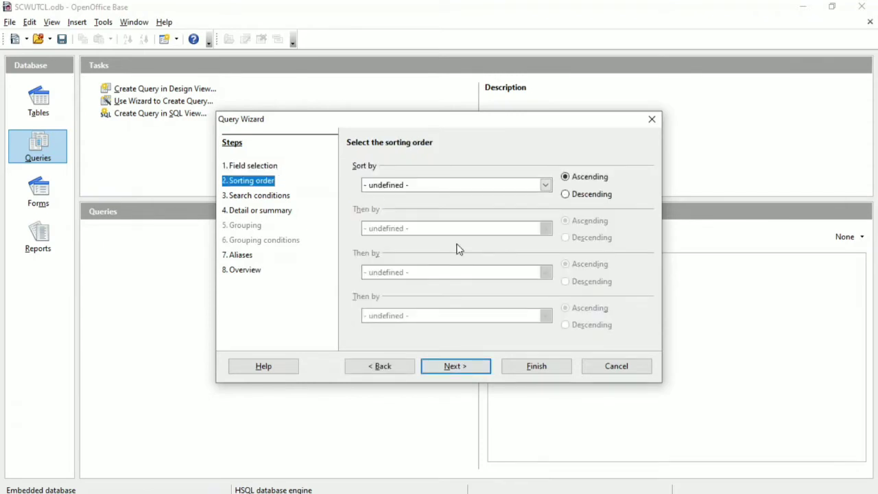
click(544, 186)
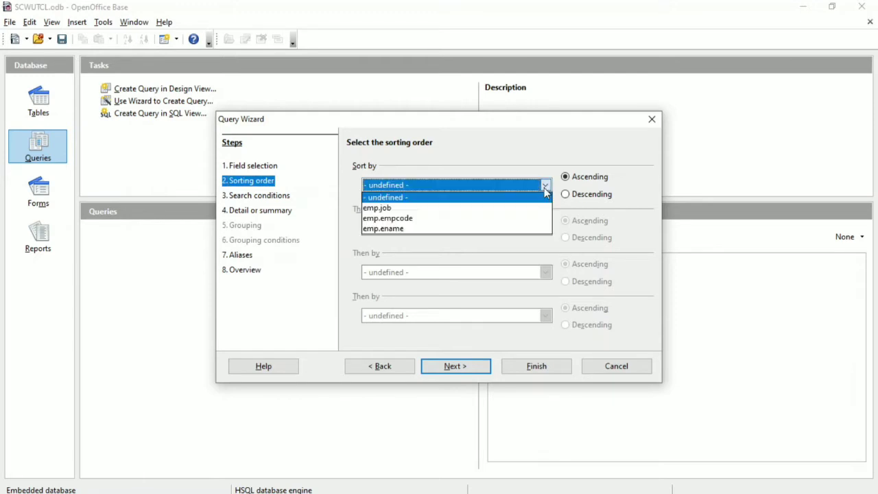
click(405, 229)
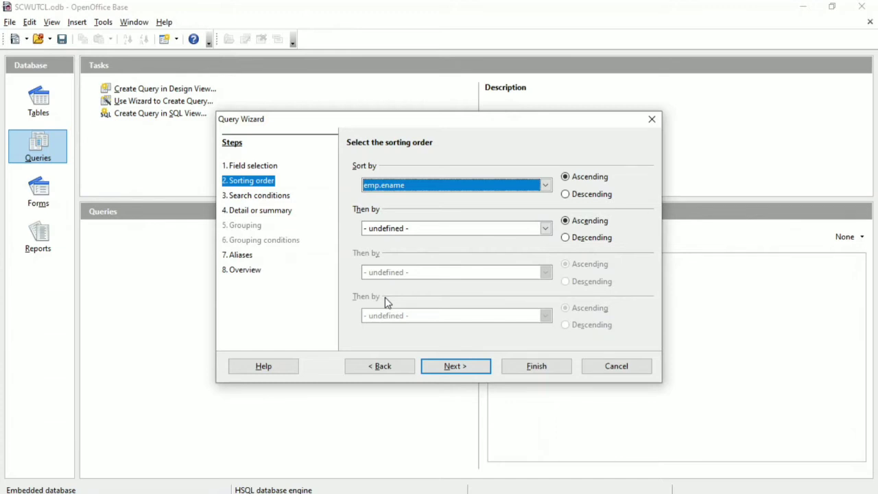
Add a search condition requiring emp.job to be equal to engineer, and proceed to the query type
click(256, 197)
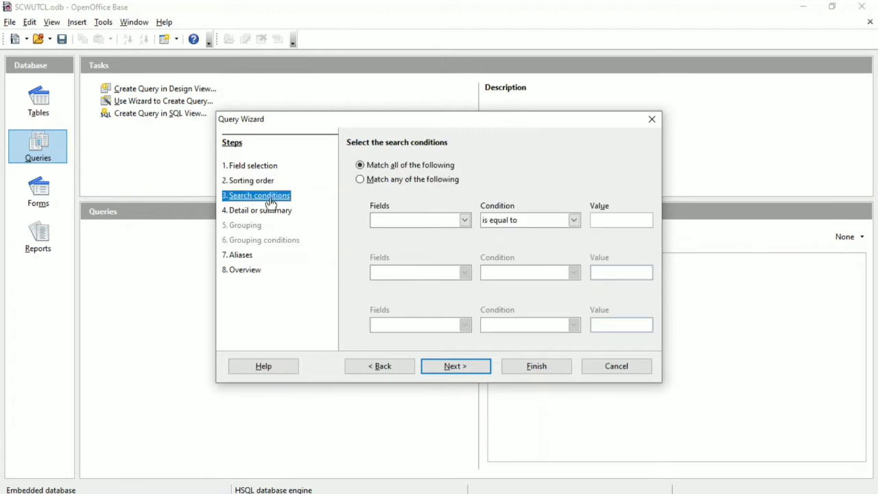
click(465, 220)
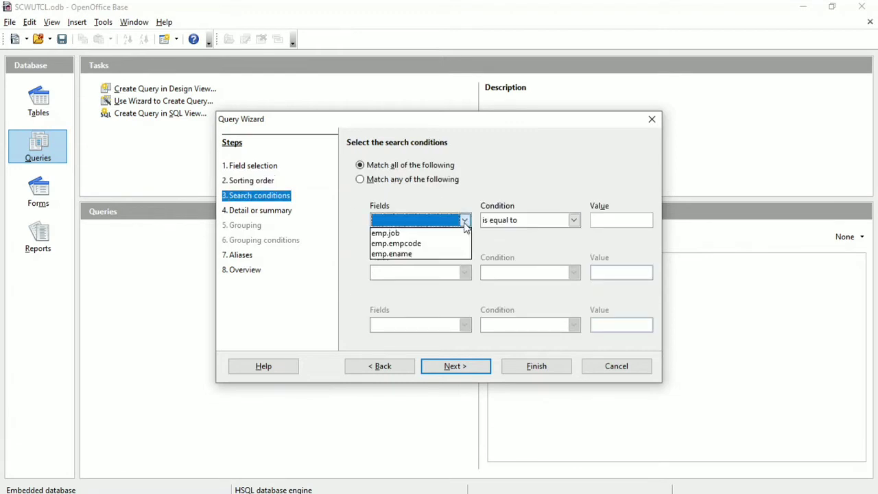
click(421, 233)
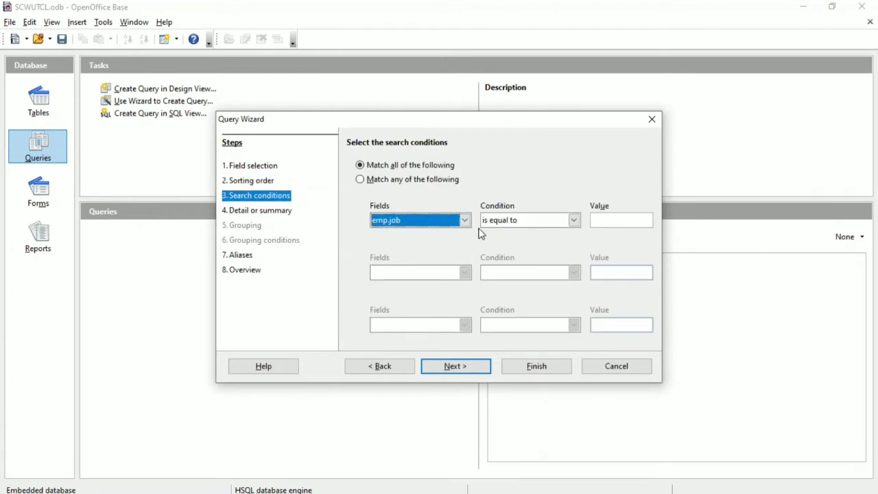
click(575, 220)
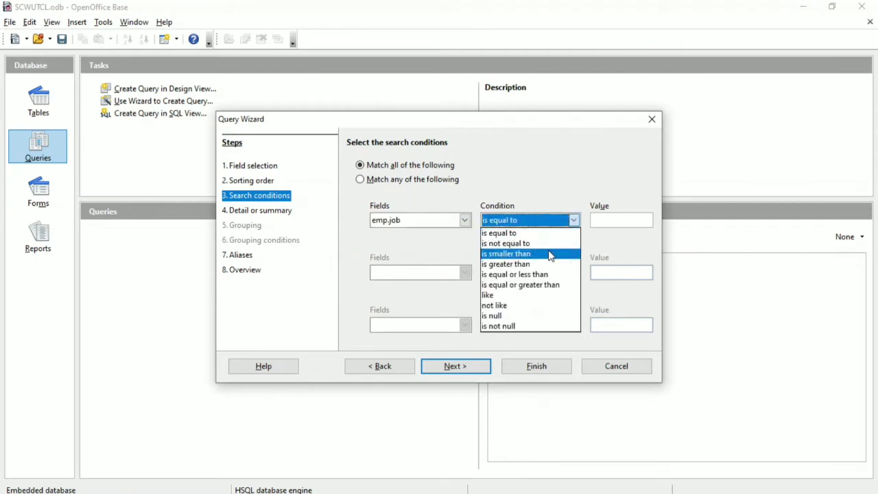
click(529, 235)
click(600, 221)
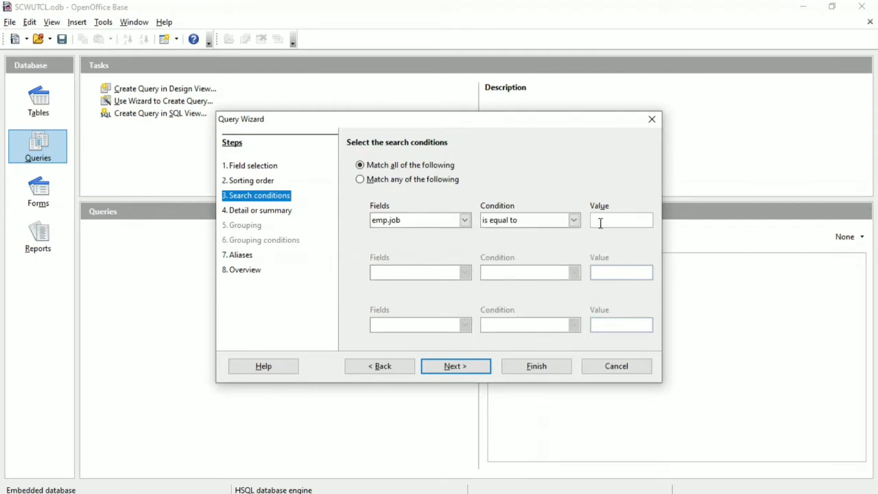
text(engi)
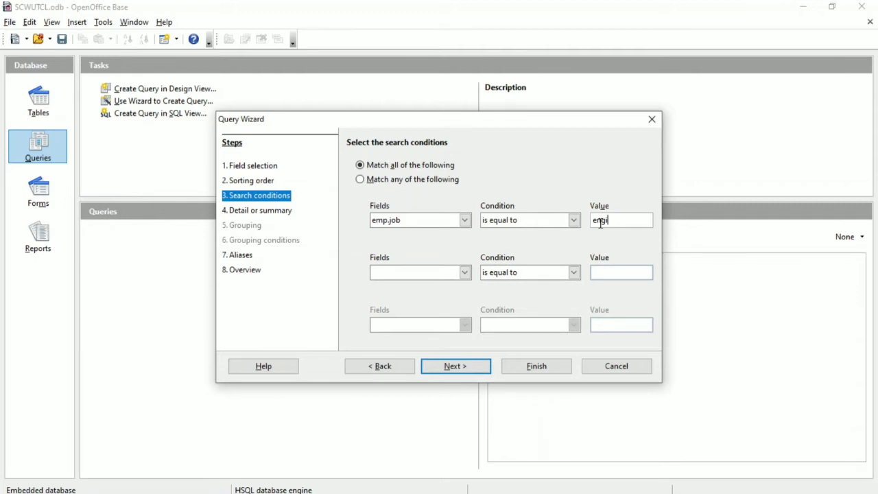
text(neetr)
click(451, 369)
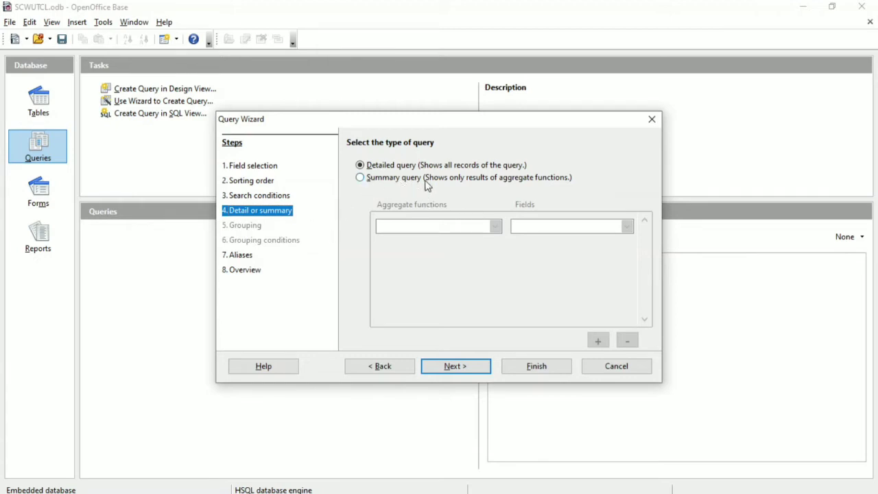
Try the summary query type to look over its aggregate functions, and return to the detailed query type
click(402, 180)
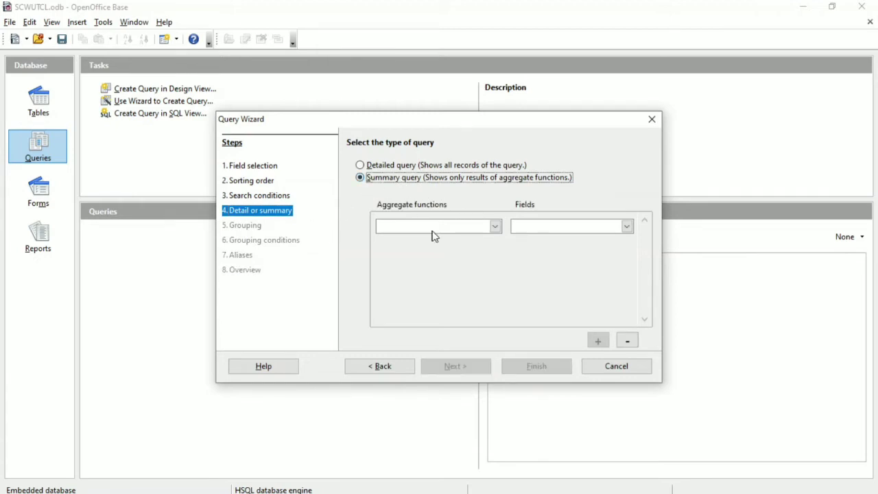
click(495, 230)
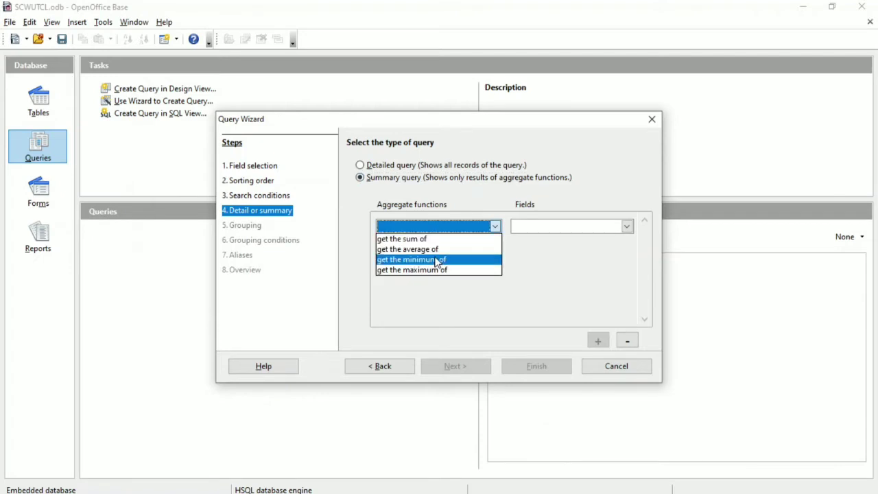
click(388, 169)
click(386, 170)
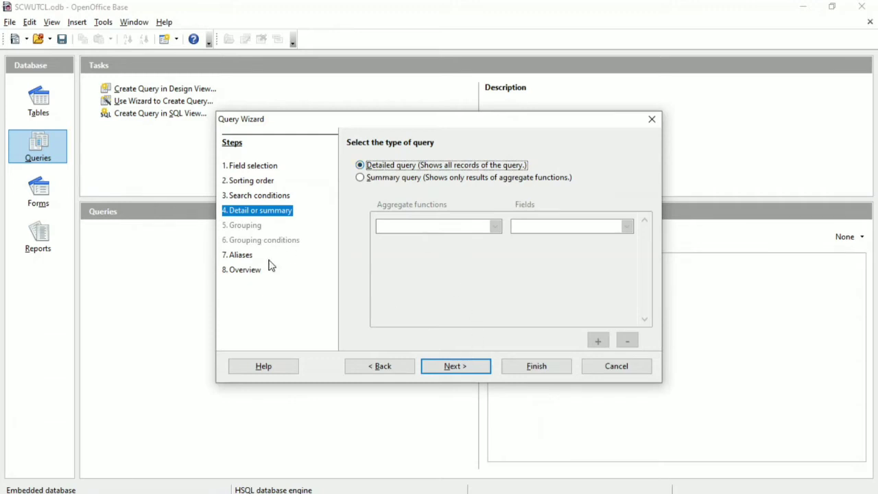
Assign the alias Designation to the emp.job field
click(237, 262)
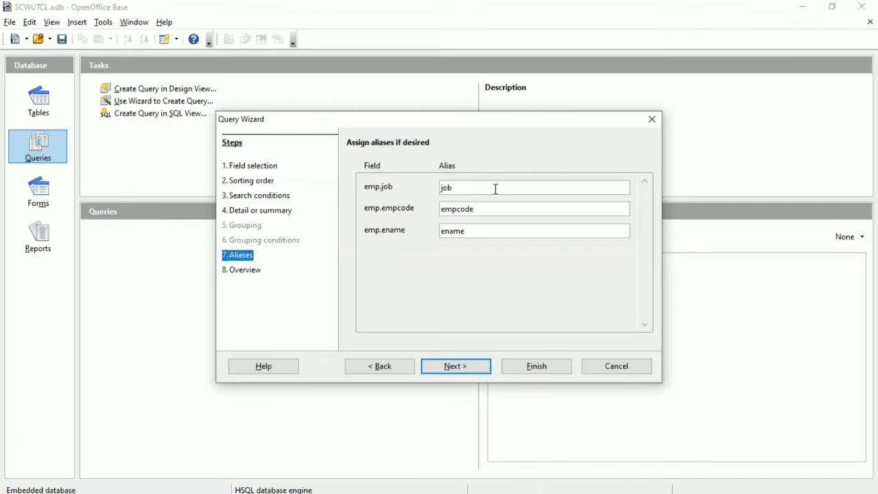
drag(494, 188, 441, 188)
drag(480, 209, 435, 212)
drag(486, 231, 416, 235)
drag(481, 188, 418, 186)
text(Designation)
Name the query Q1, finish the wizard with the query displayed, and close the result view
click(471, 367)
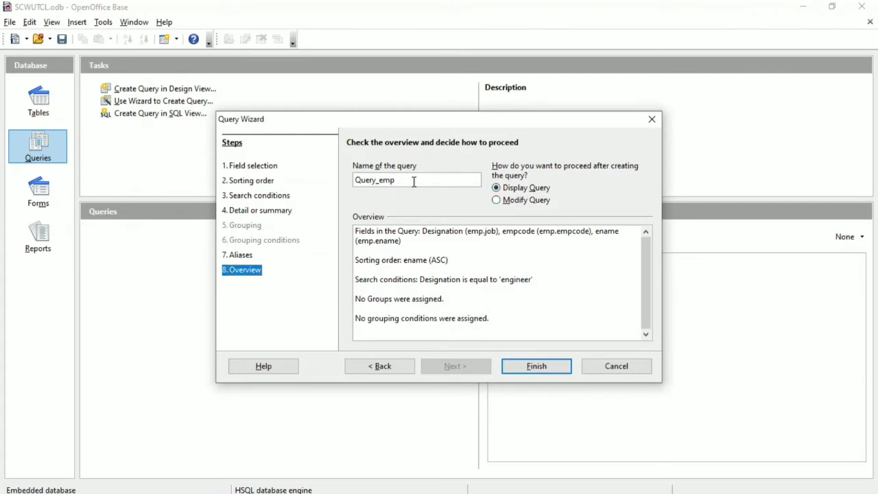
drag(414, 181, 339, 182)
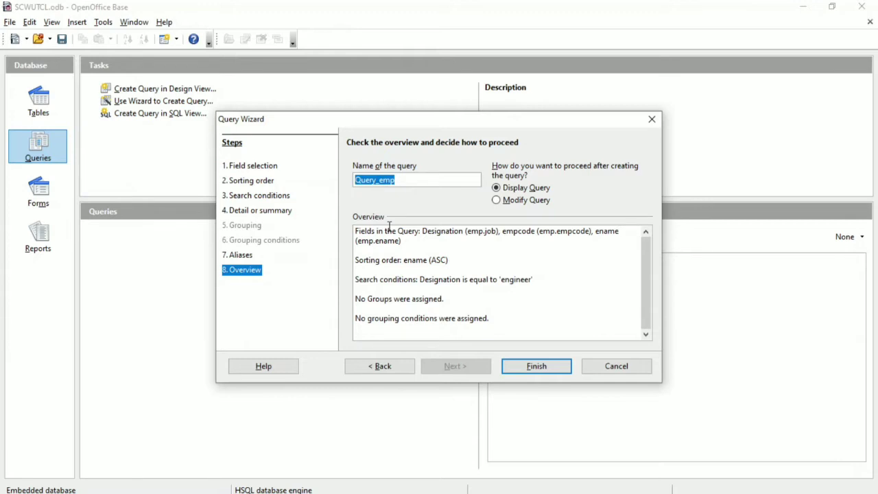
text(Q1)
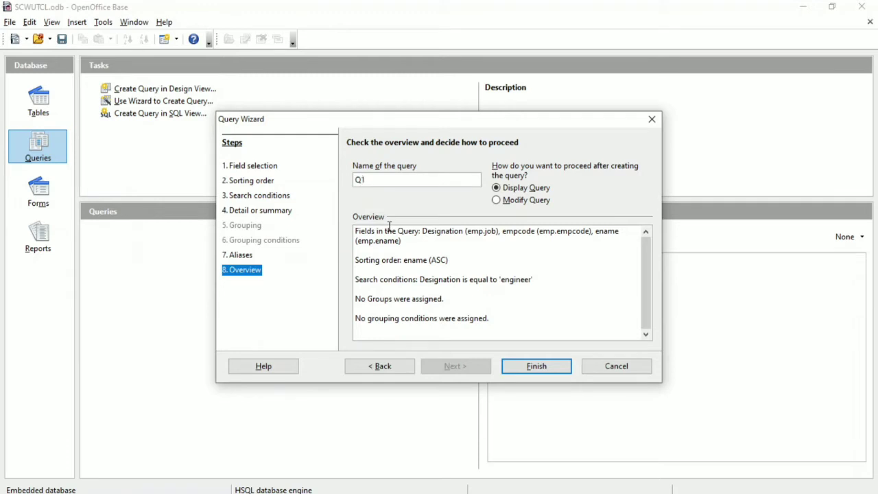
click(555, 371)
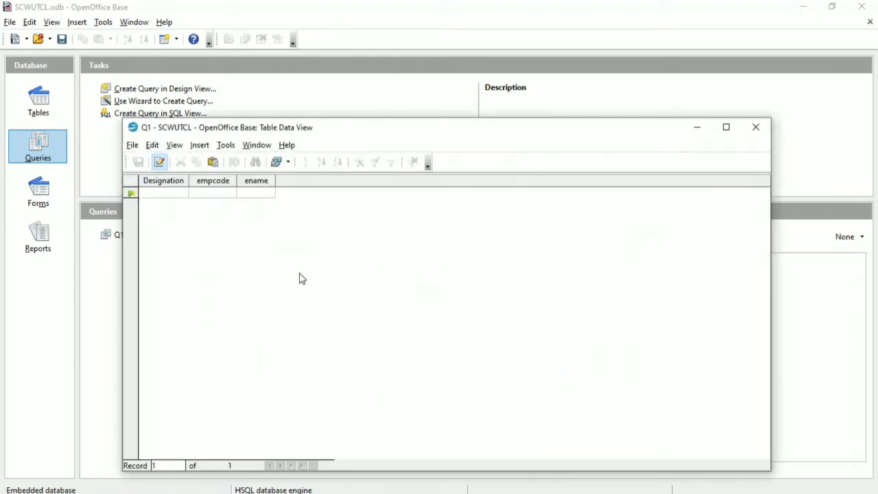
click(754, 125)
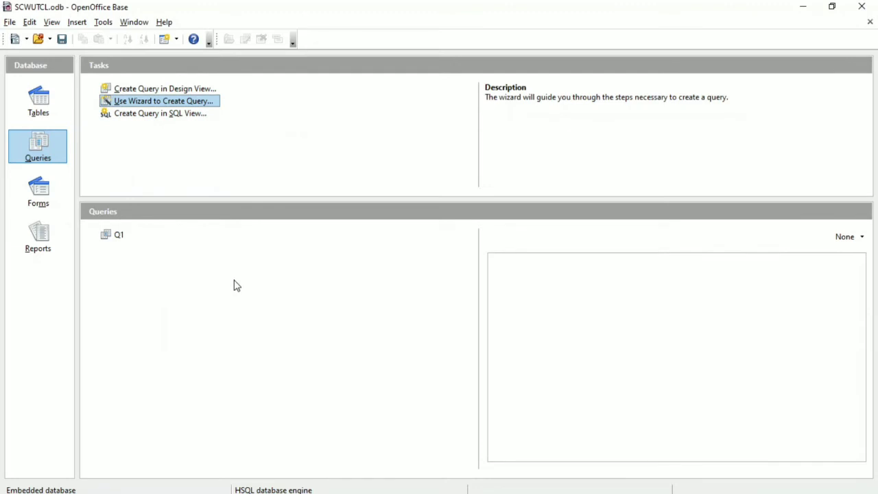
click(120, 236)
right_click(120, 235)
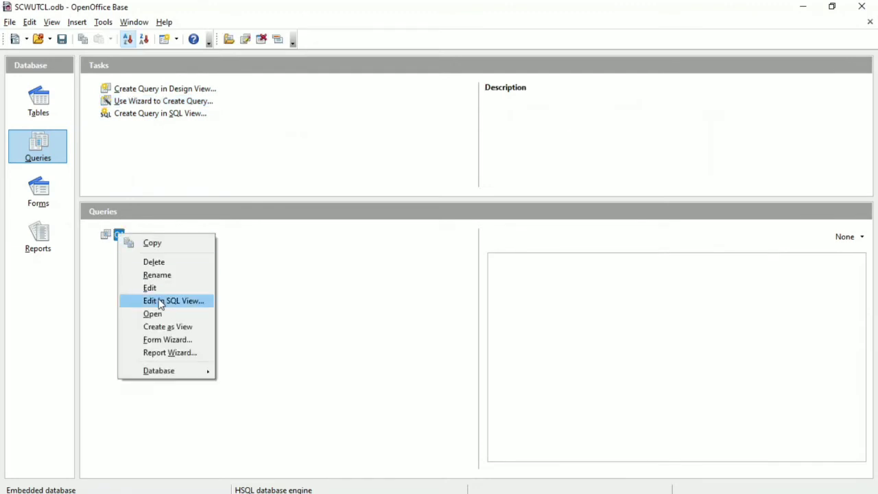
click(160, 291)
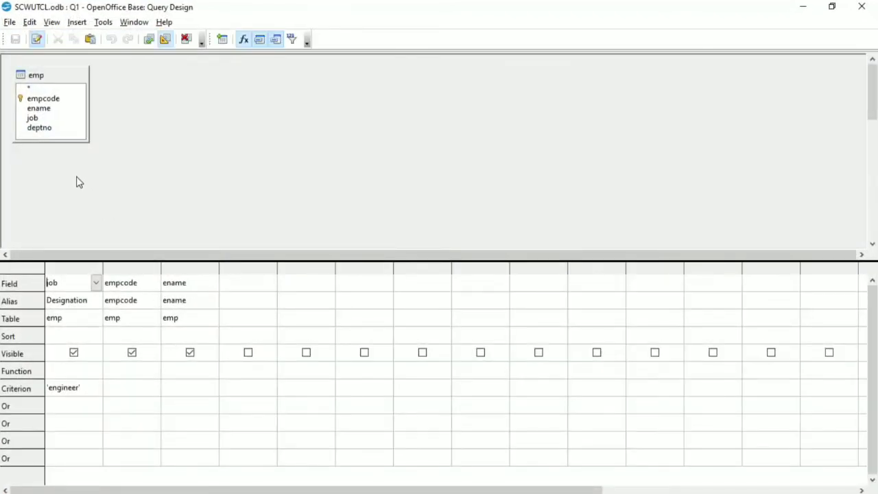
click(863, 7)
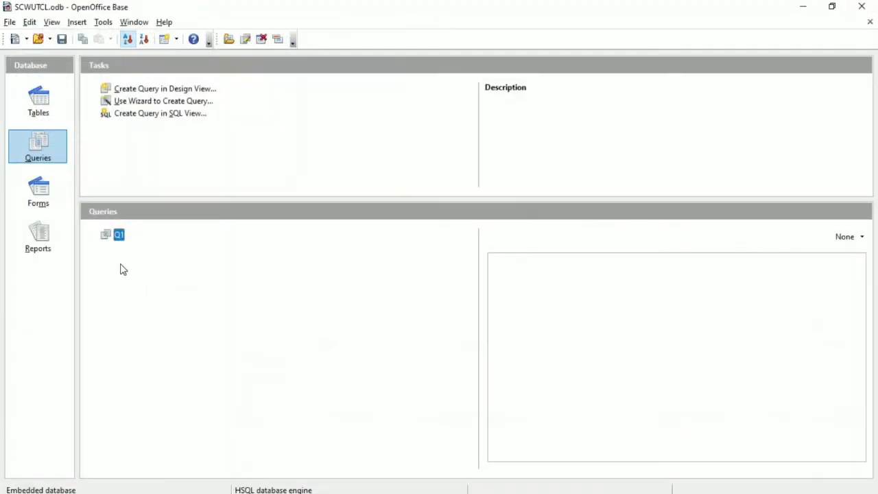
Edit query Q1 so the criterion for job is 'ENGINEER', and save the changes on closing the design
right_click(121, 240)
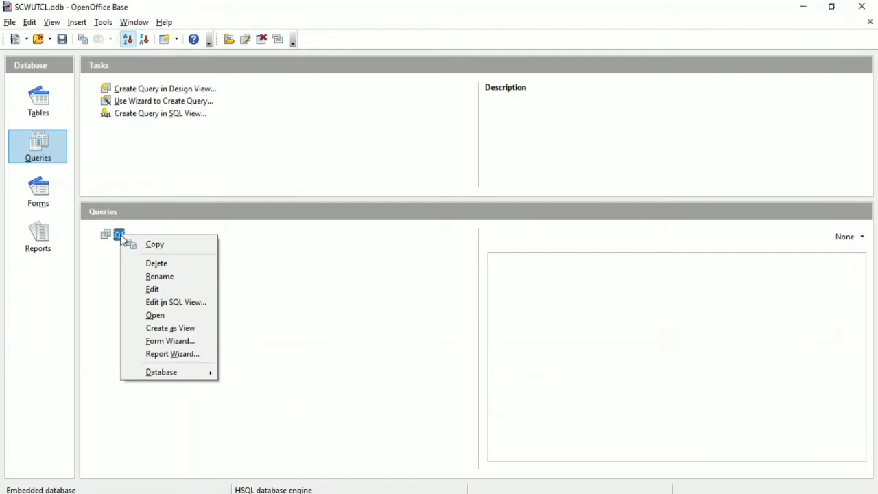
click(152, 290)
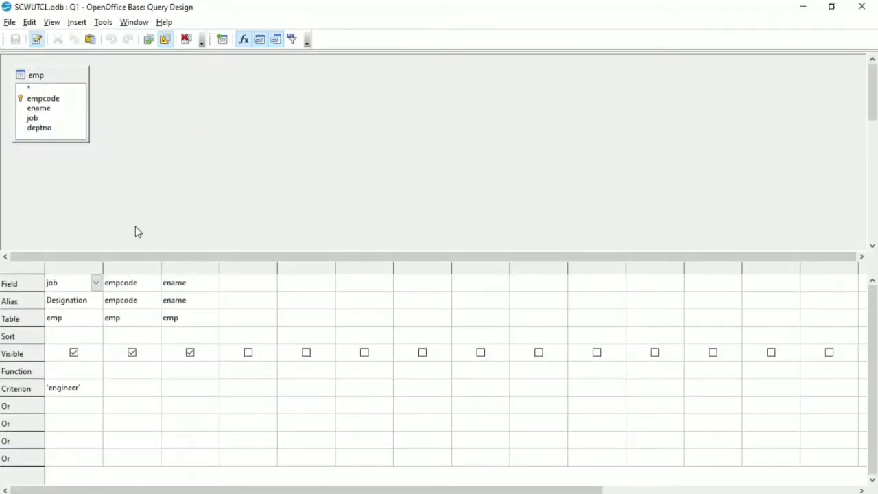
click(76, 388)
drag(52, 386, 83, 388)
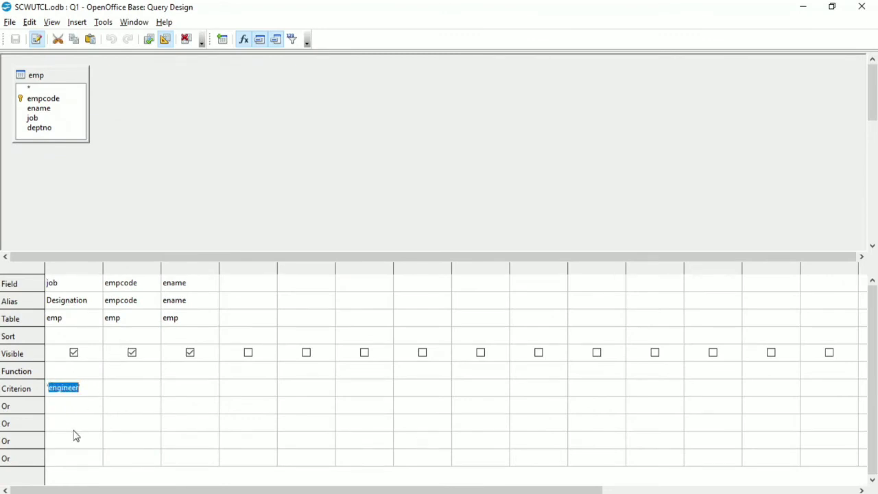
key(BackSpace)
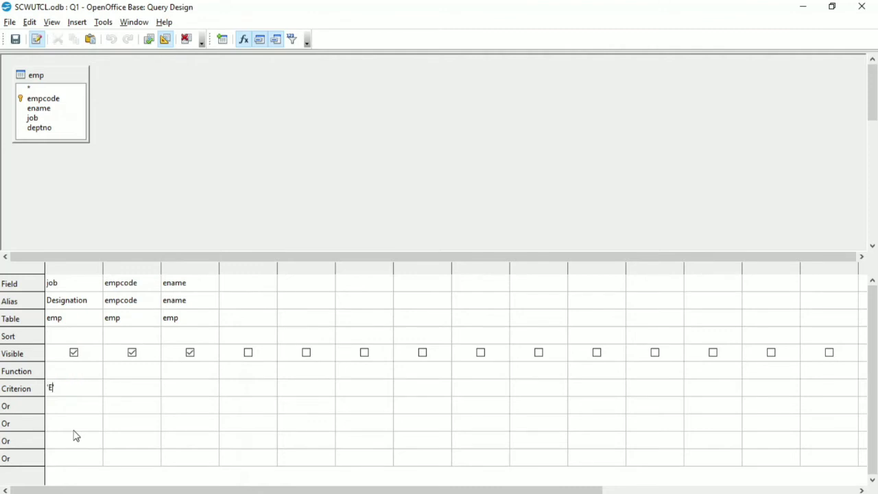
text(ENGINEER)
click(862, 10)
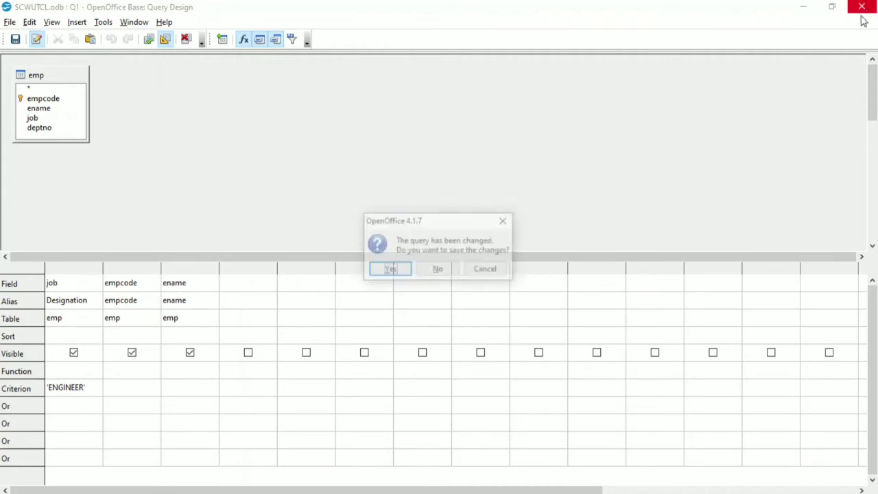
click(406, 269)
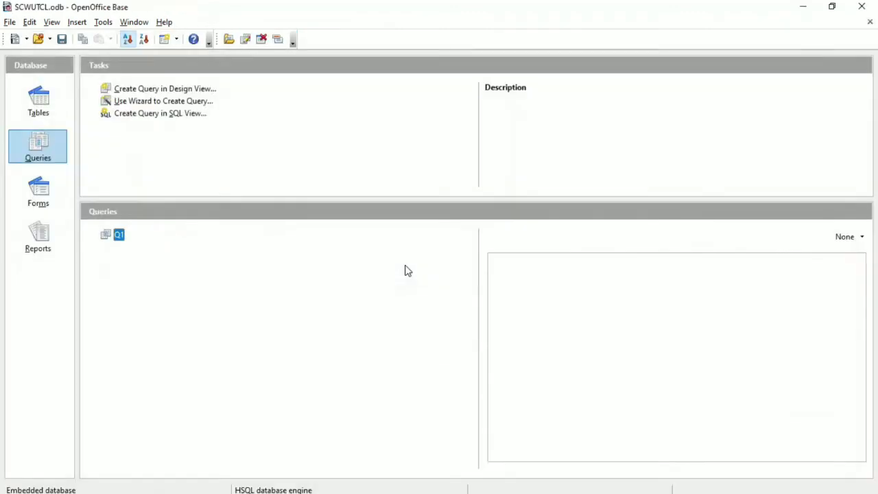
Run query Q1, fit the ename column to its contents to check the records, and close the result view
double_click(121, 242)
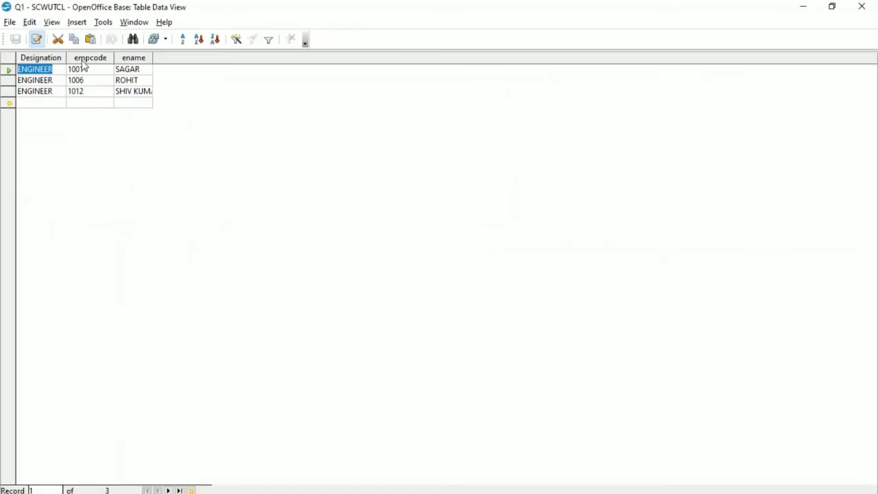
double_click(152, 57)
click(866, 8)
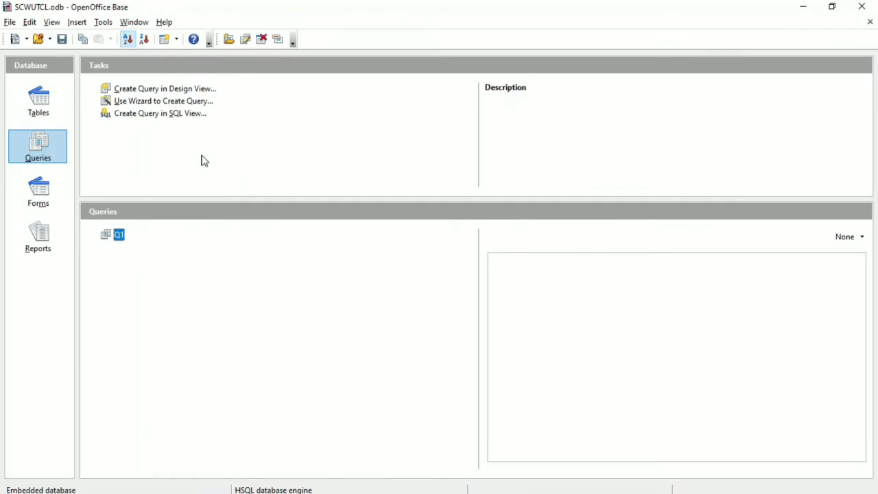
Create a new query in Design View and add the emp table to it
click(164, 96)
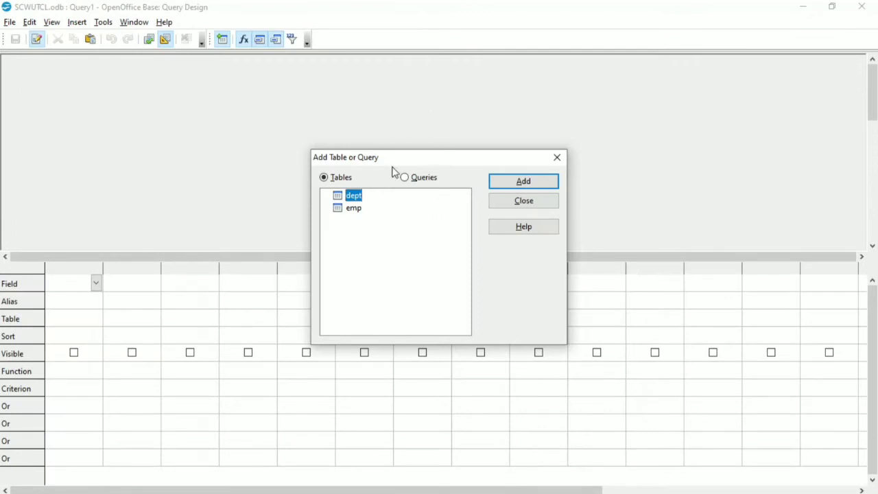
drag(383, 160, 294, 74)
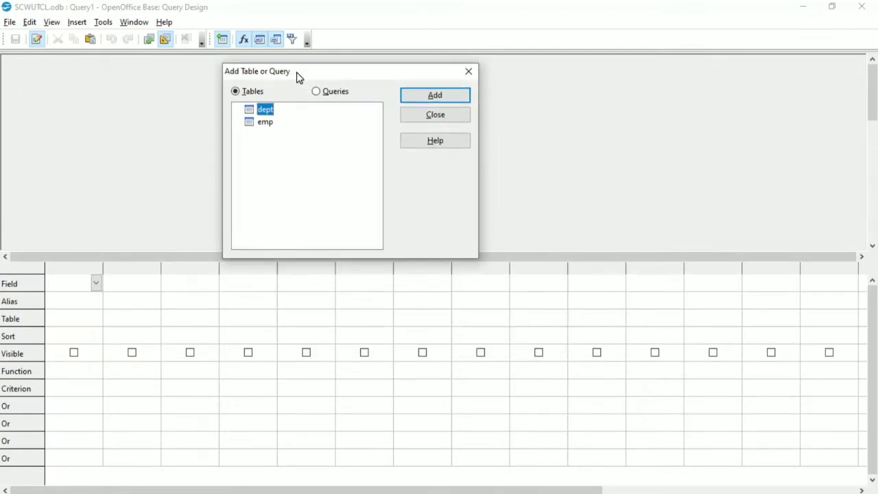
click(265, 124)
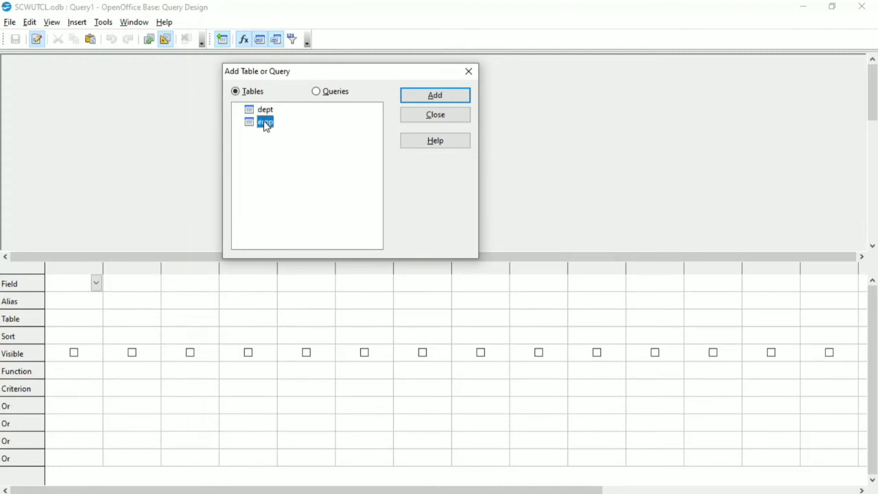
click(439, 102)
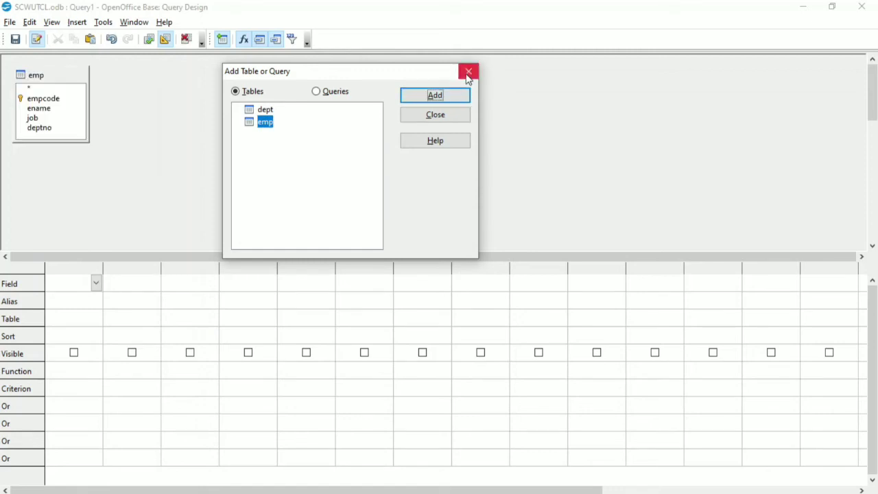
click(468, 73)
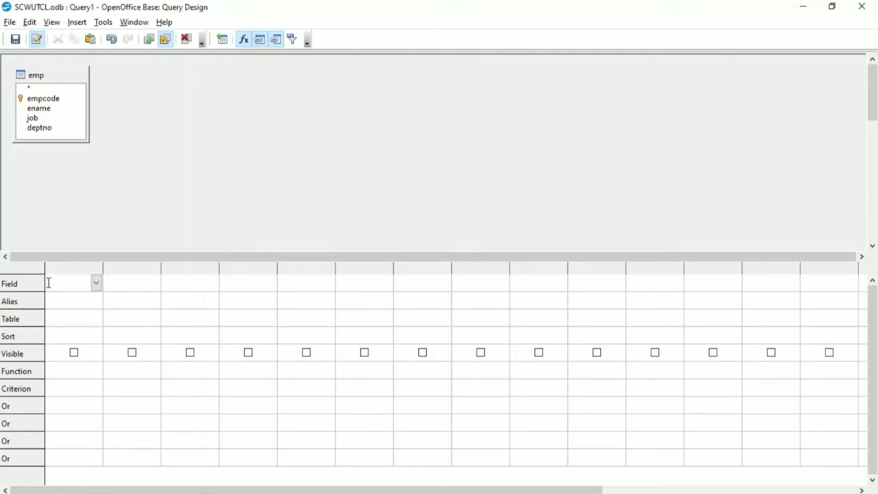
Add the fields empcode, ename and job to the first three columns of the query grid
click(96, 282)
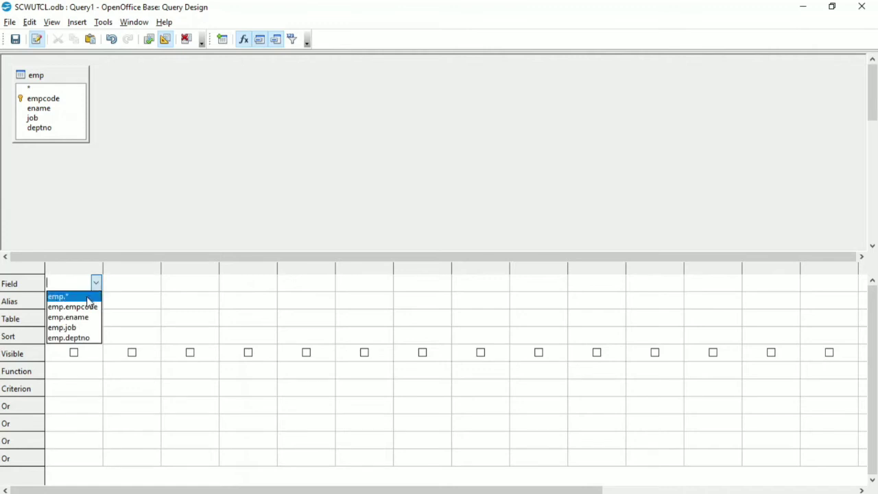
click(81, 310)
click(126, 284)
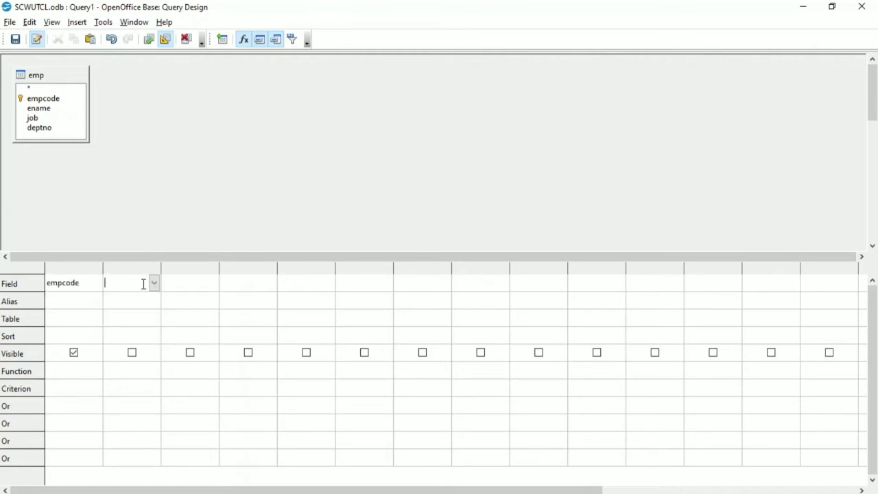
click(155, 284)
click(134, 315)
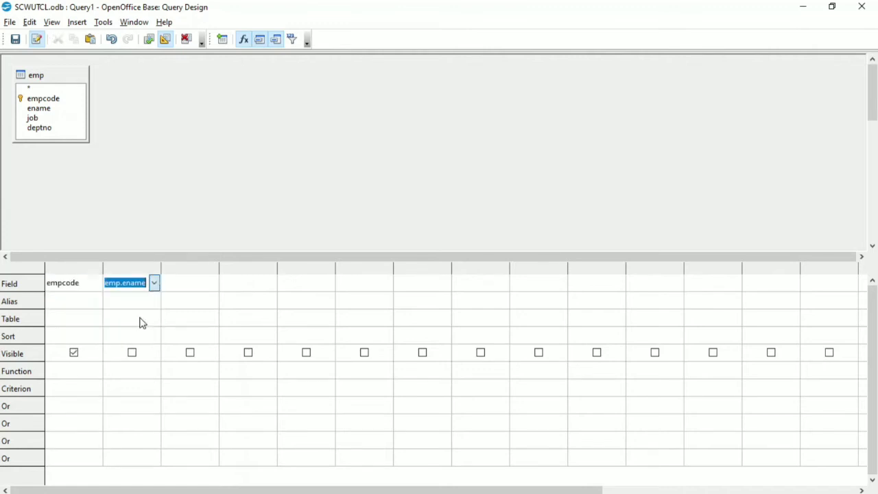
click(208, 287)
click(212, 283)
click(202, 330)
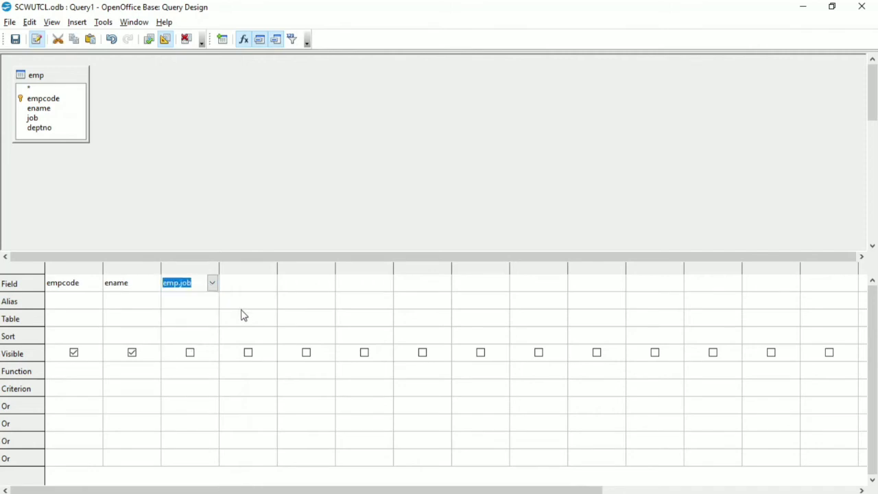
click(78, 285)
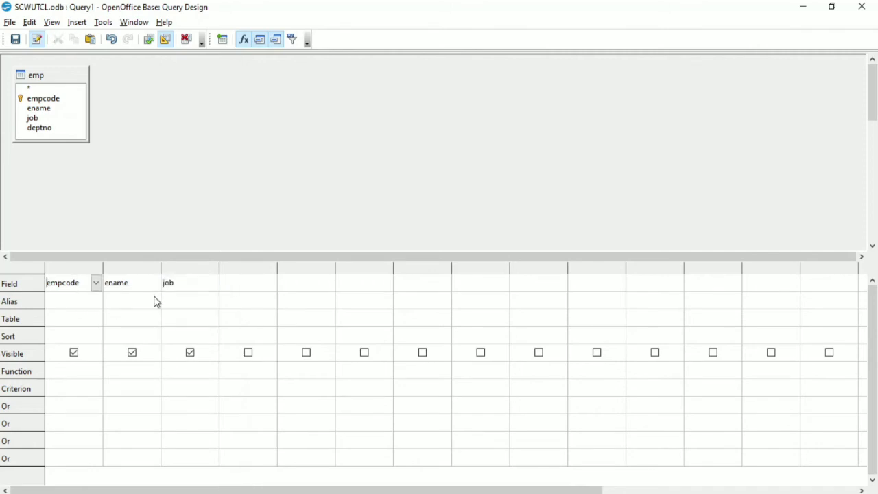
click(97, 284)
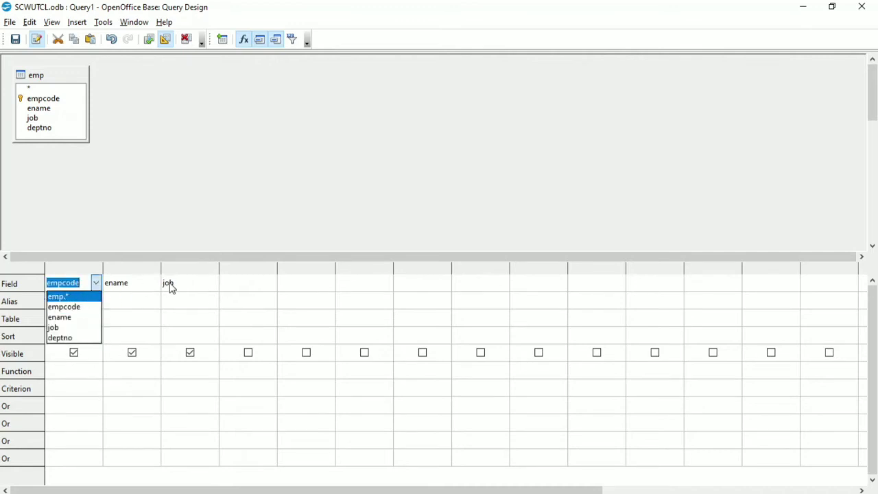
click(171, 288)
click(194, 286)
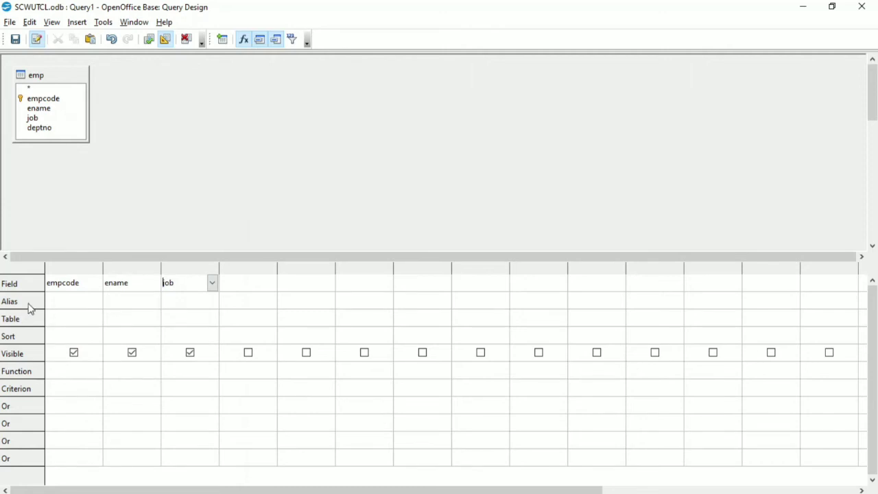
Assign the aliases EMPLOYEECODE to empcode, EMPLOYEE NAME to ename and DESIGNATION to job
click(69, 302)
text(EMPLOYEE)
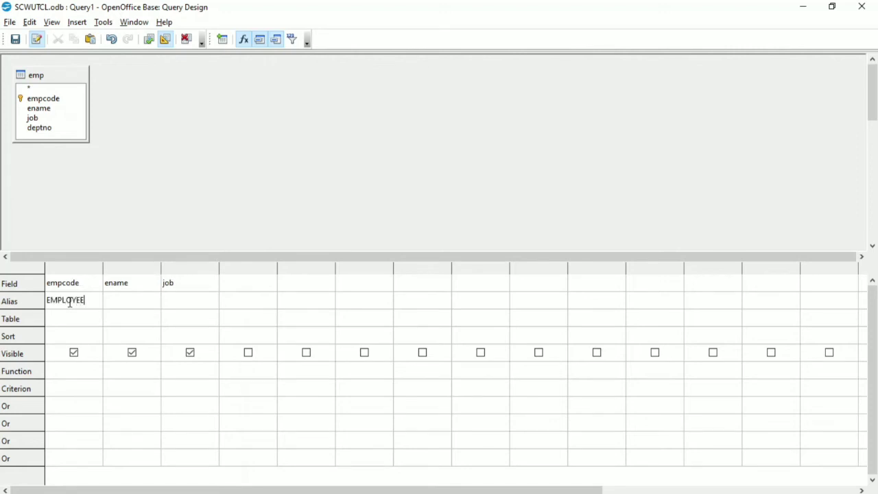
text(CODE)
click(139, 306)
text(EMPLOYEE)
text( NA)
text(M)
text(DE)
text(SIGNA)
text(TION)
Set emp as the source table for the empcode, ename and job columns
click(87, 320)
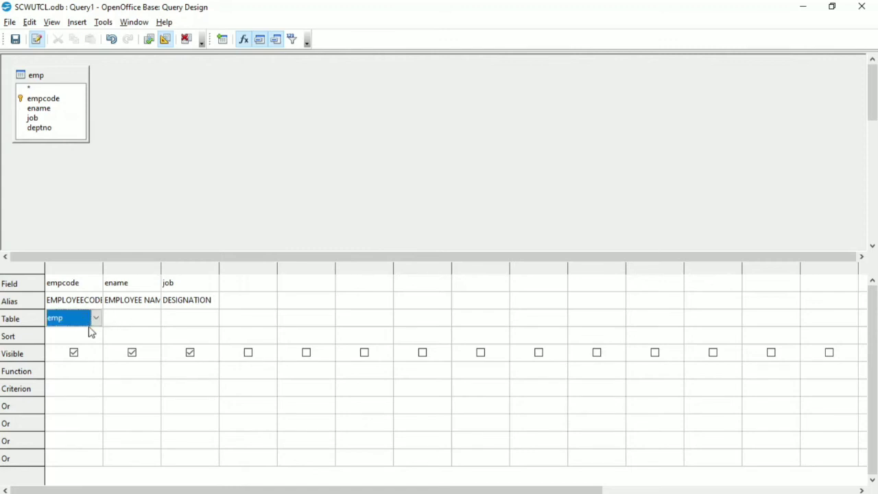
click(129, 324)
click(188, 325)
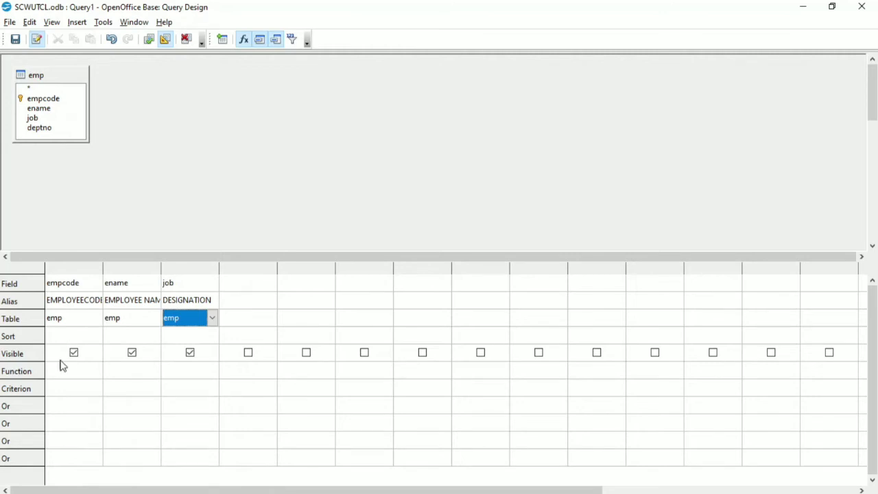
click(69, 336)
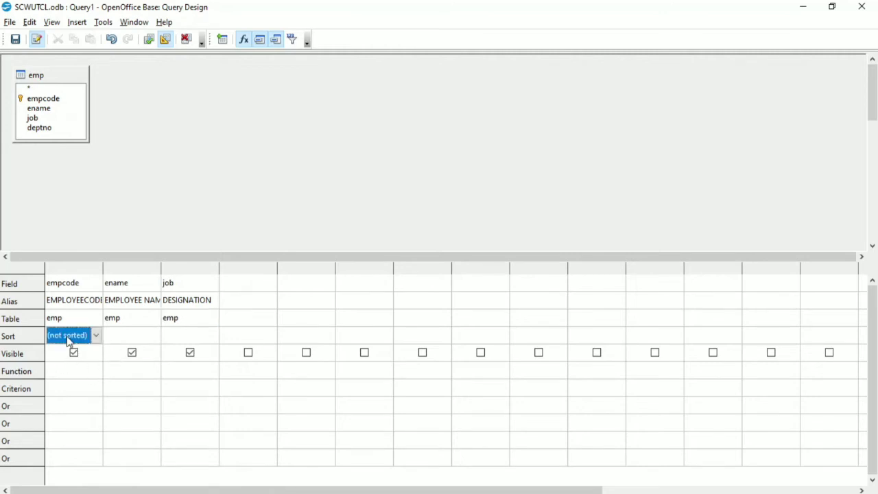
click(132, 338)
click(189, 341)
click(74, 374)
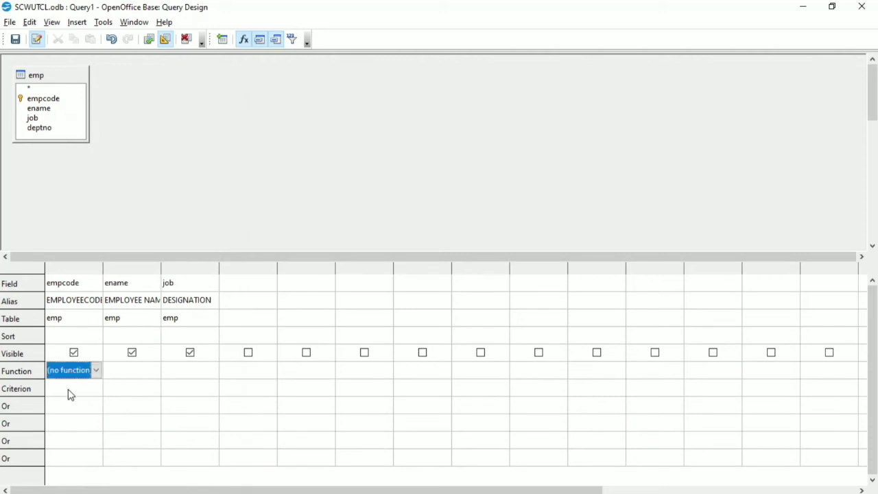
click(69, 389)
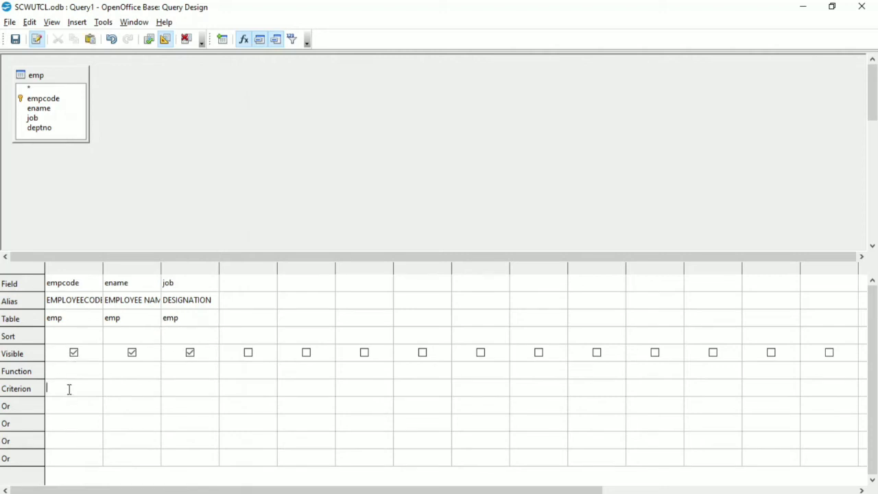
Set the criterion for job to ENGINEER, with MANAGER as the alternative condition
click(186, 390)
text(ENGINEER)
click(196, 409)
text(MANAGER)
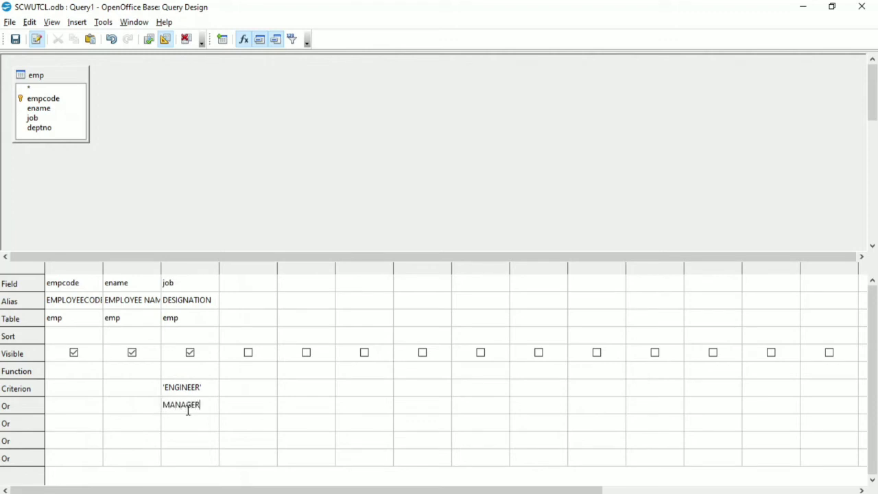
Add PGT as a further alternative condition for the job column
click(193, 424)
text('PG)
key(BackSpace)
key(BackSpace)
text(PGT)
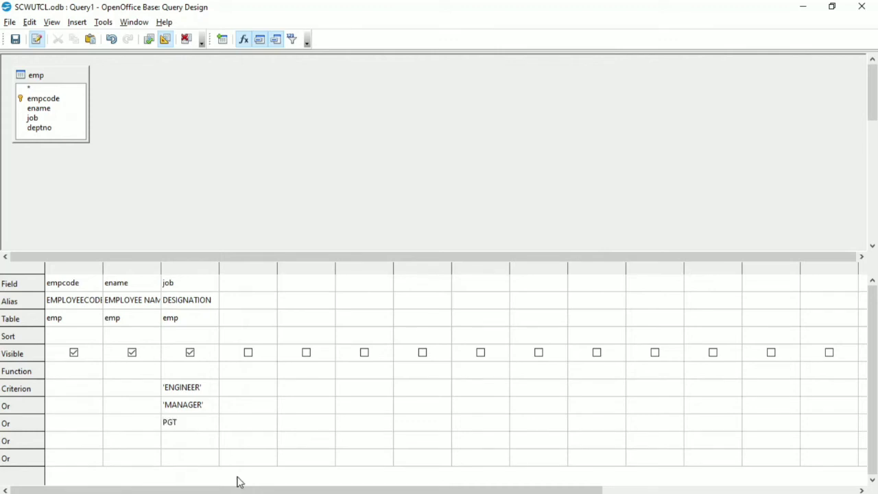
click(193, 450)
click(187, 425)
Close the query design and save the query as ENGMANPGT
click(863, 9)
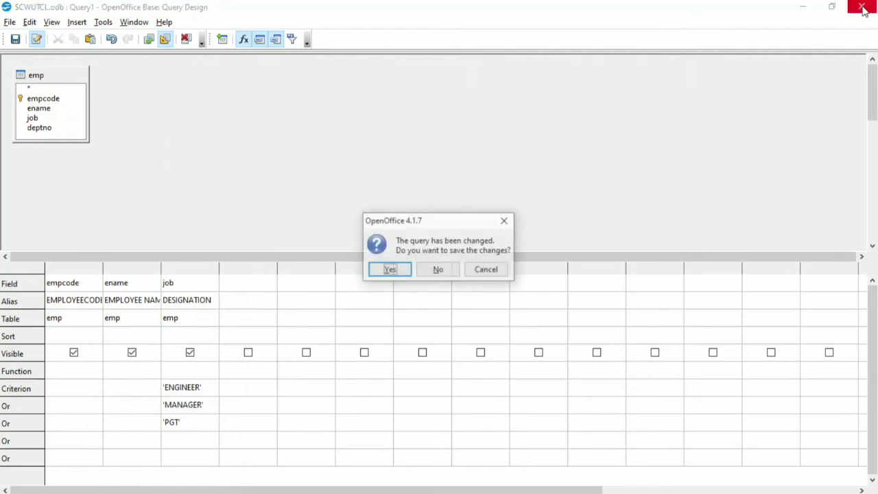
click(391, 273)
drag(471, 227, 410, 229)
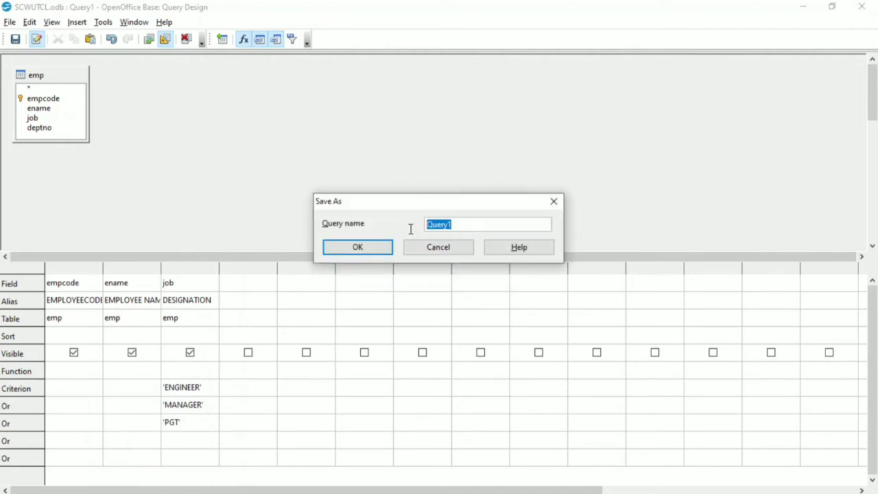
text(ENGMANPGT)
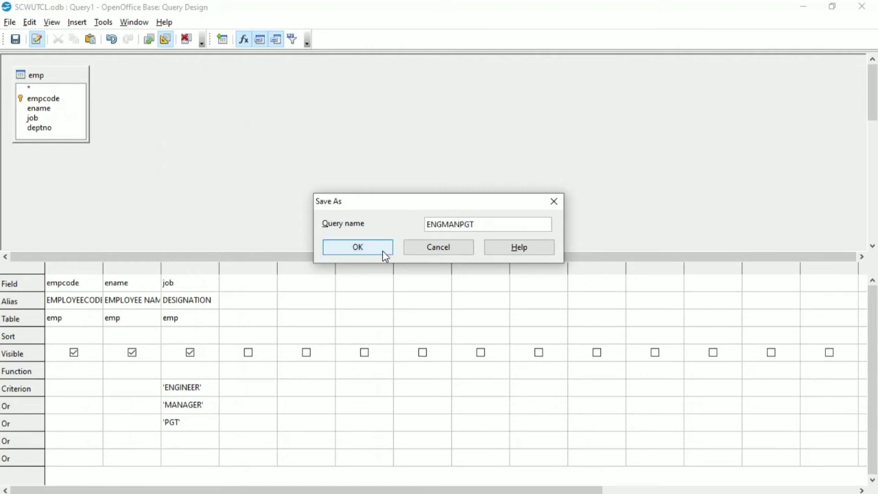
click(385, 254)
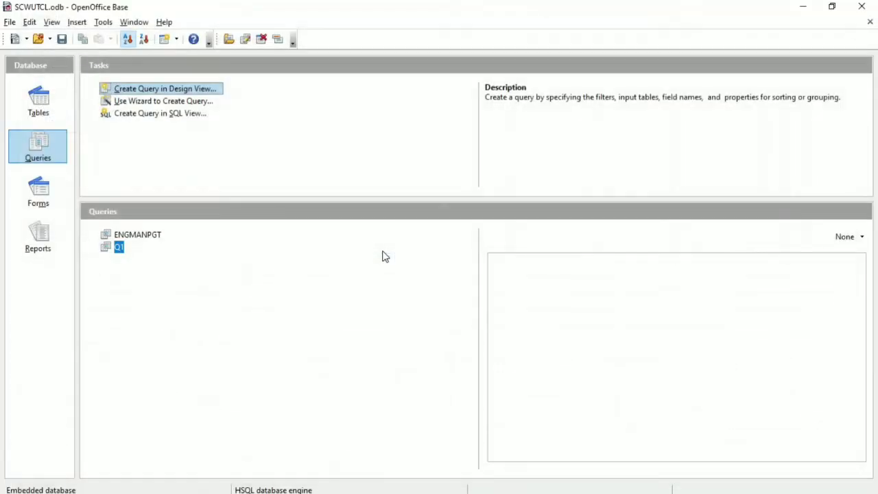
Examine the records returned by the ENGMANPGT query, checking its aliased columns and designations
double_click(133, 236)
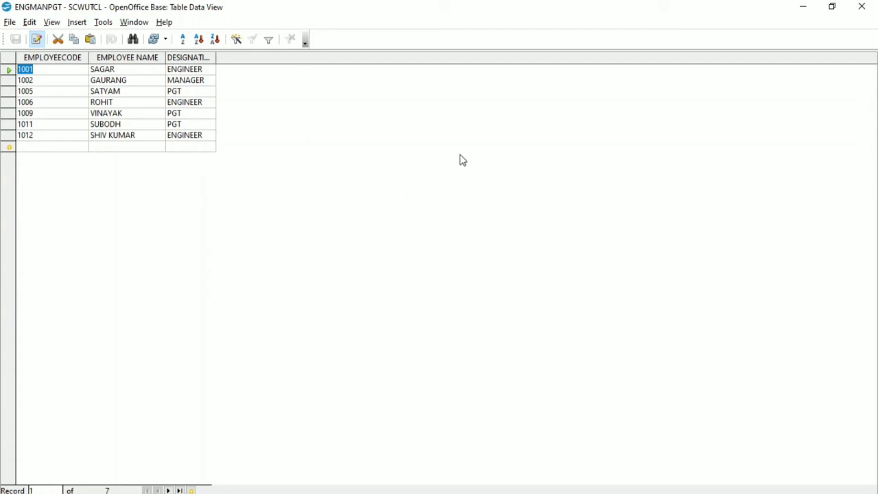
click(862, 7)
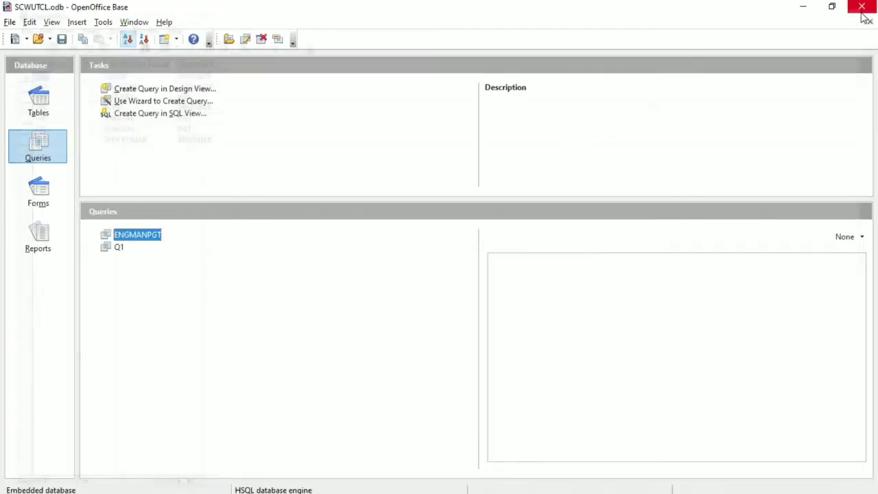
double_click(140, 237)
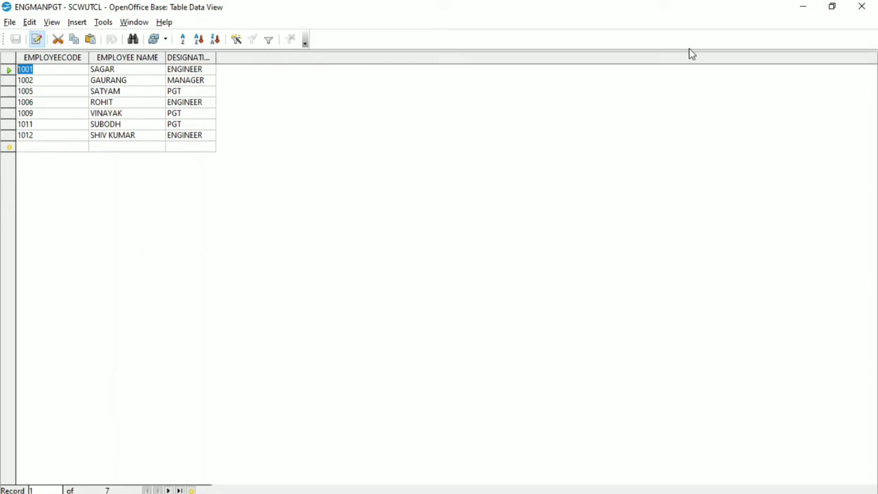
click(861, 8)
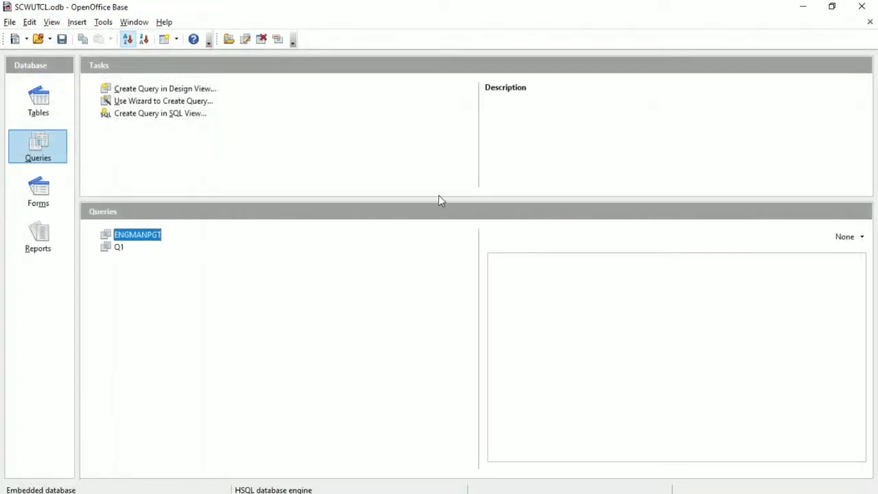
double_click(137, 237)
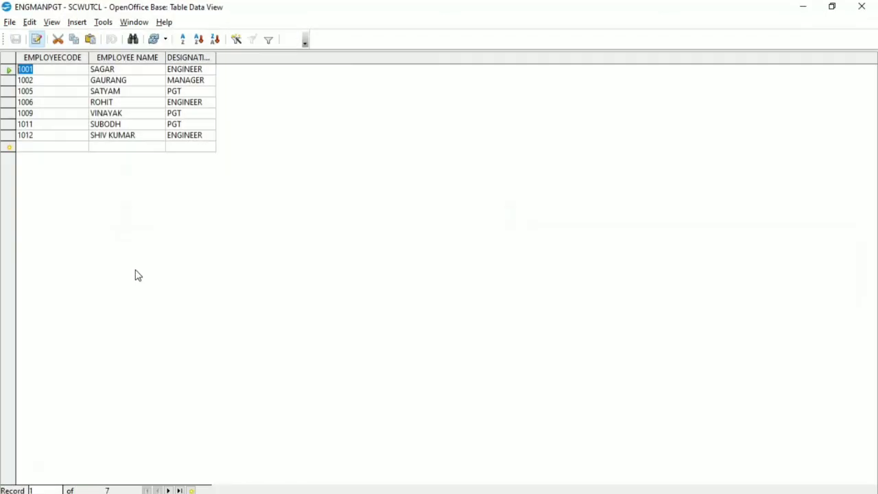
click(862, 7)
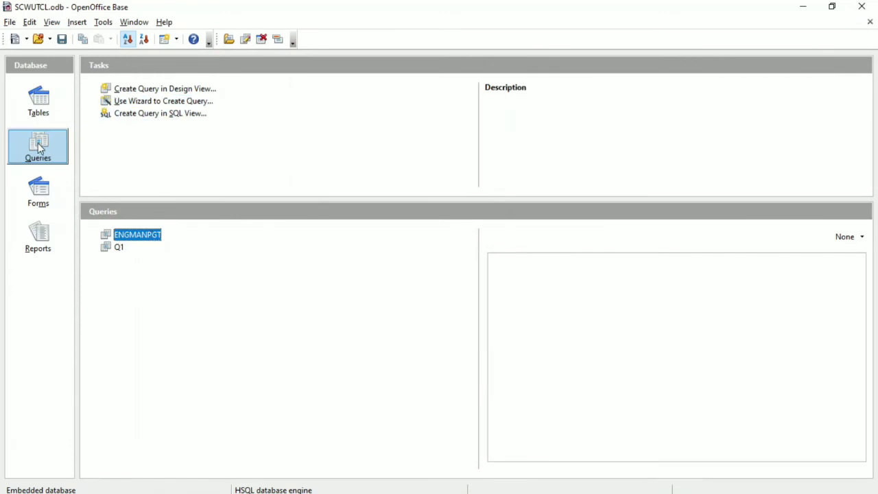
double_click(143, 240)
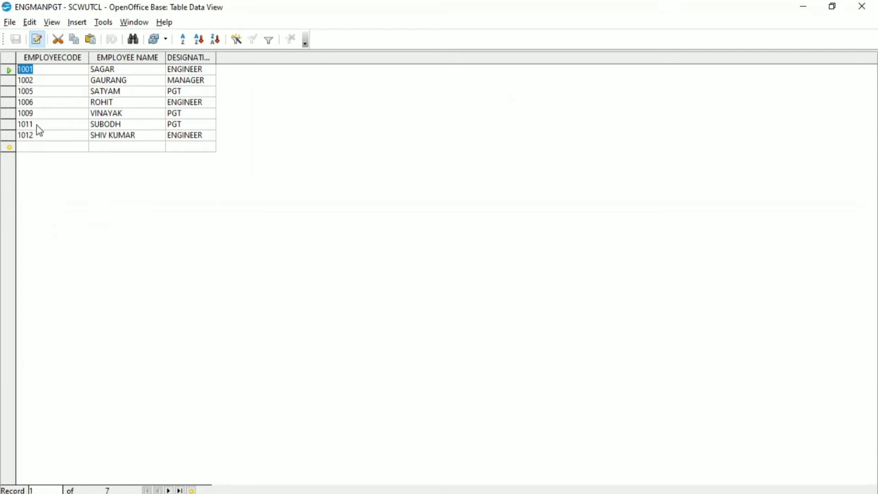
click(863, 7)
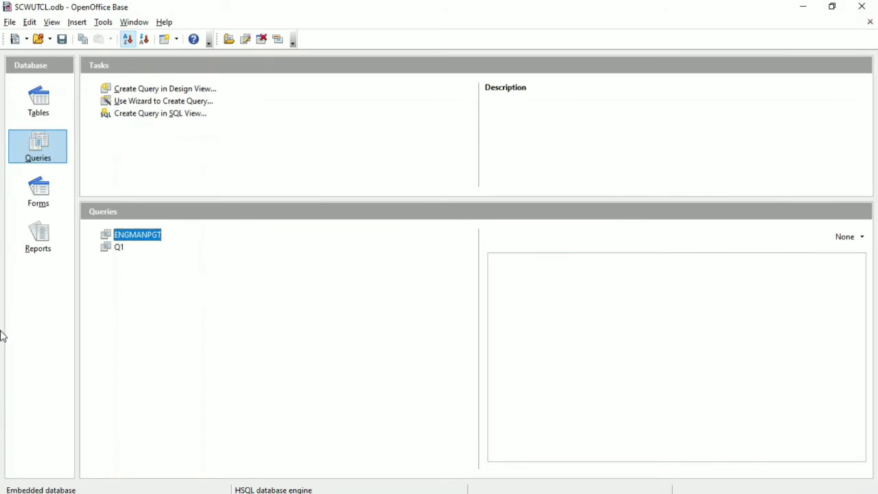
Create another query in Design View based on the emp table
click(171, 89)
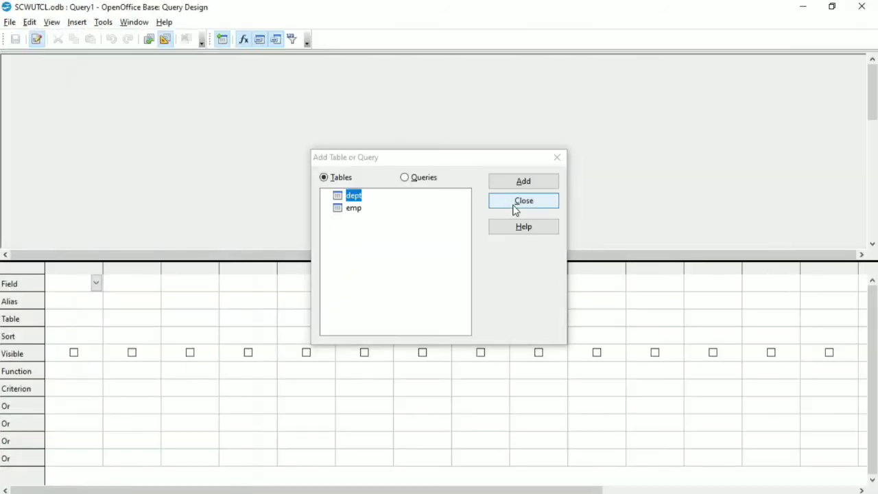
click(354, 207)
click(509, 182)
click(524, 201)
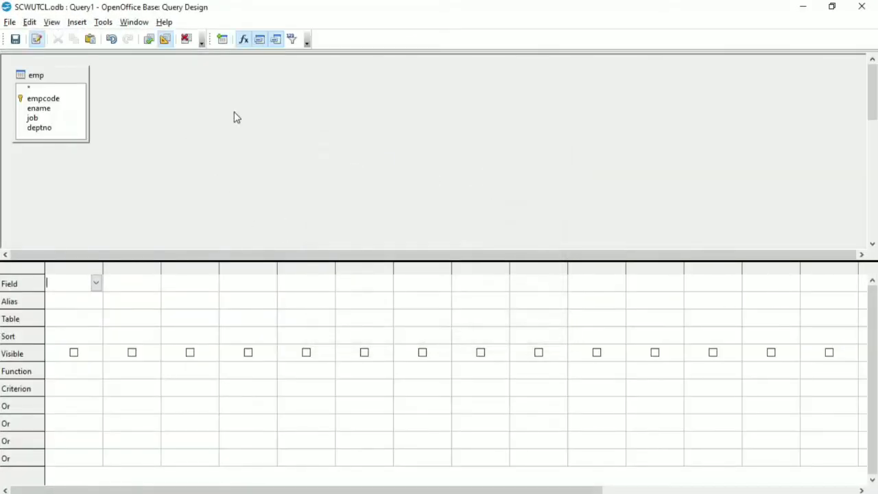
Add the empcode, ename and job fields to the first three columns of the new query
click(97, 283)
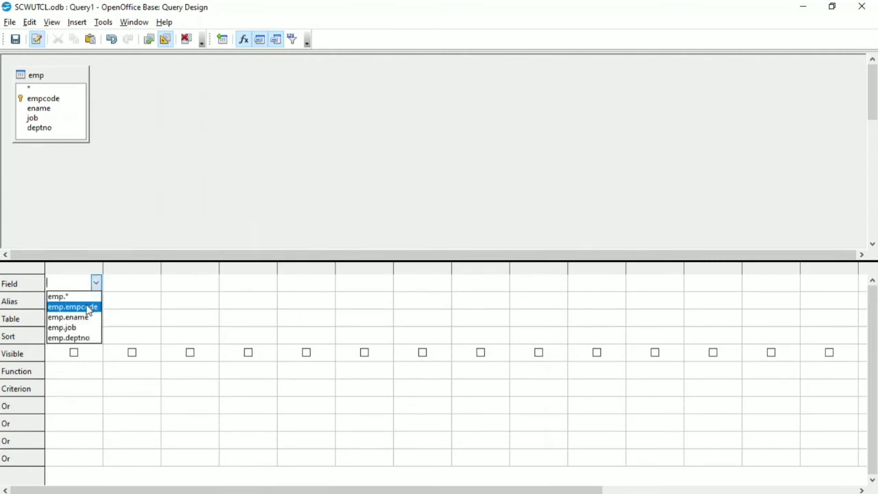
click(91, 307)
click(155, 284)
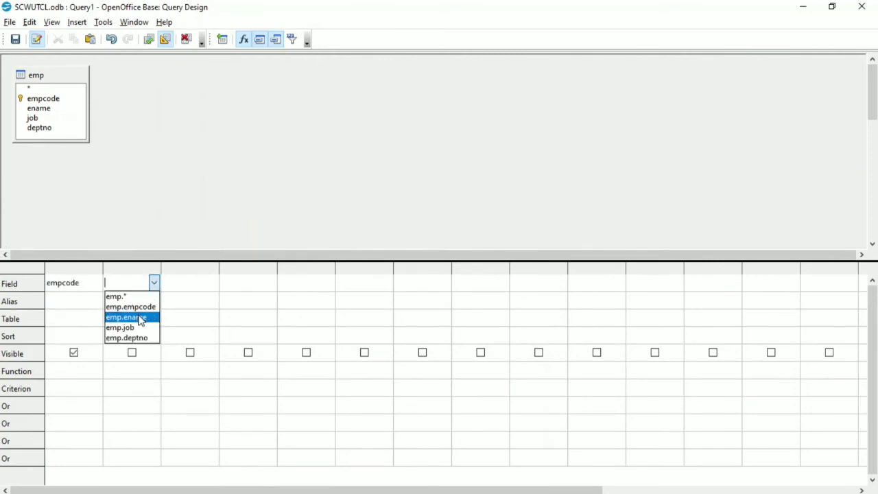
click(130, 317)
click(206, 283)
click(212, 283)
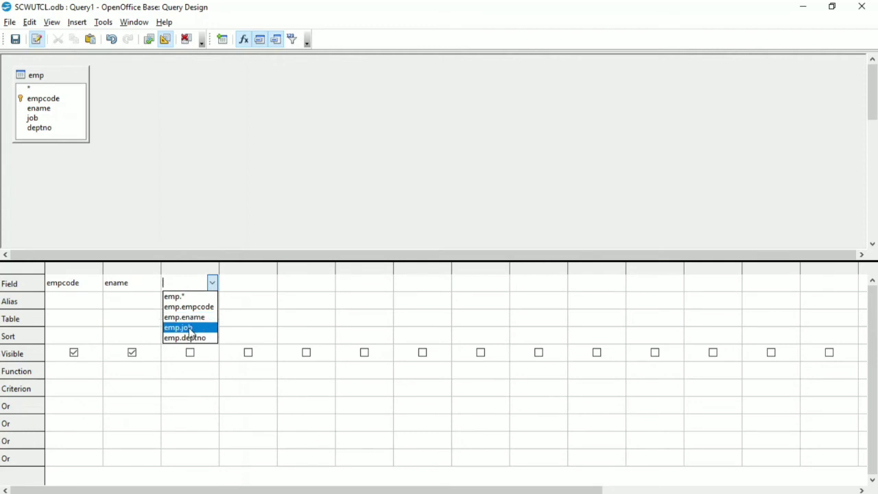
click(196, 328)
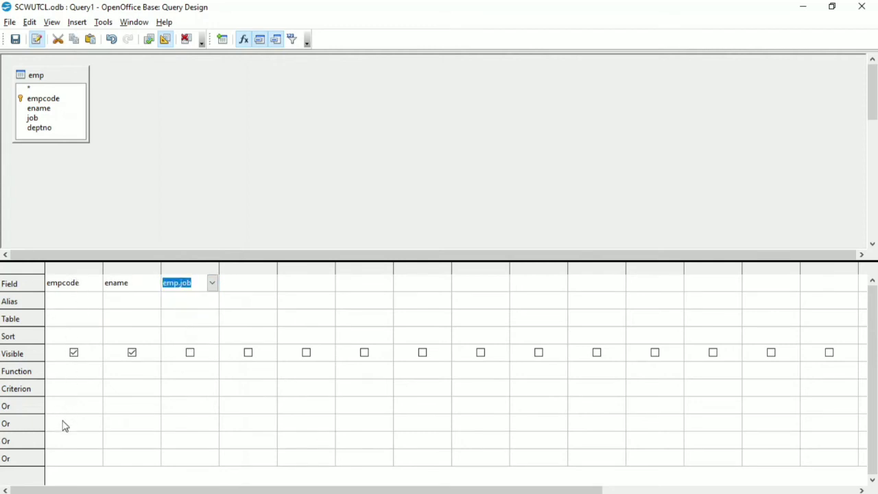
Set the empcode criterion to >1005, with <1010 as the alternative condition
click(75, 391)
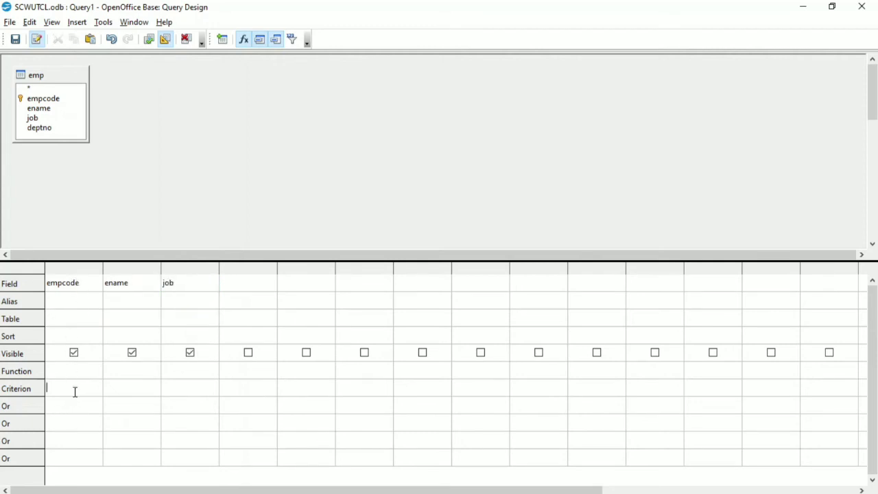
text(>1005)
click(71, 407)
text(<1010)
Close the query design and save the query as RANGE
click(862, 6)
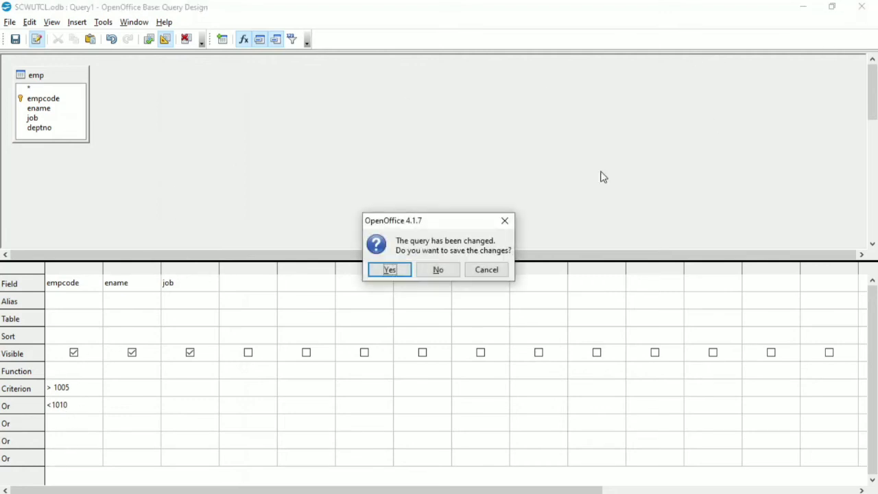
click(403, 273)
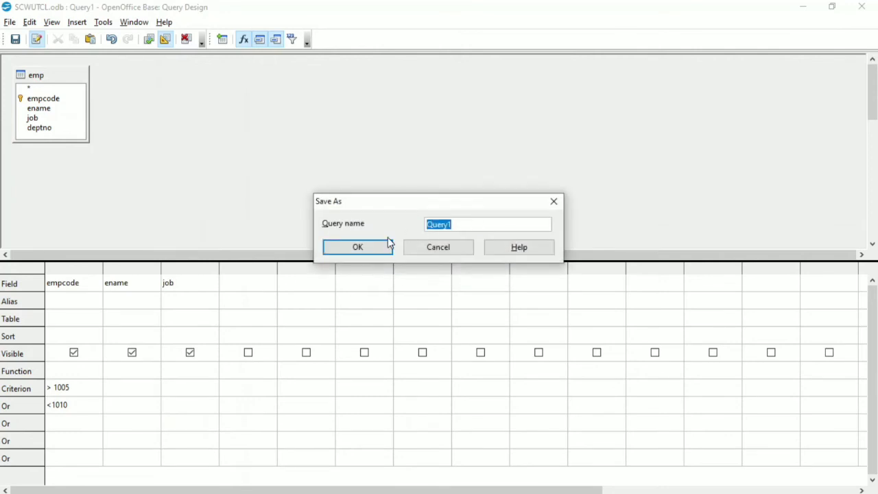
text(R)
key(BackSpace)
text(RANGE)
click(350, 251)
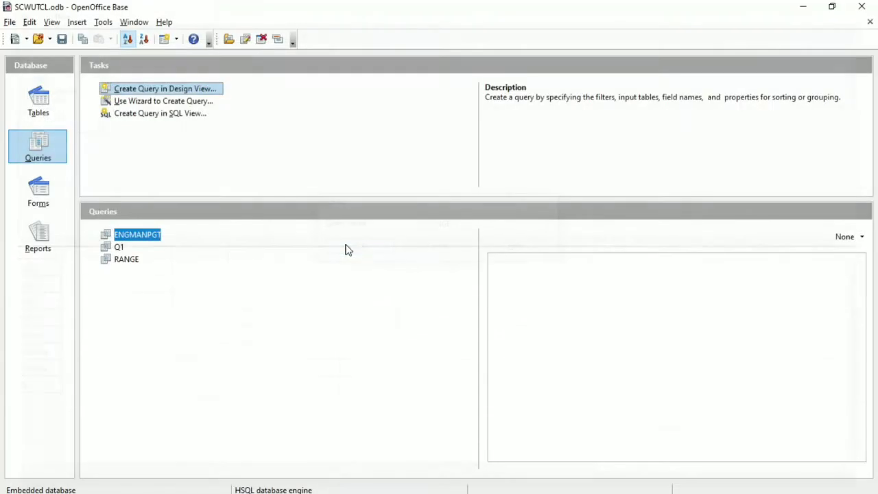
Check the records returned by the RANGE query and inspect the OR condition in its SQL statement
double_click(125, 261)
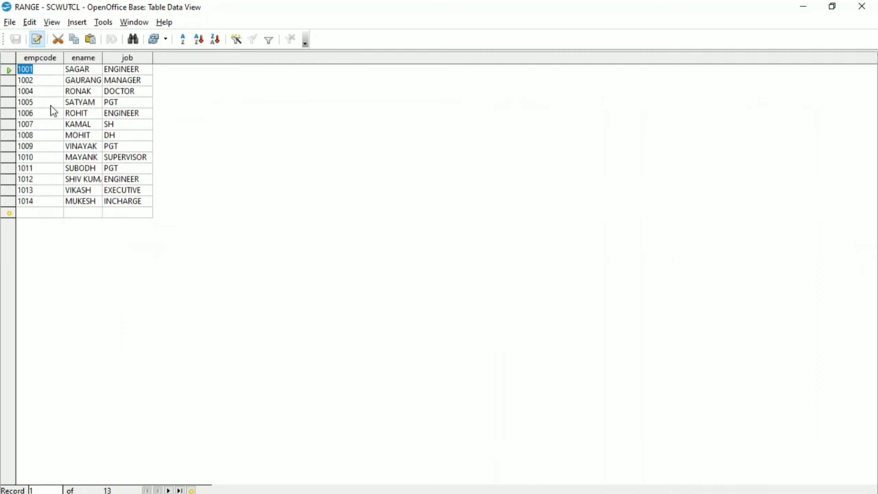
click(863, 8)
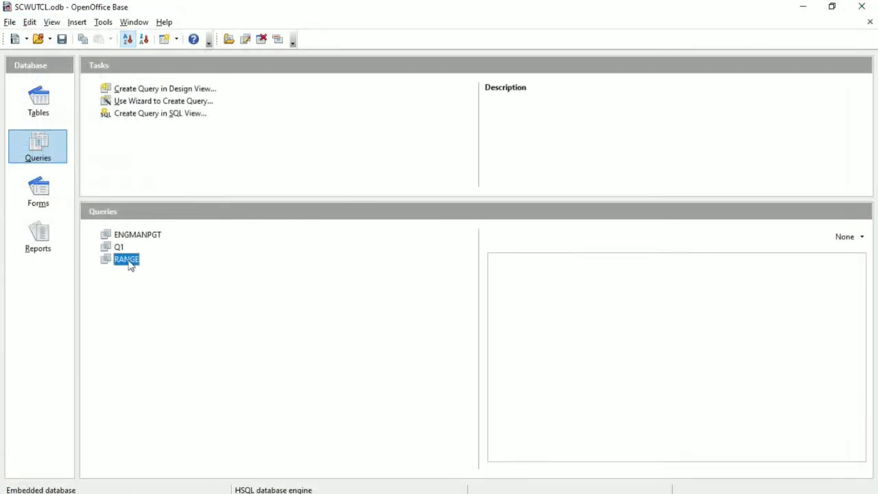
right_click(129, 261)
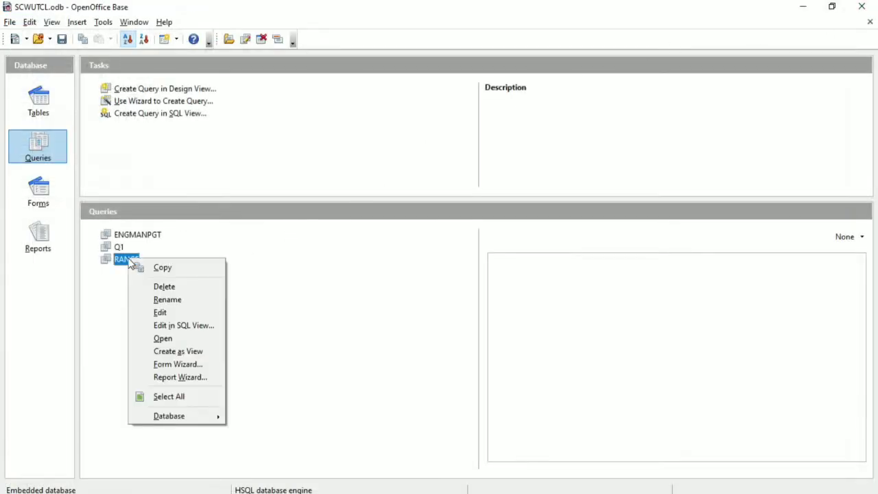
click(184, 328)
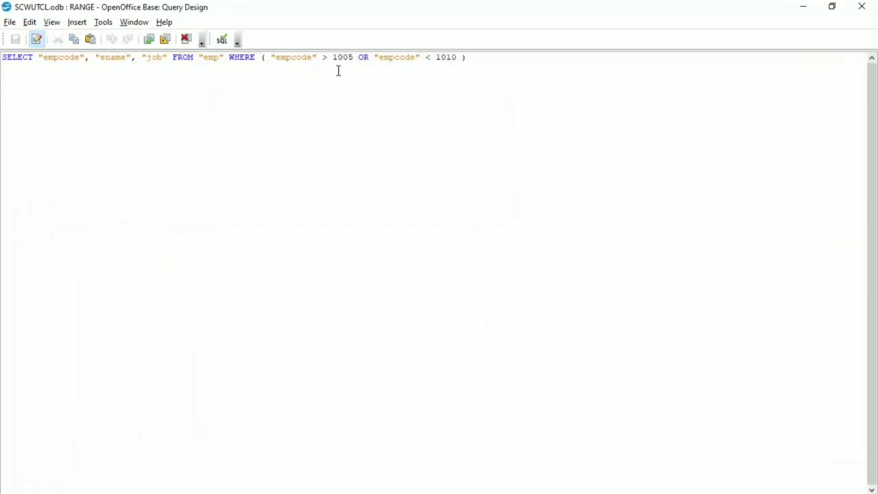
double_click(369, 57)
click(862, 6)
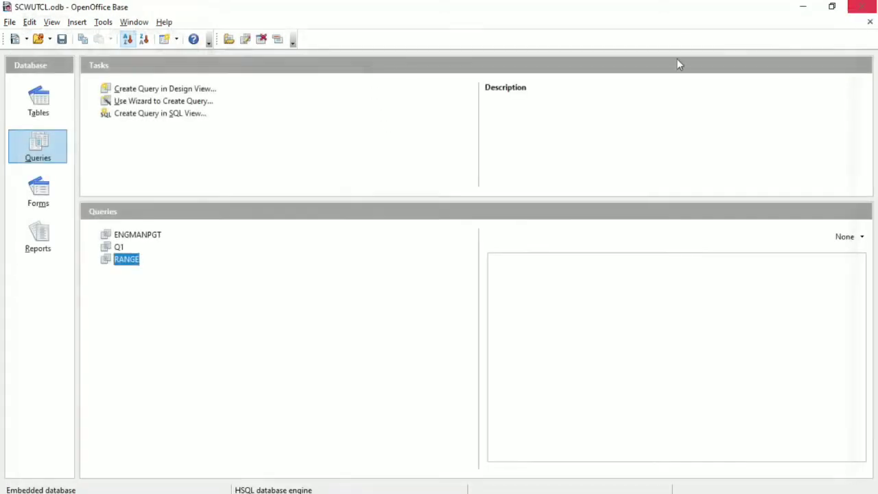
Edit the RANGE query to remove the alternative <1010 condition, make the empcode criterion > 1005 AND <1010, and save it
right_click(126, 262)
click(141, 318)
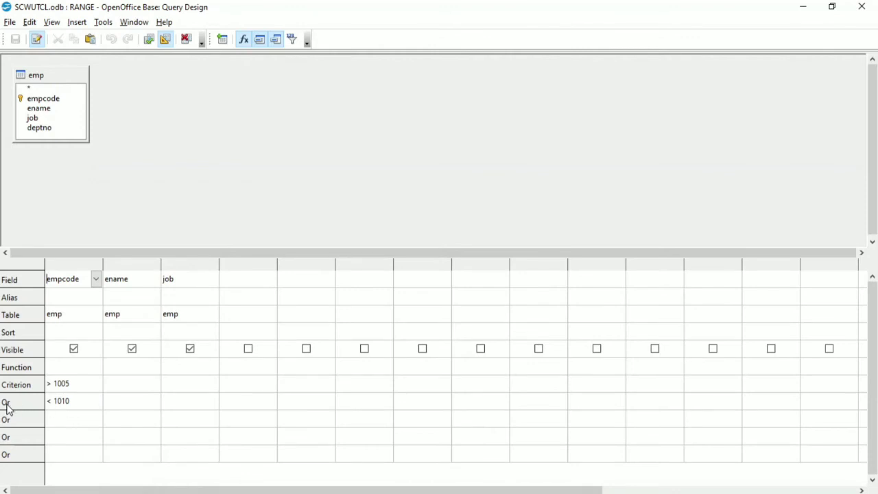
click(78, 402)
drag(78, 402, 46, 403)
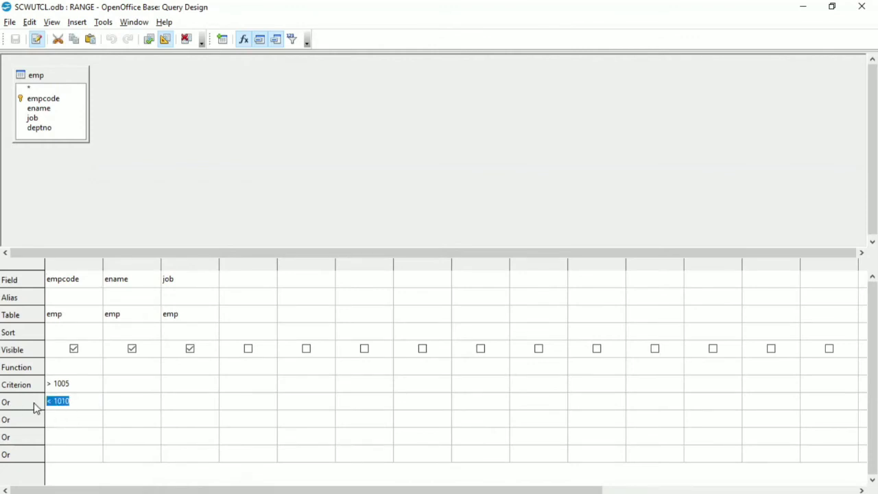
key(Delete)
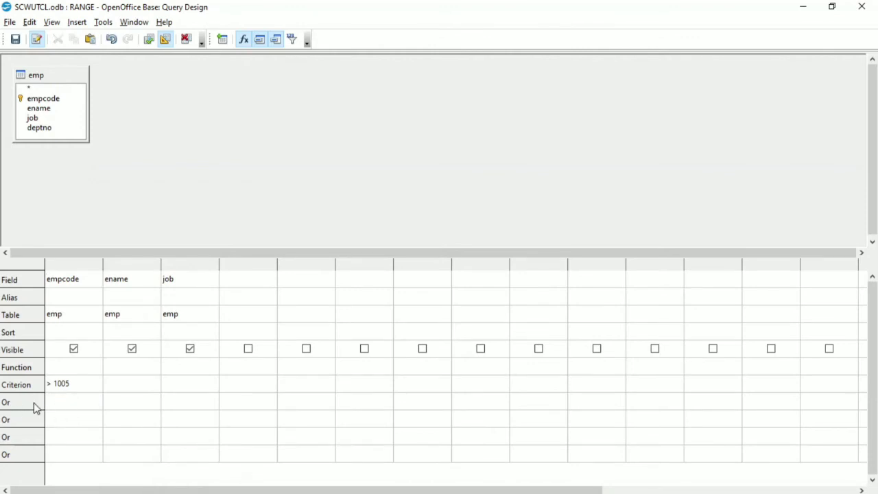
click(81, 383)
text(AND <1010)
click(862, 7)
click(389, 271)
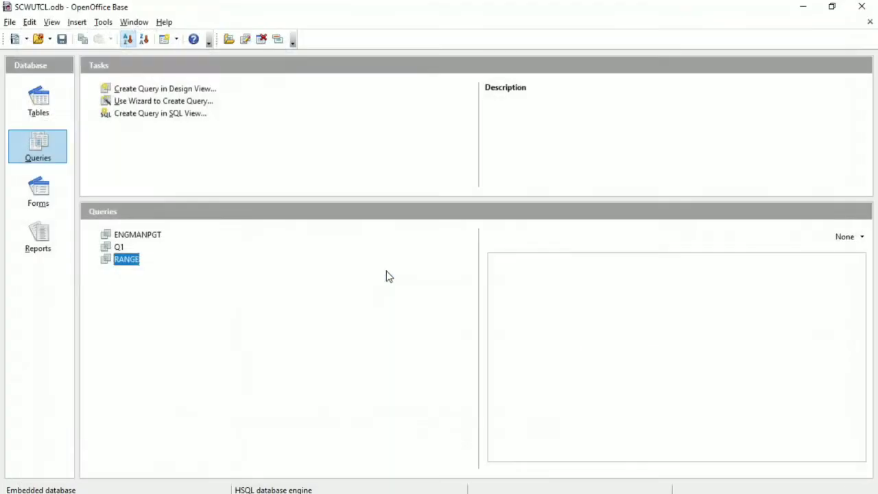
View the records of the corrected RANGE query, then reopen its design to examine the criteria
double_click(126, 261)
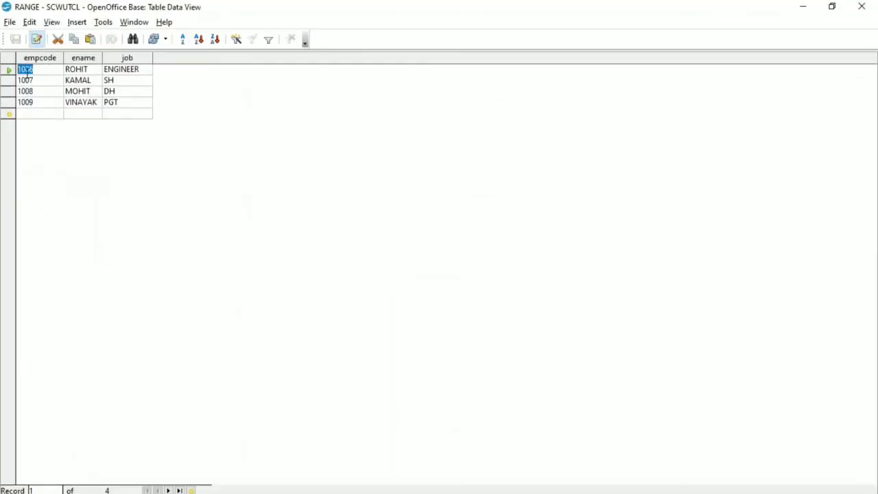
click(866, 9)
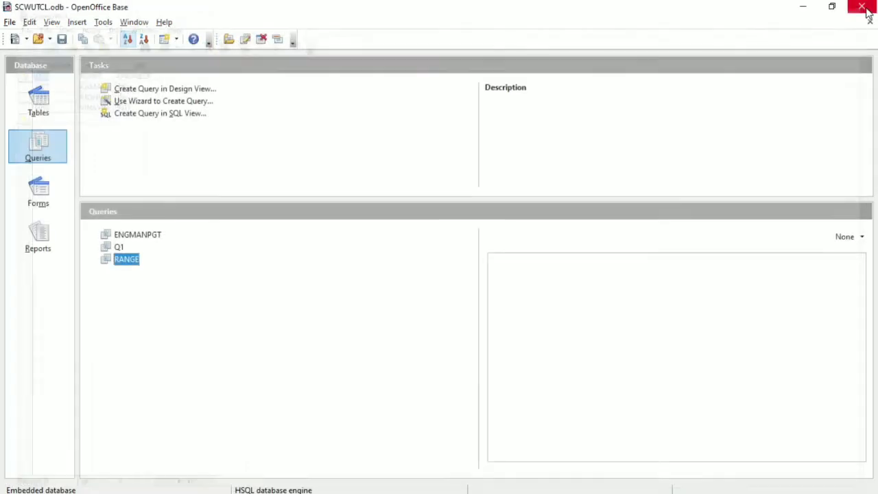
right_click(120, 258)
click(150, 310)
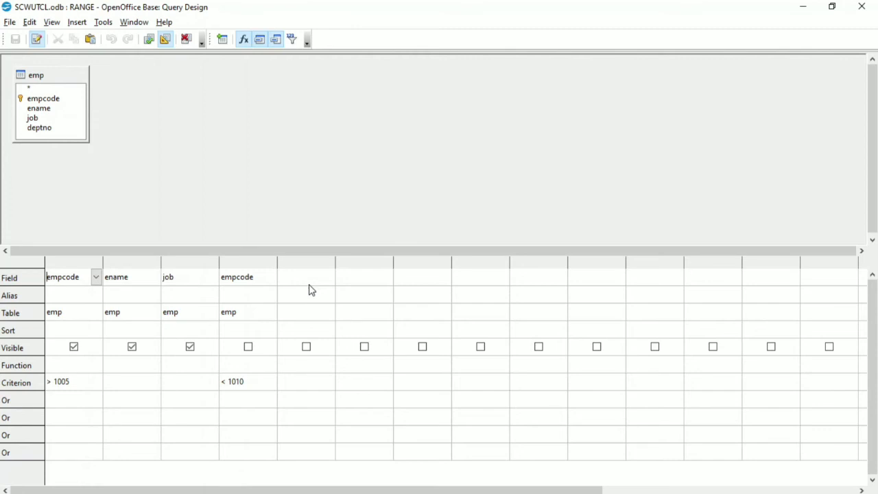
Close the RANGE query design and start a new query in SQL view
click(863, 6)
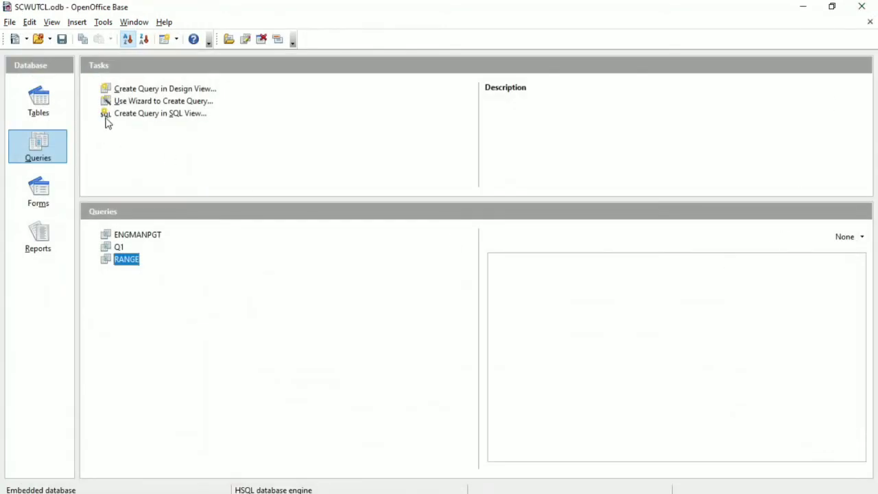
click(117, 121)
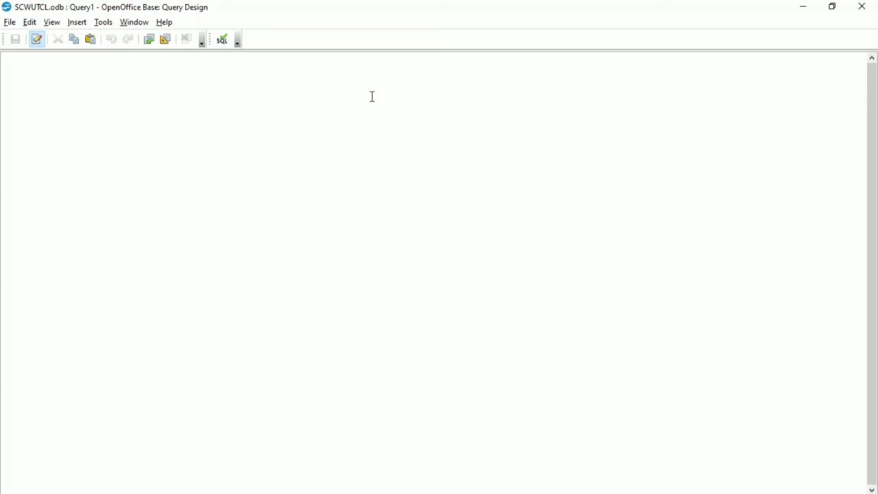
Open Notepad and write the beginning of the query syntax as SELECT COLUMNLIST/* FROM TABLENAME
key(super+r)
text(NO)
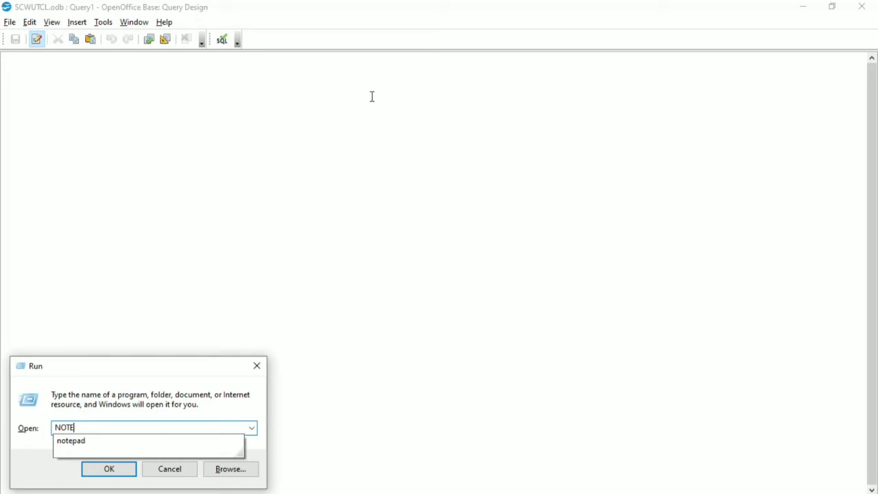
key(Down)
key(Return)
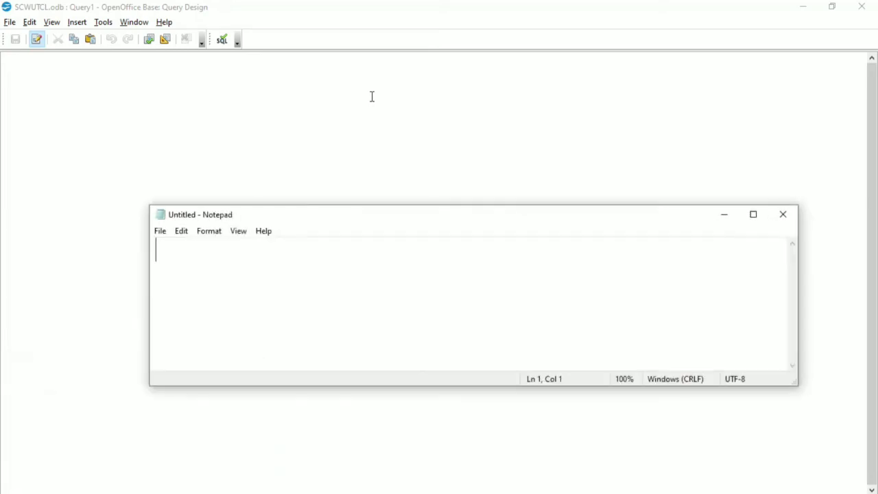
text(SE)
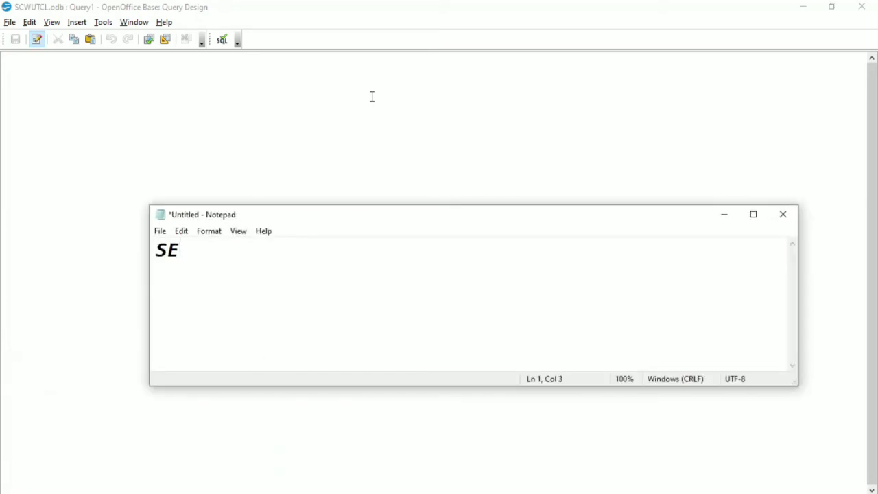
text(LECT)
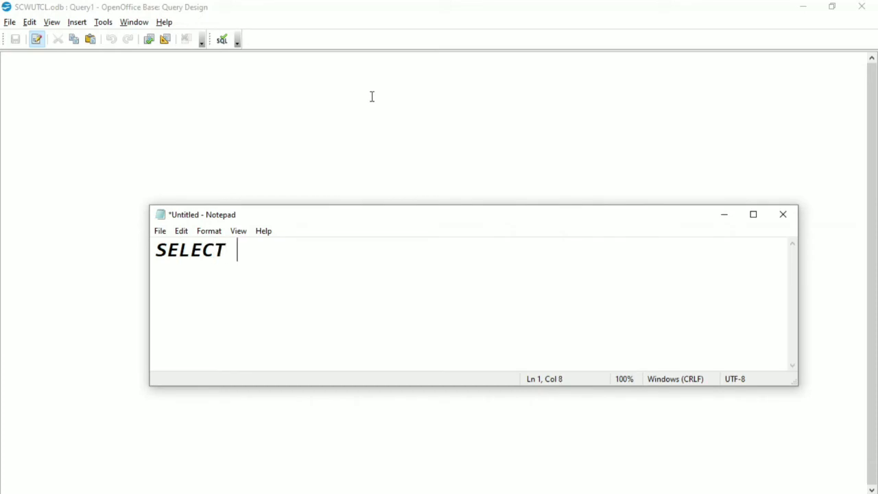
text(COLUMN)
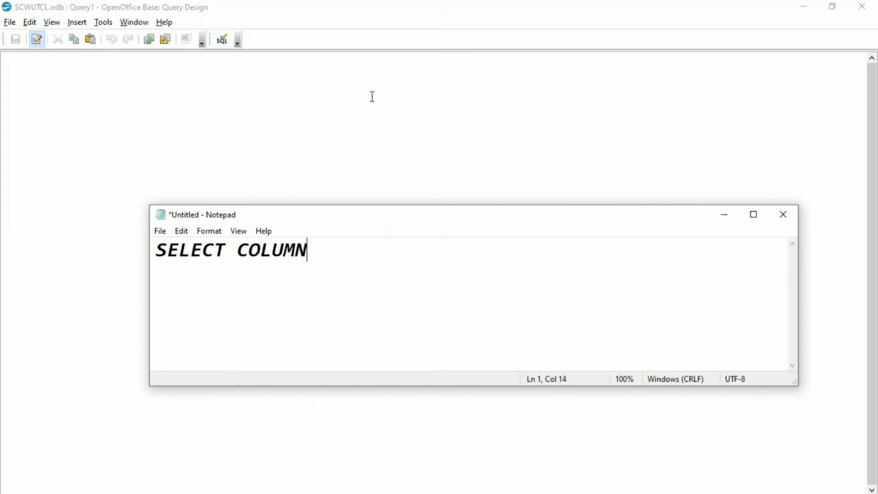
text(LIST)
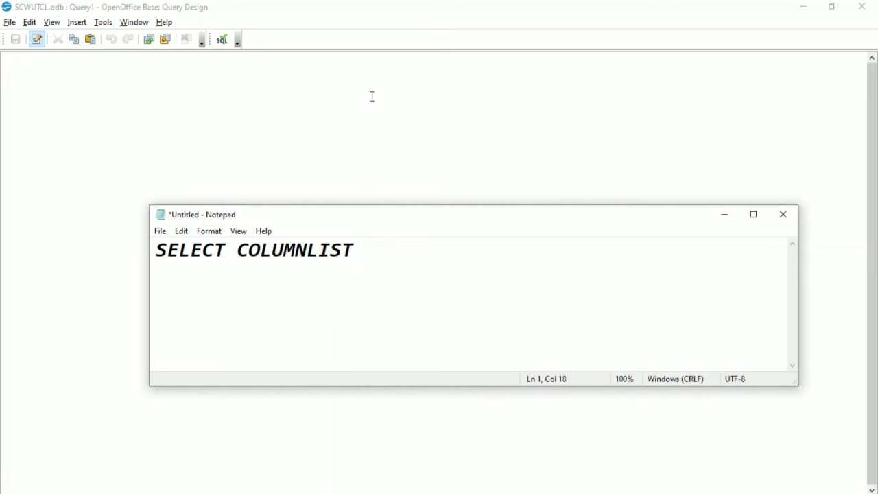
text(/* FROM )
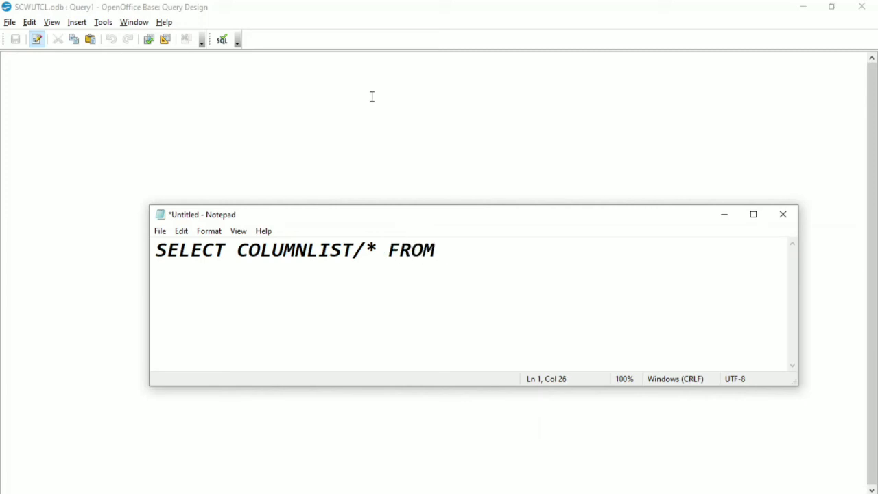
text(TABLENA)
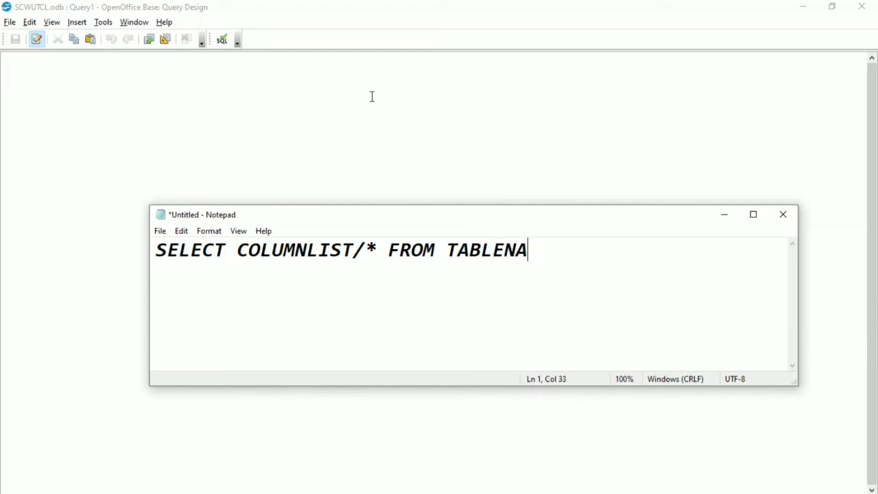
text(ME FROM)
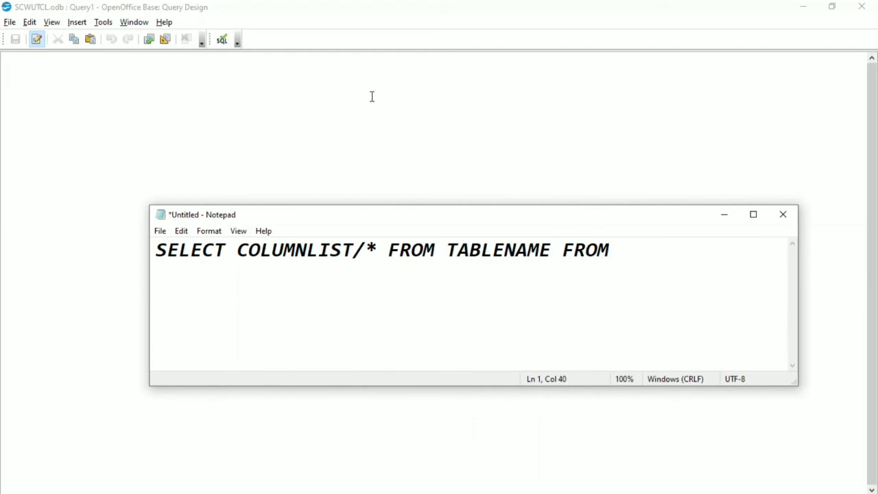
Remove the extra FROM after TABLENAME and complete the Notepad syntax line with WHERE CRTIERIA
key(BackSpace)
key(BackSpace)
key(BackSpace)
key(BackSpace)
text(W)
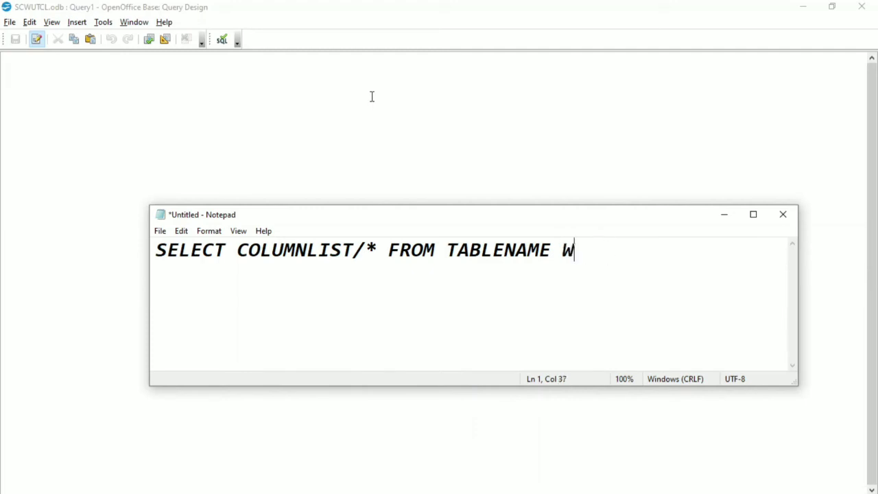
text(HERE)
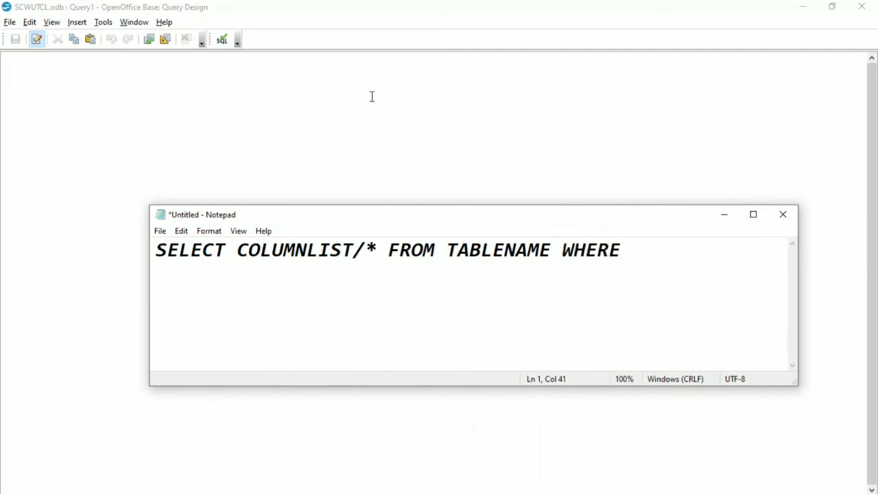
text( CRTI)
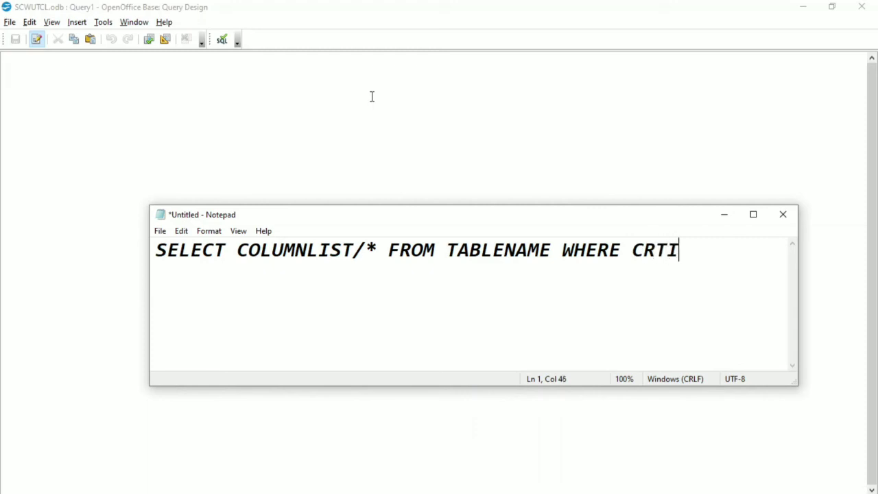
text(ERIA)
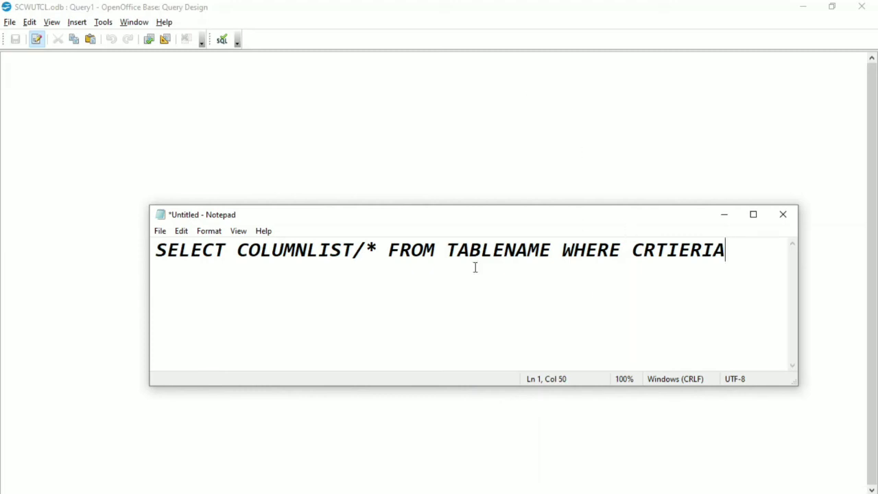
Copy the whole syntax line from Notepad into the blank SQL query in OpenOffice Base
drag(158, 261, 743, 263)
key(ctrl+c)
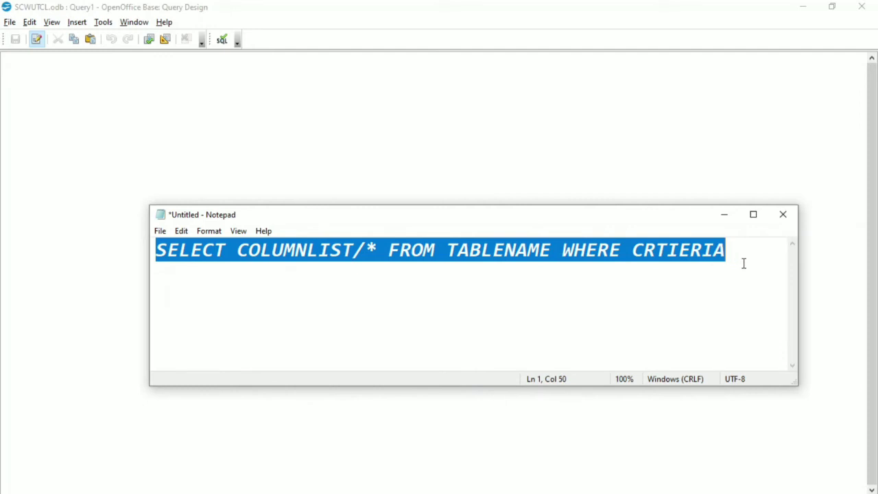
drag(593, 221, 655, 126)
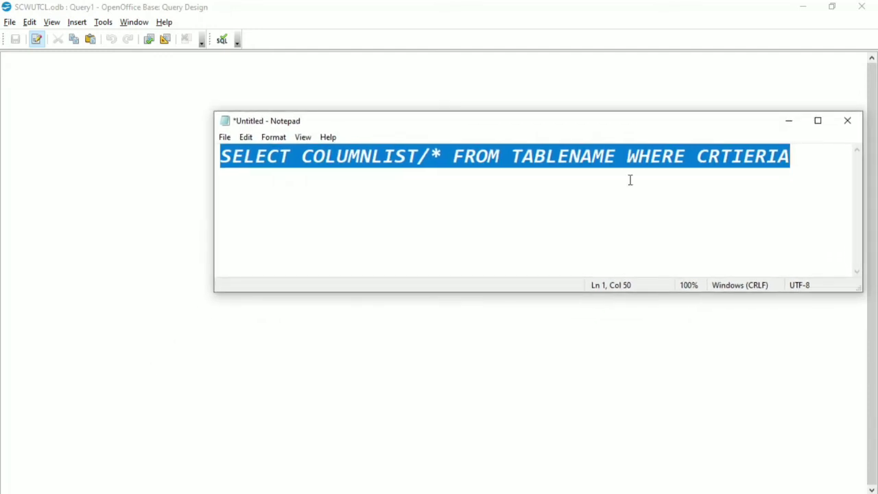
click(224, 81)
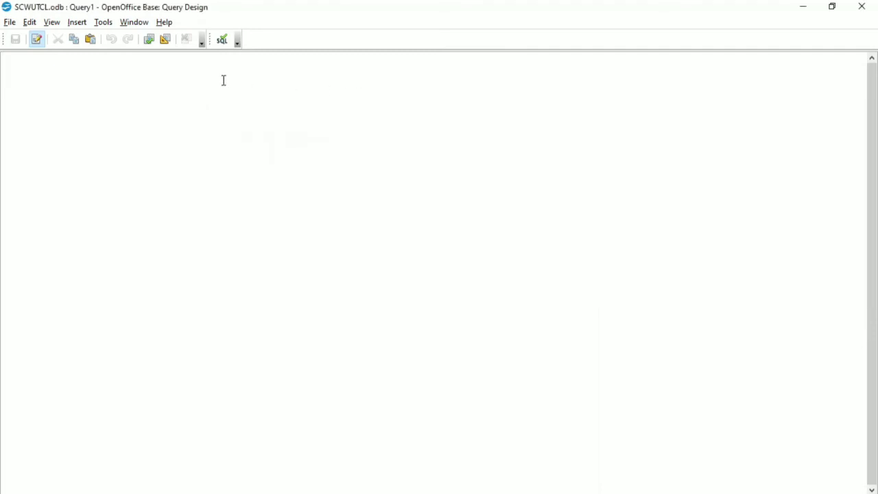
key(ctrl+v)
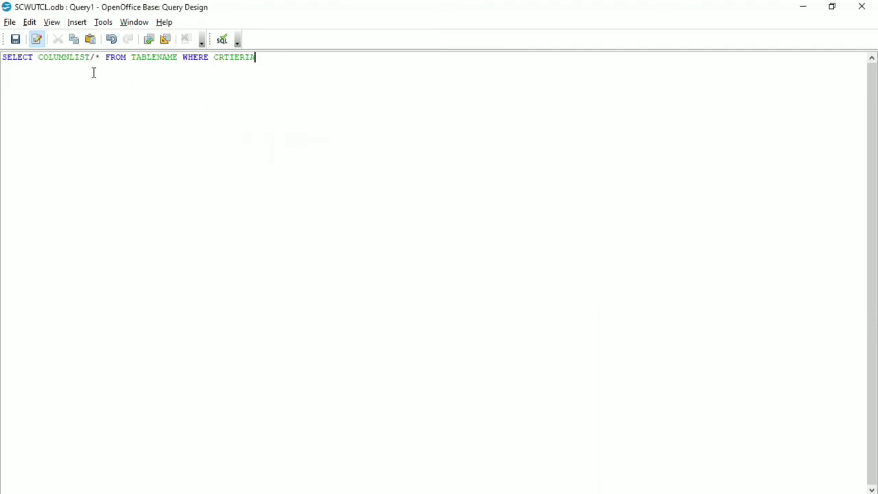
Replace the COLUMNLIST/* placeholder in the SQL statement with the quoted column "EMPCODE"
drag(34, 57, 105, 59)
text("")
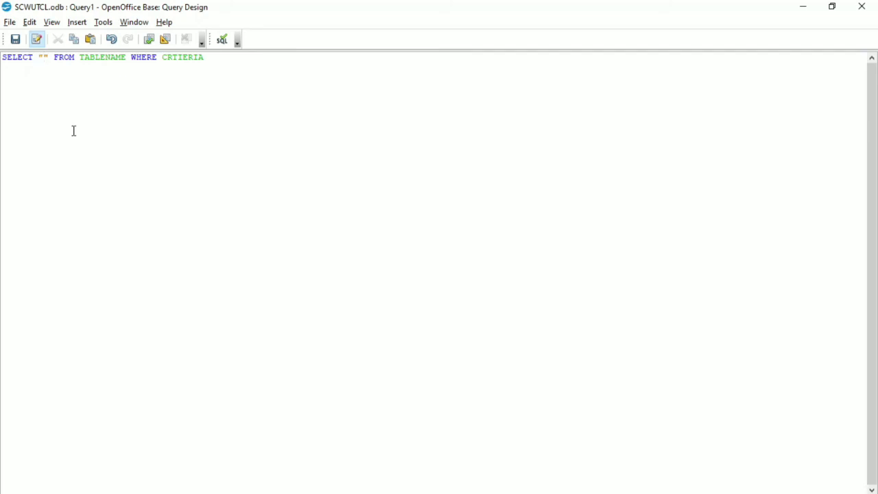
text( EMPS)
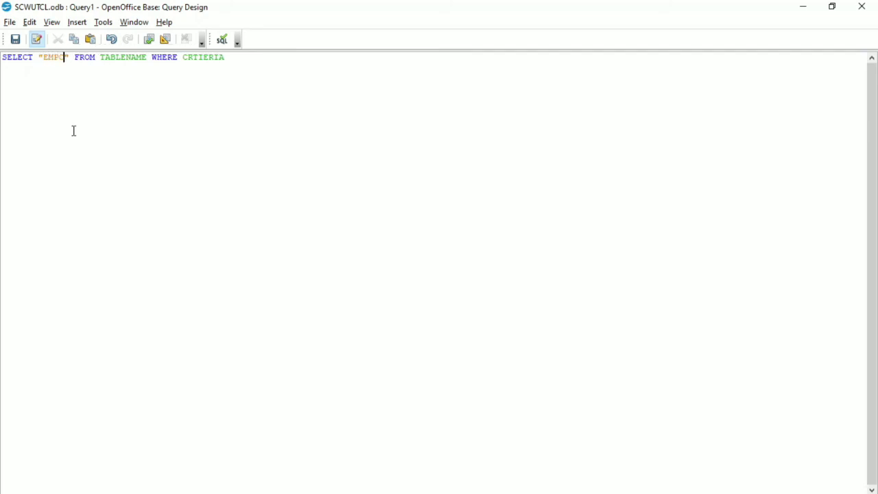
text(ODE)
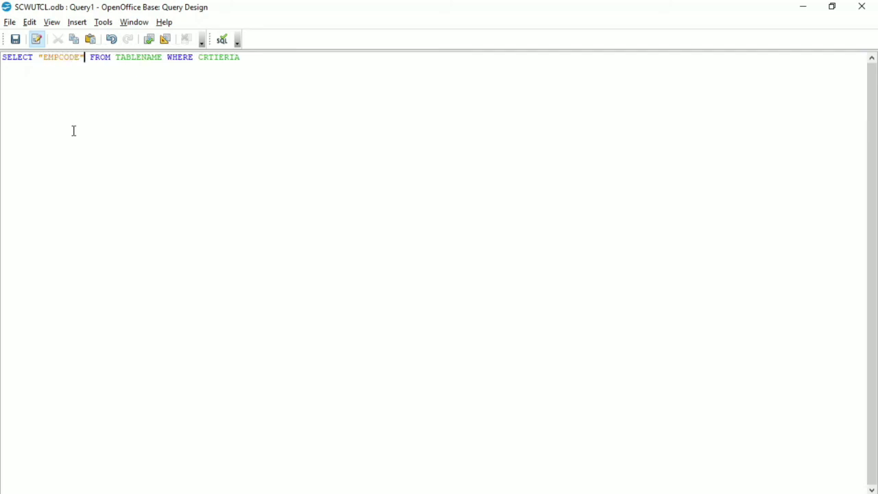
key(Right)
Add the quoted columns "ENAME" and "JOB" after "EMPCODE" in the SELECT list, separated by commas
text(,)
text("EM")
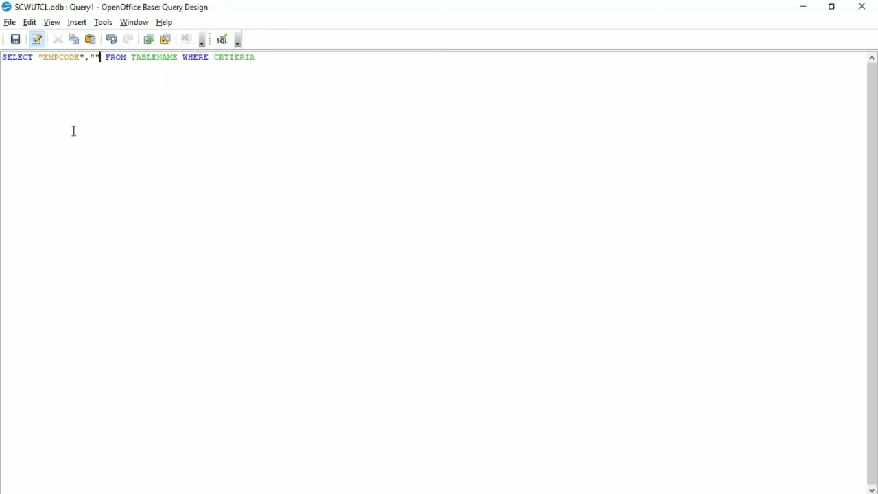
key(Left)
text(EM)
text(N)
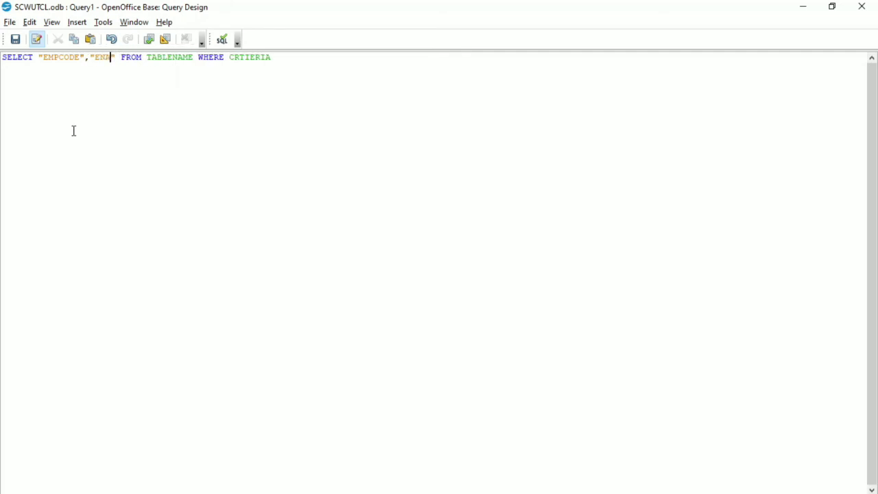
text(ME)
key(Right)
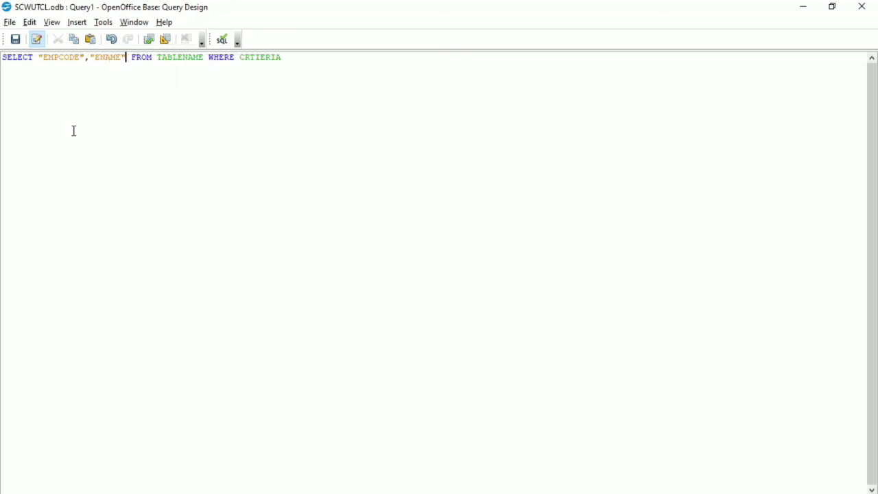
text(,"")
key(Left)
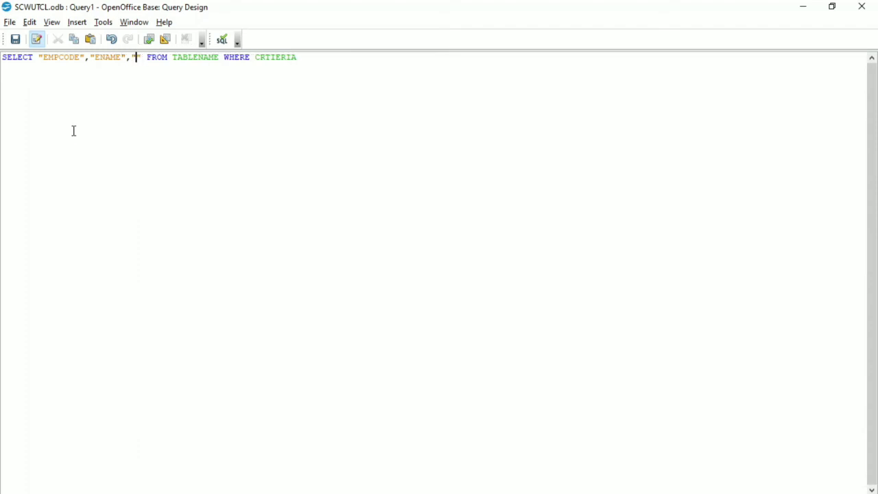
text(JOB)
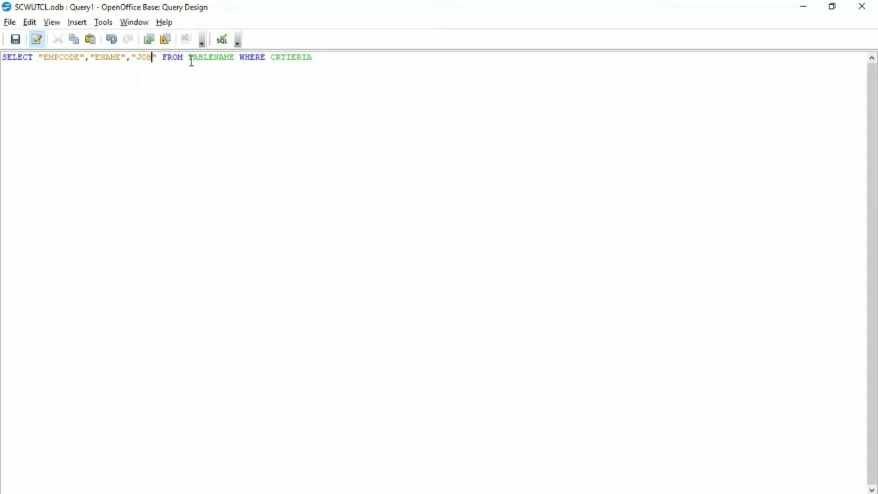
Replace TABLENAME WHERE CRTIERIA with EMP, then close the SQL query and save it as sql1
drag(188, 57, 337, 56)
text(E)
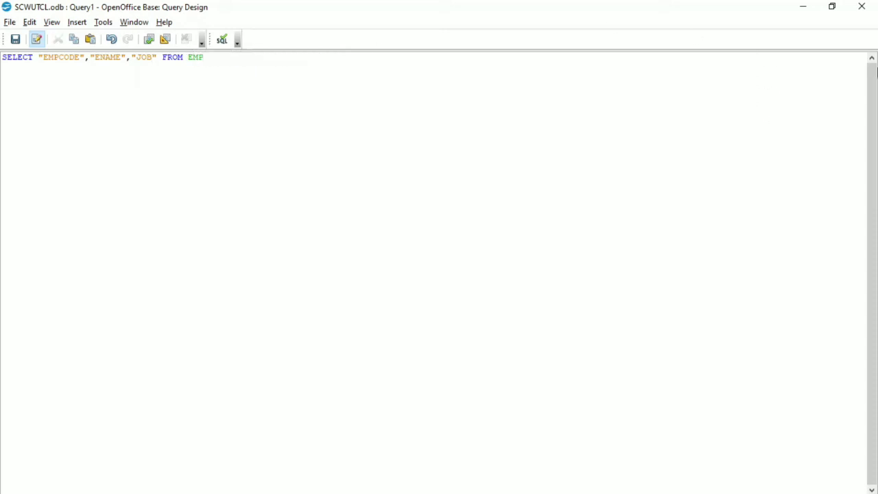
click(863, 8)
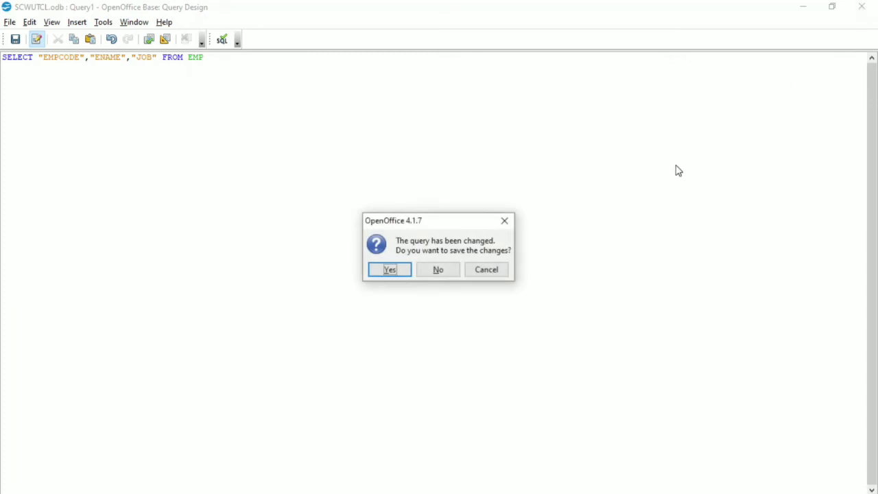
click(389, 271)
key(Delete)
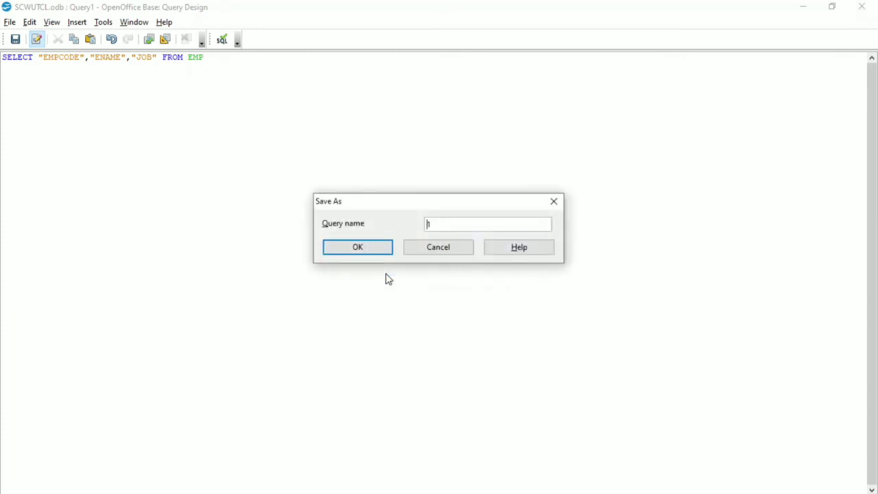
text(sql1)
click(382, 249)
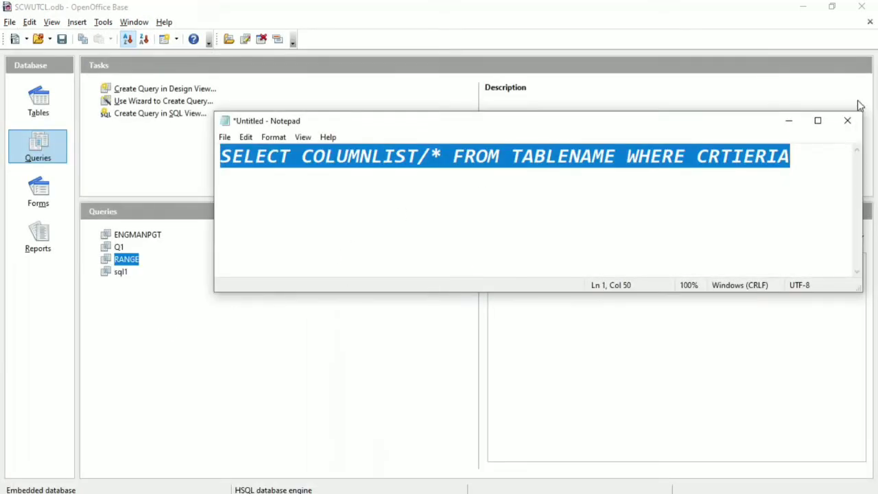
Leave the unsaved Notepad draft open and try to view the records of the sql1 query
click(848, 121)
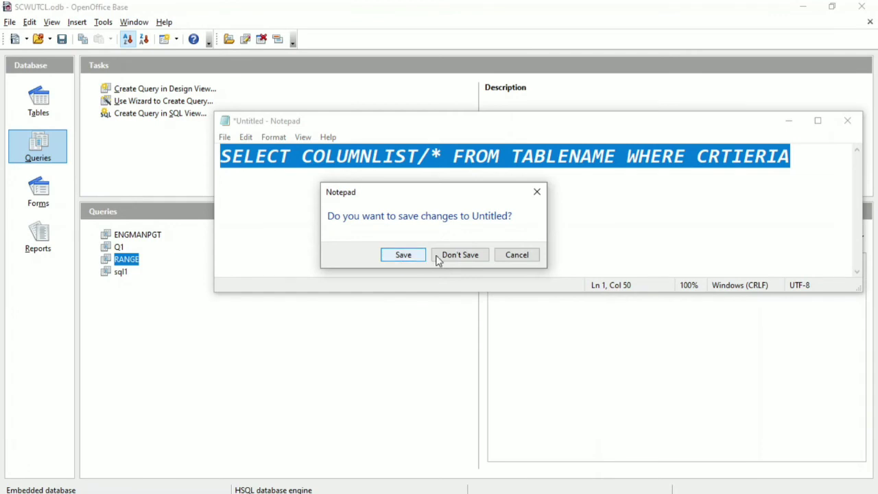
click(538, 193)
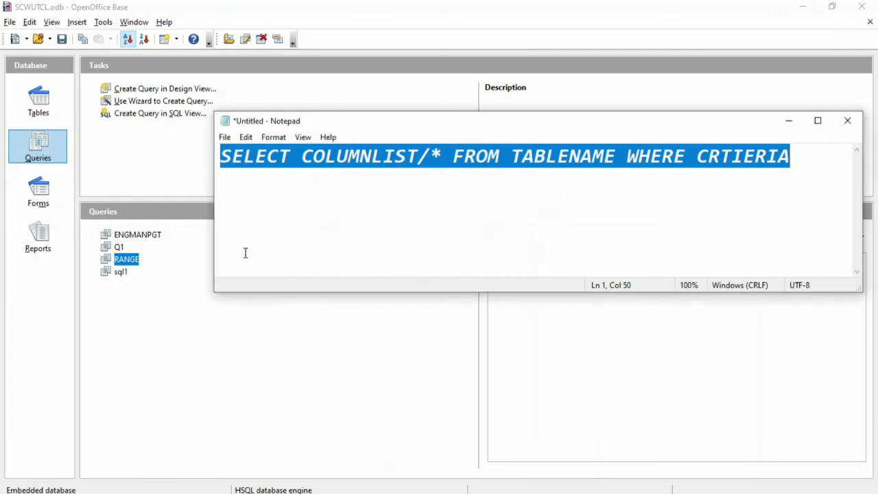
double_click(121, 272)
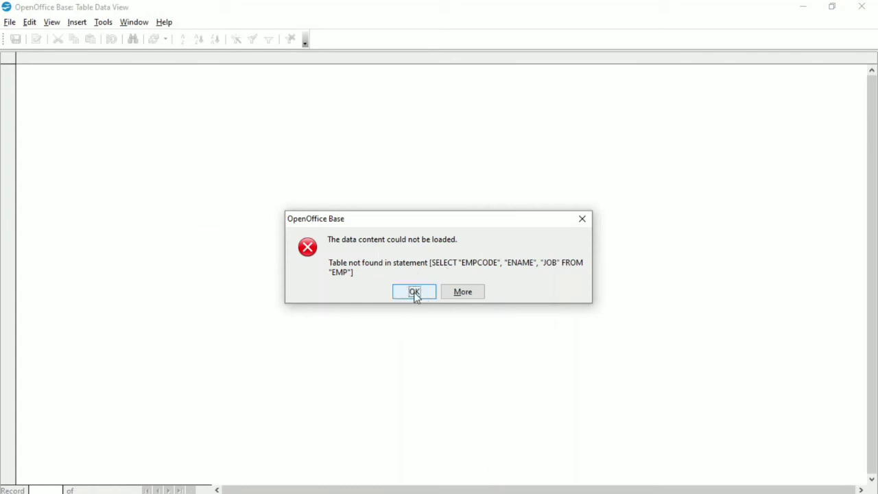
click(415, 294)
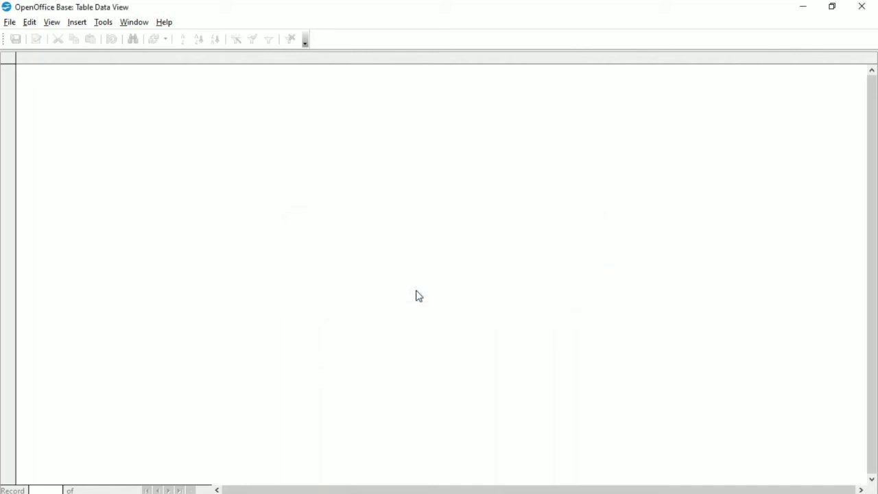
Reopen the sql1 query for editing, change its table name to lowercase "emp", and save it on closing
click(866, 12)
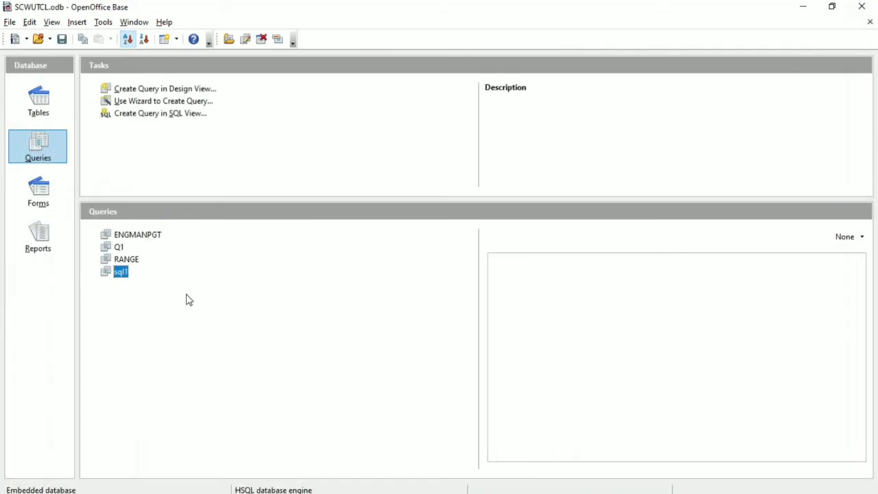
right_click(125, 280)
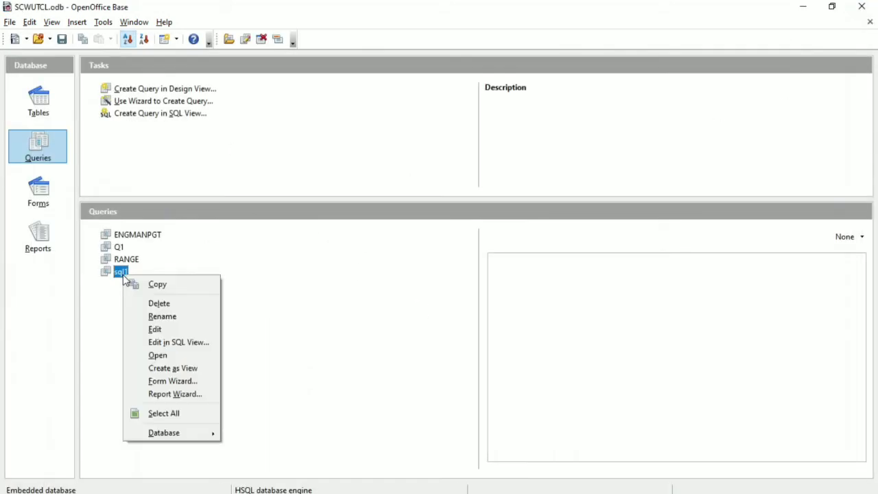
click(165, 330)
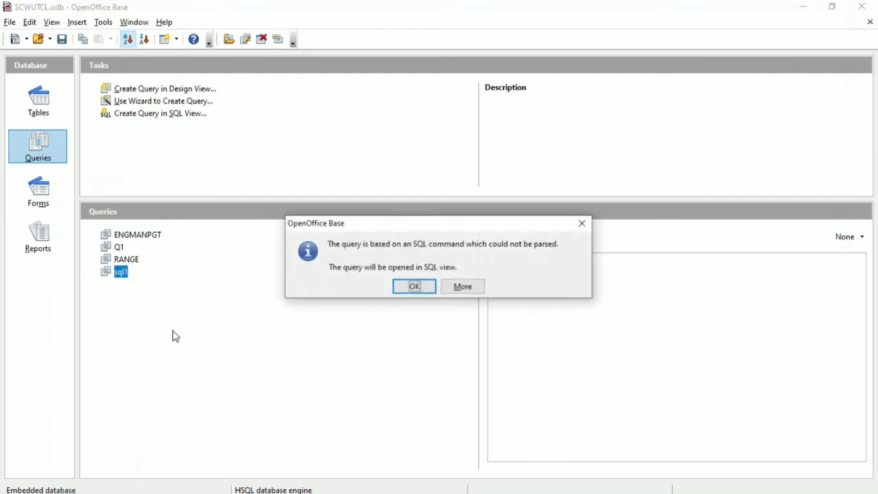
click(582, 225)
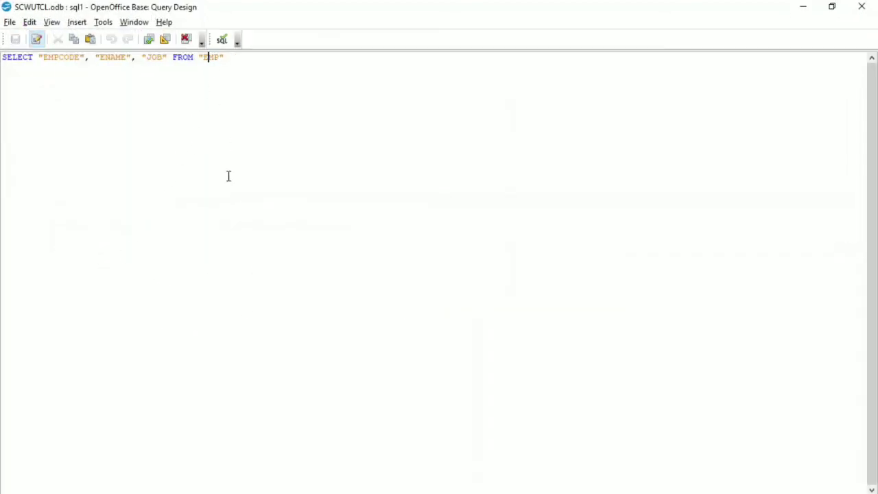
key(BackSpace)
key(BackSpace)
click(862, 6)
click(399, 271)
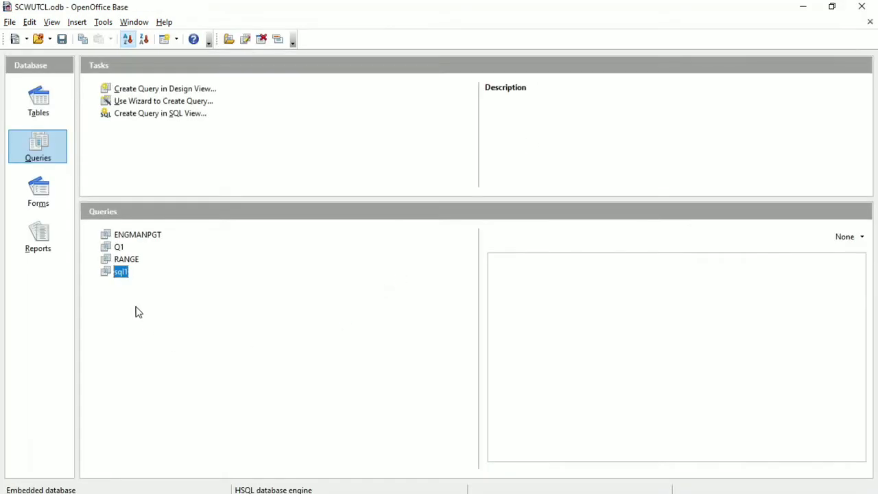
Try to view the records of the sql1 query with the lowercase table name
double_click(121, 273)
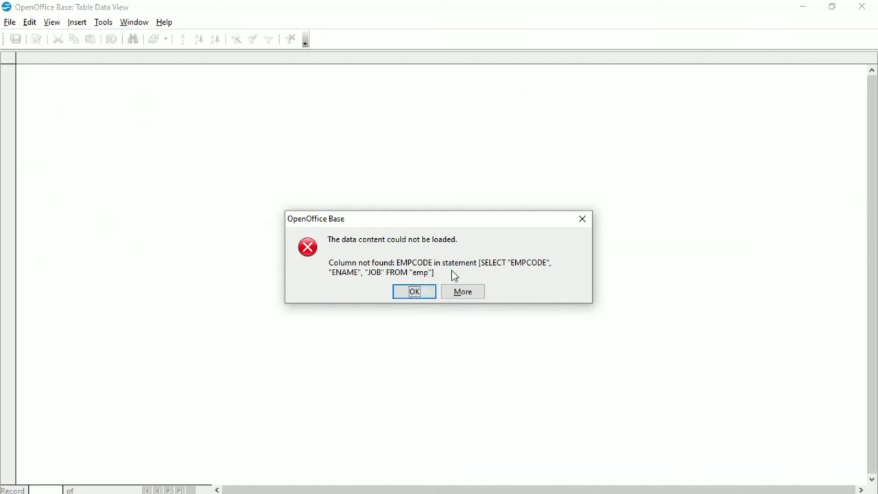
click(415, 295)
click(862, 7)
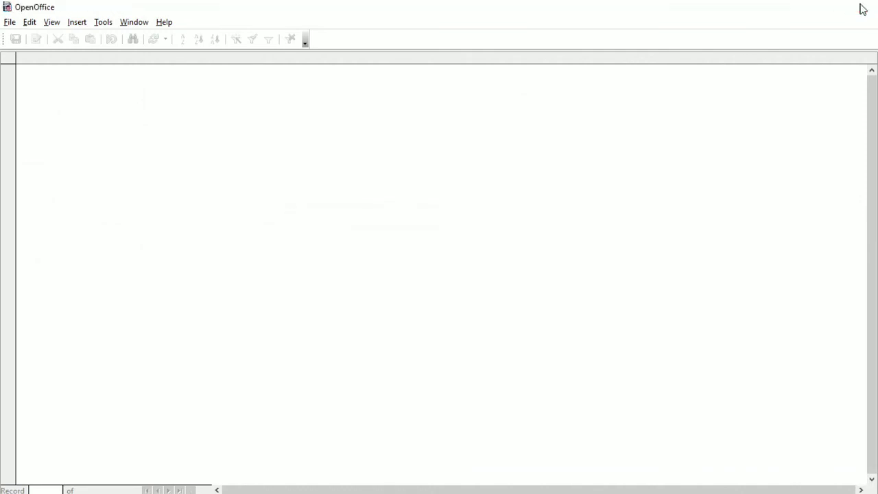
Open the emp table to check how its column names are written, then close it
click(49, 105)
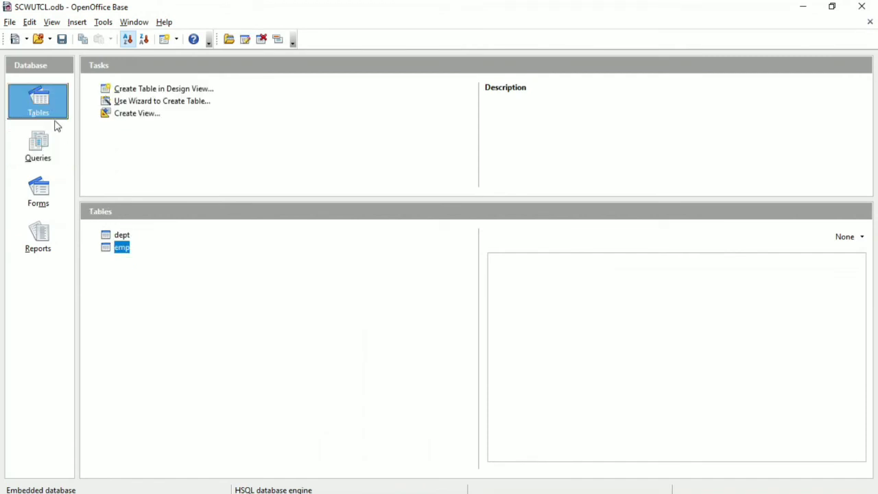
double_click(122, 248)
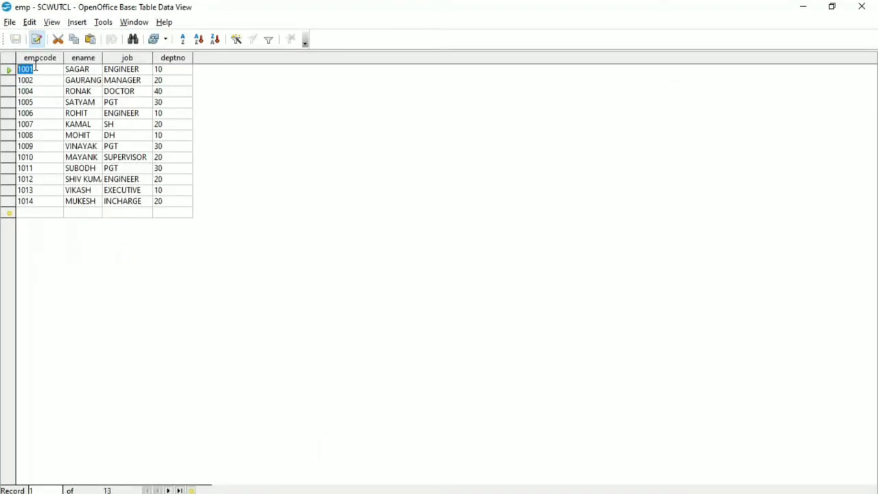
click(863, 8)
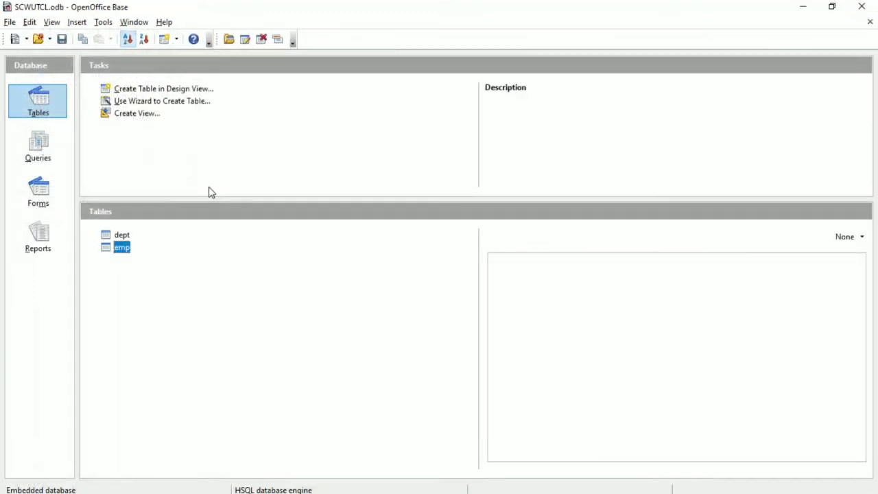
Open sql1 in SQL view and replace the column "EMPCODE" with lowercase "empcode"
click(57, 161)
right_click(119, 273)
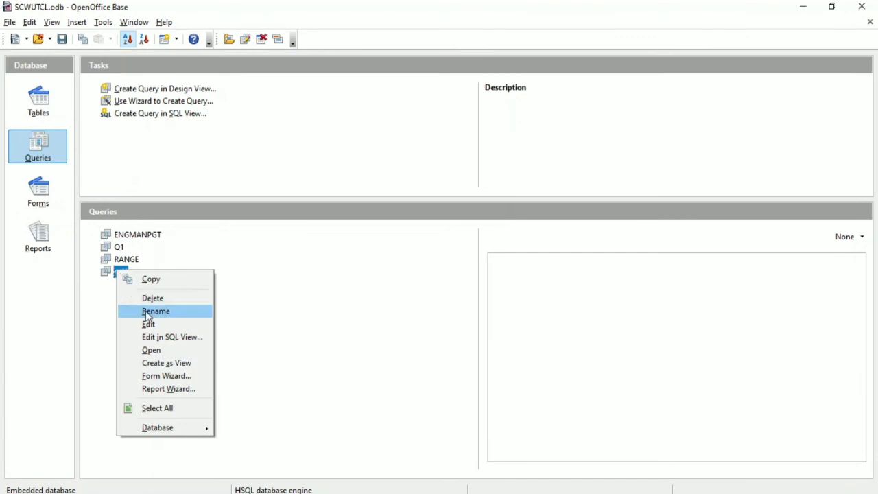
click(162, 337)
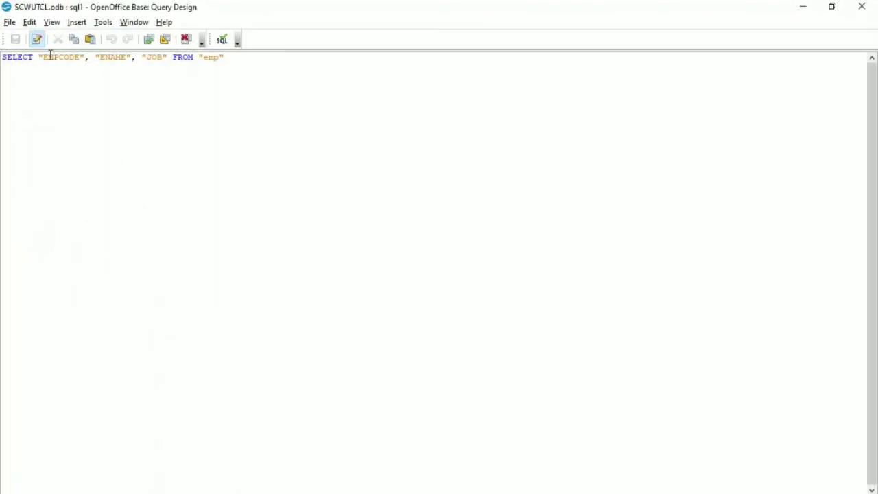
key(Delete)
key(Delete)
key(Delete)
key(Delete)
key(Delete)
key(Delete)
key(Delete)
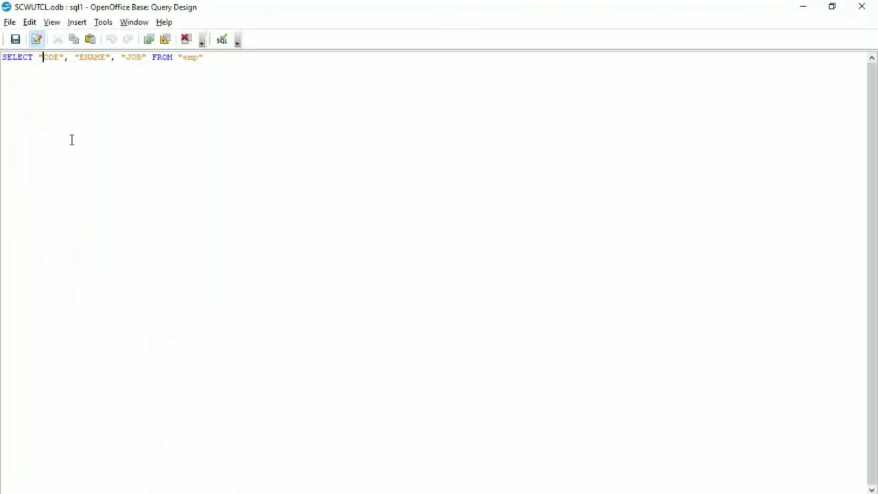
text(e)
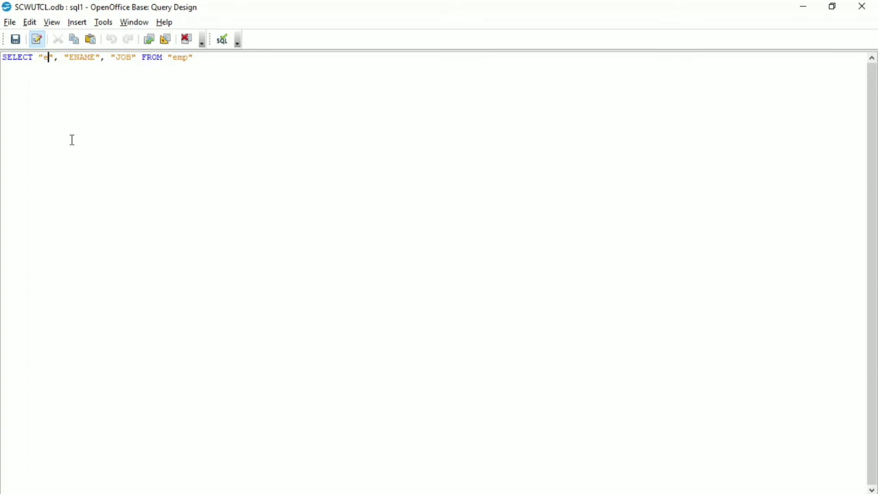
key(BackSpace)
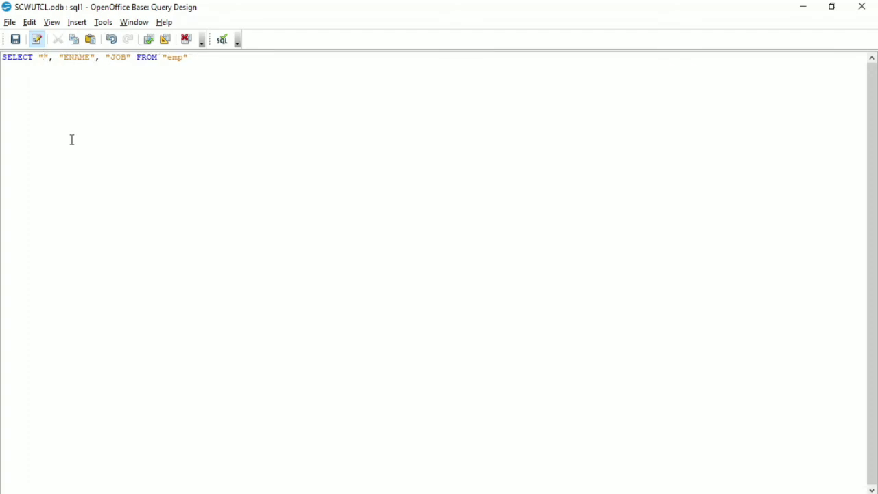
text(empcode)
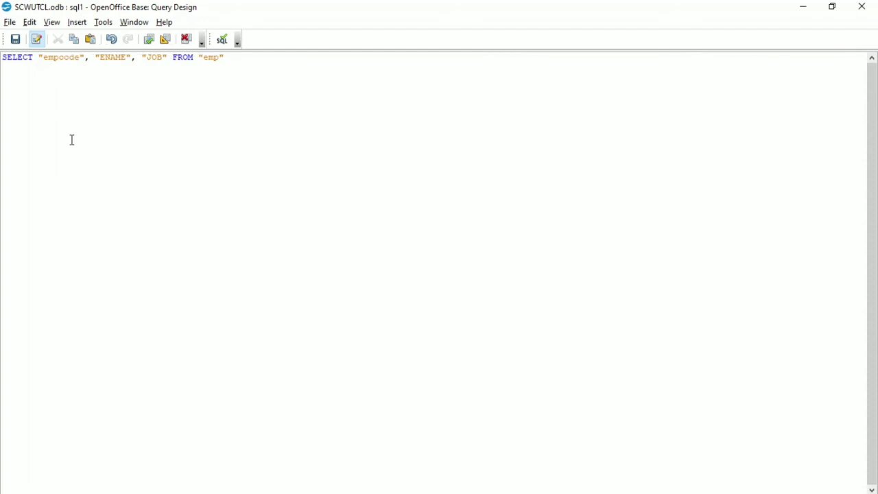
Replace the column "ENAME" with lowercase "ename" in the SELECT list
key(BackSpace)
key(Delete)
key(Delete)
key(Delete)
key(Delete)
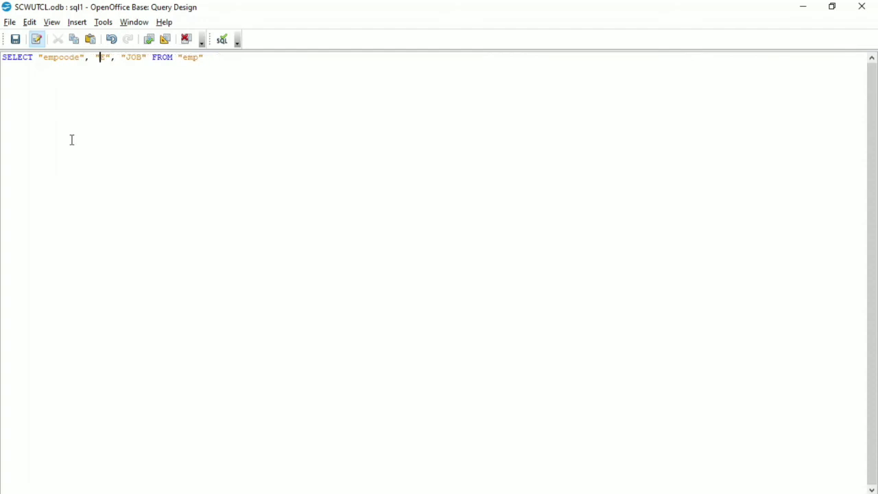
text(ena)
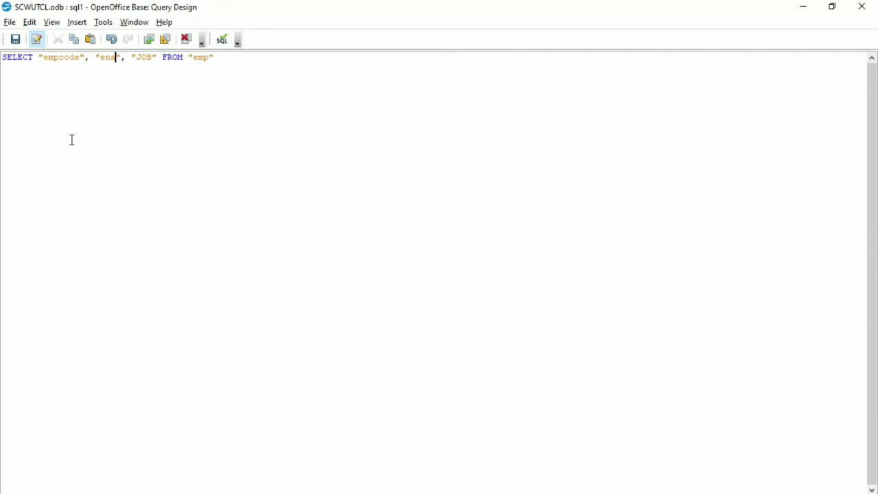
text(me)
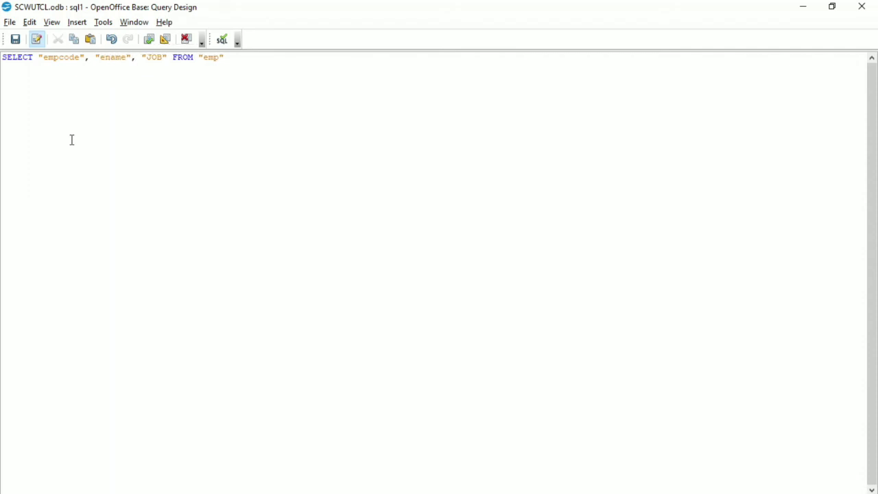
Replace the column "JOB" with lowercase "job", then close sql1 and save the changes
key(BackSpace)
key(Delete)
key(Delete)
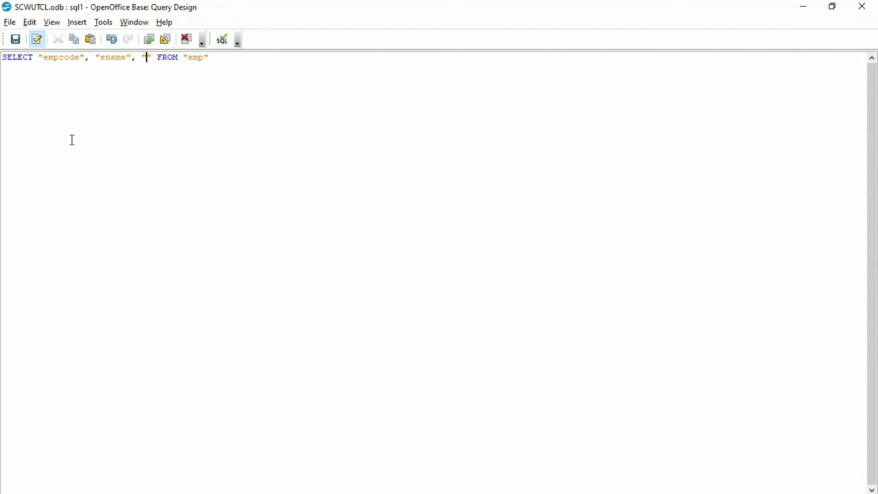
text(job)
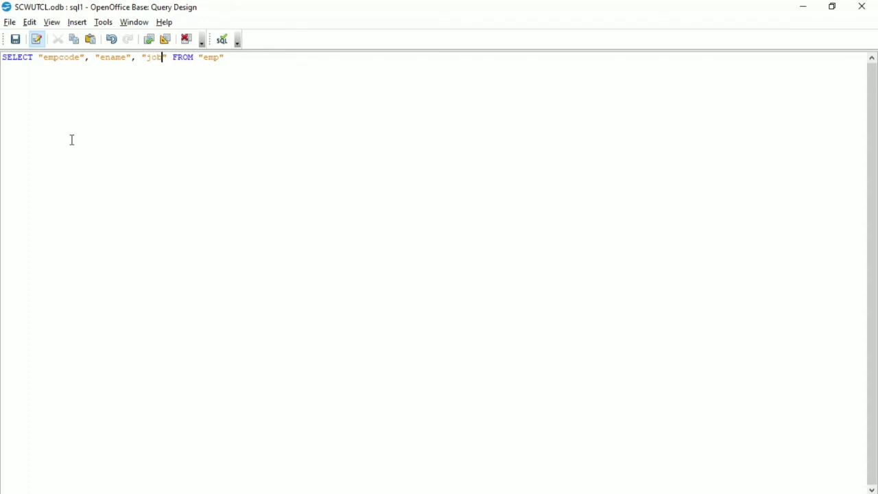
click(862, 6)
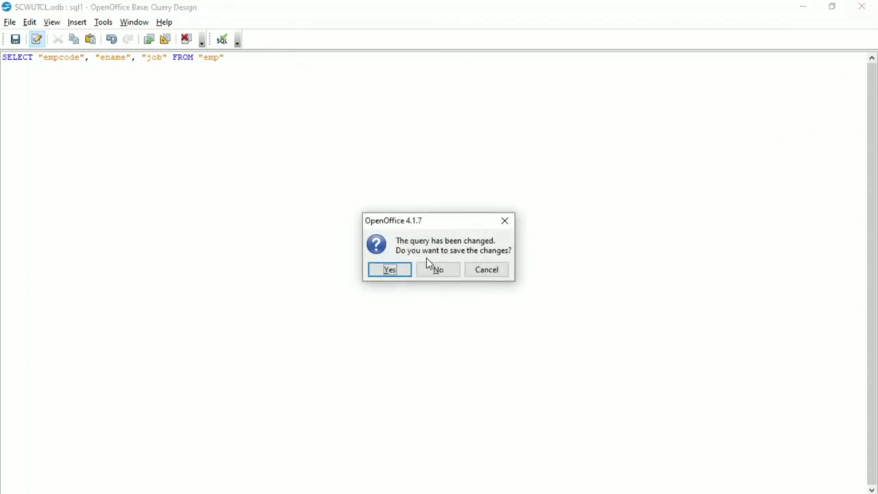
click(401, 271)
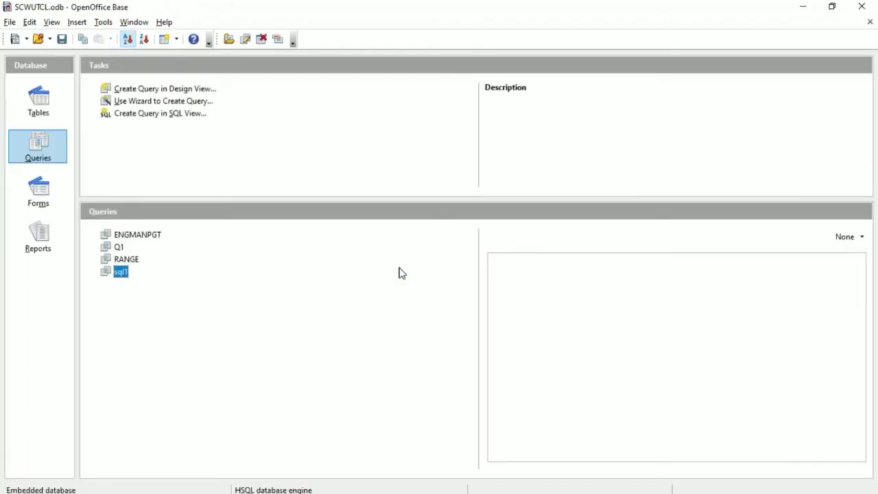
View the records returned by sql1 and close the data view
double_click(120, 273)
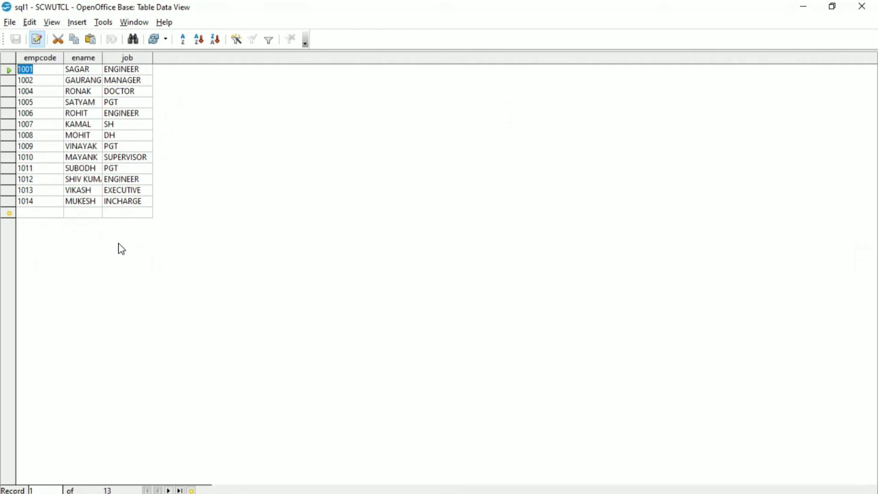
click(863, 6)
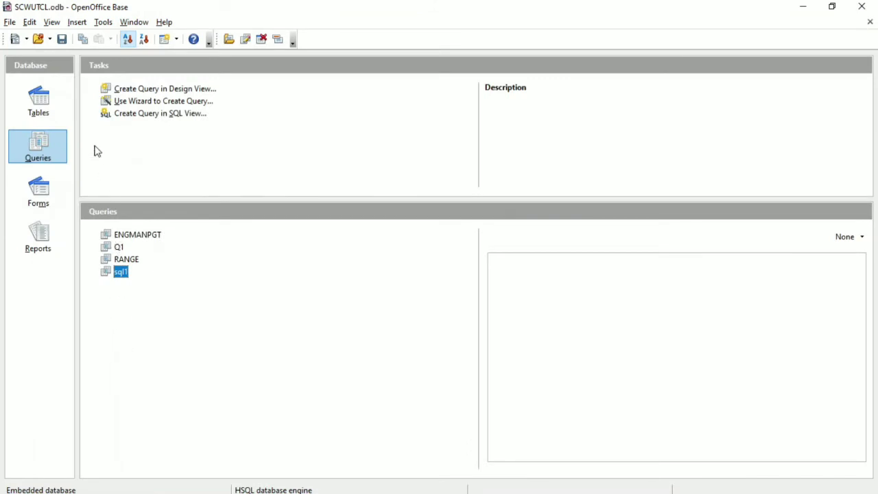
click(10, 22)
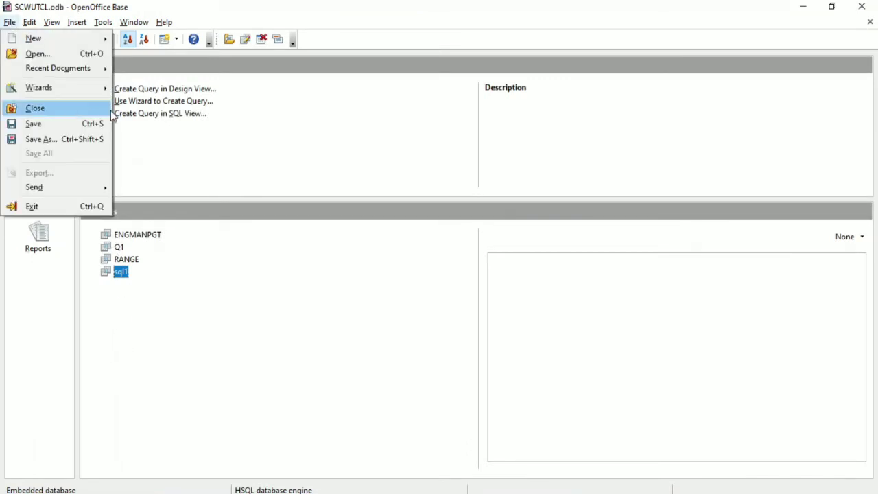
click(236, 165)
Create a query in SQL view with the statement select * from "emp"
click(153, 118)
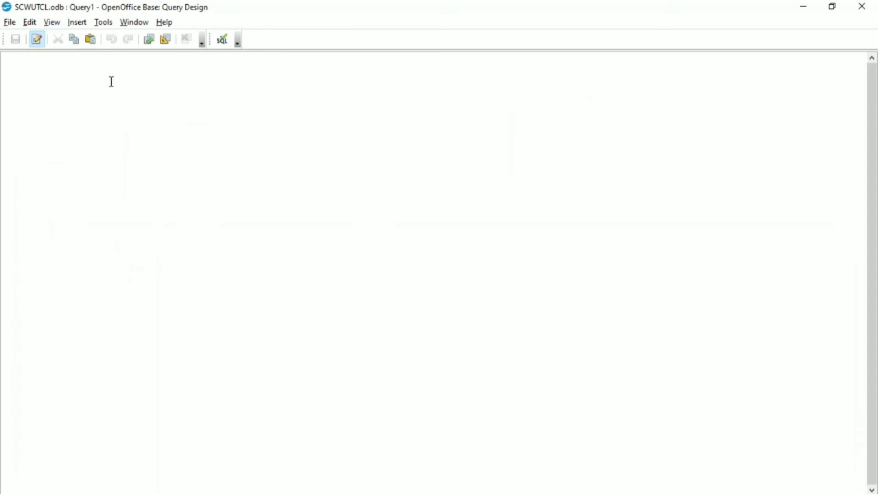
text(select * from 'emp)
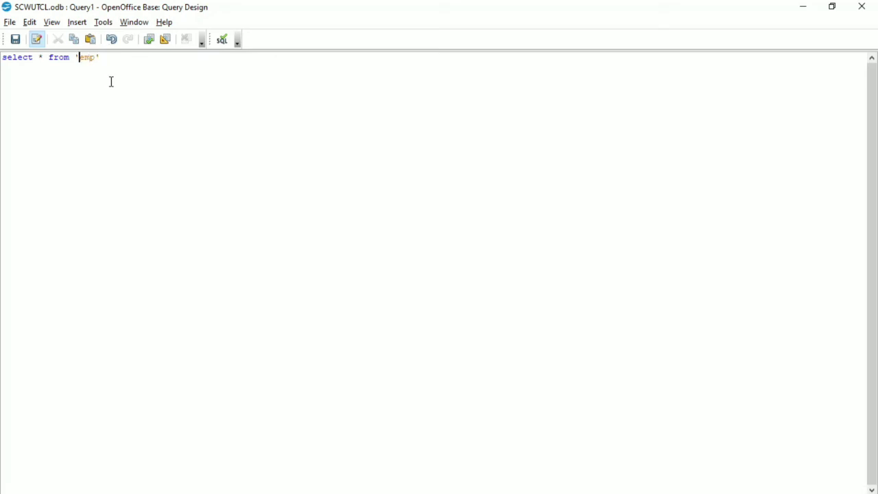
key(BackSpace)
text(")
Close the new SQL query, saving it as Query1, and view its records
click(861, 7)
click(393, 273)
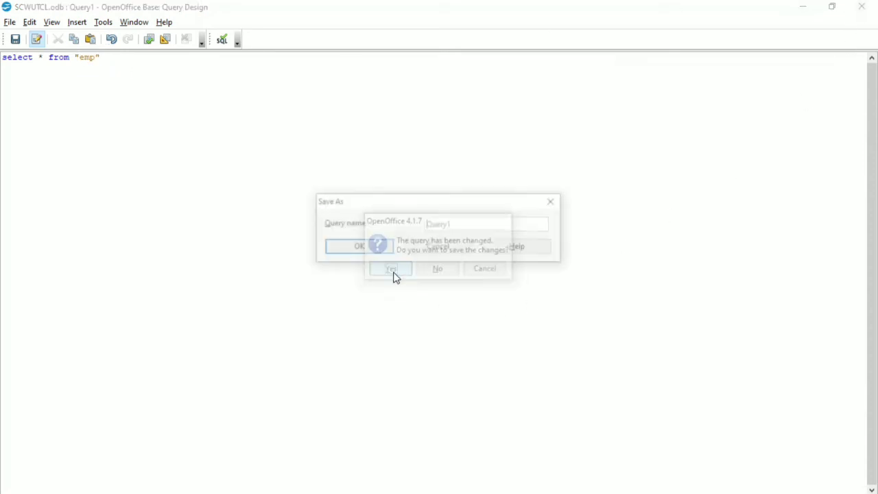
click(374, 252)
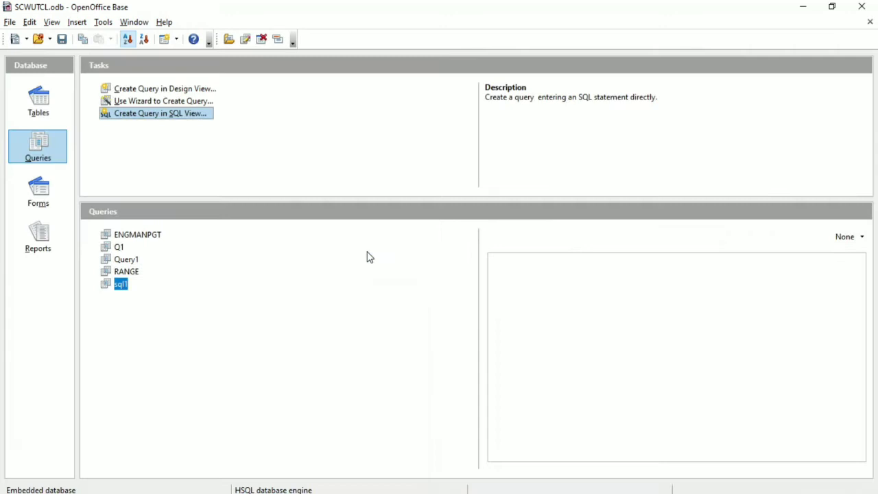
double_click(125, 261)
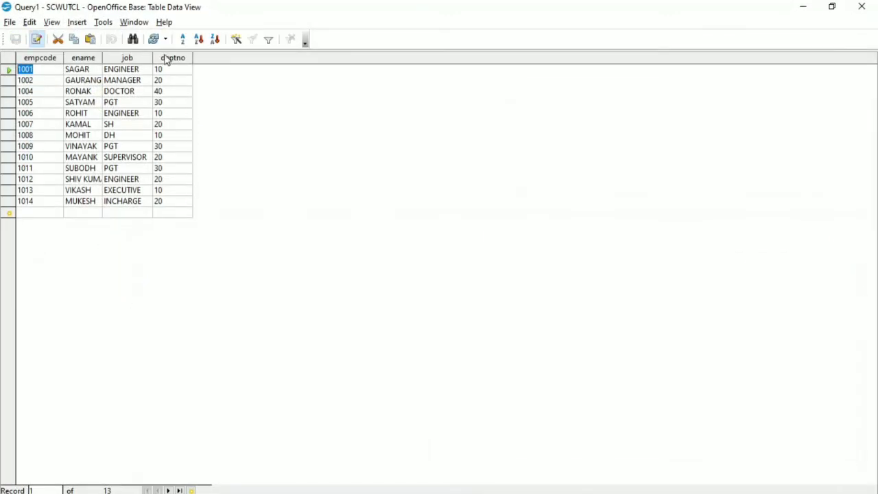
click(863, 9)
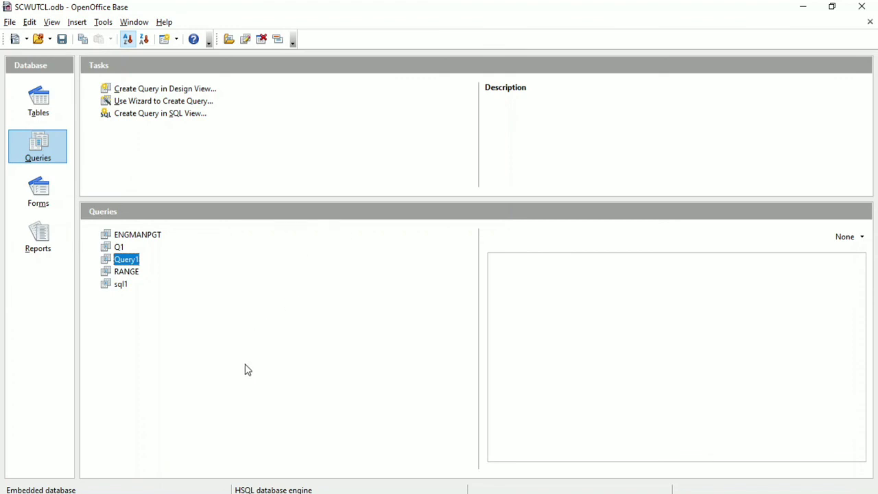
Start a new query in design view and add the emp table to it
click(159, 92)
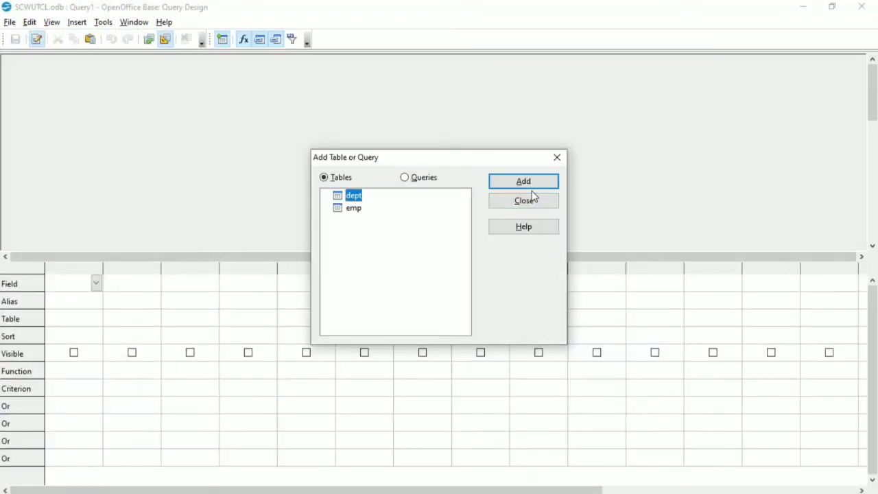
click(353, 208)
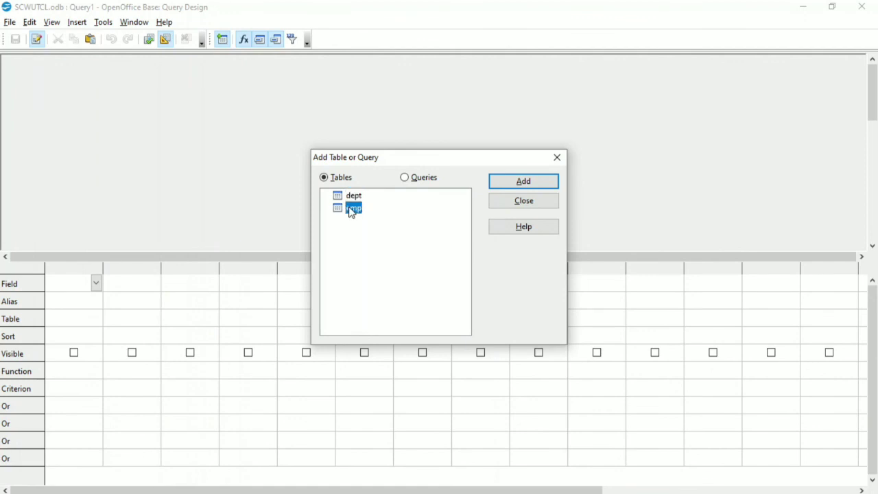
click(517, 187)
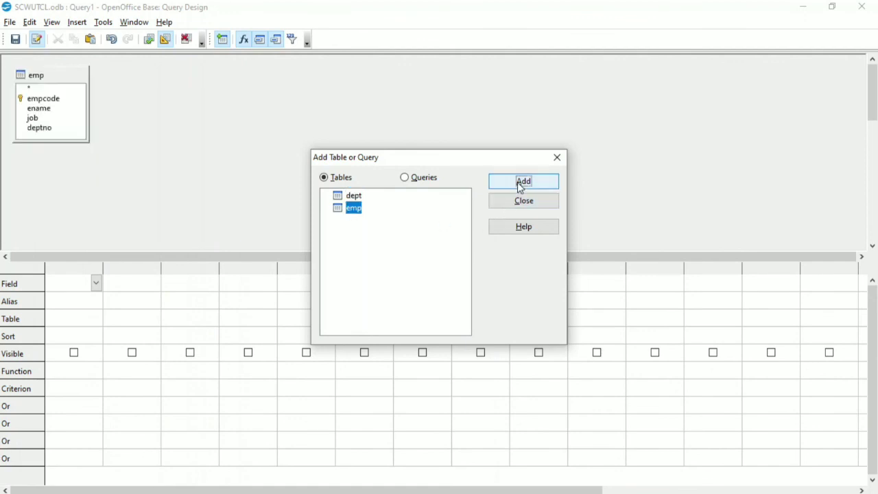
Close the table selection and fill the first four query columns with the empcode, ename, job and deptno fields
click(557, 157)
click(96, 282)
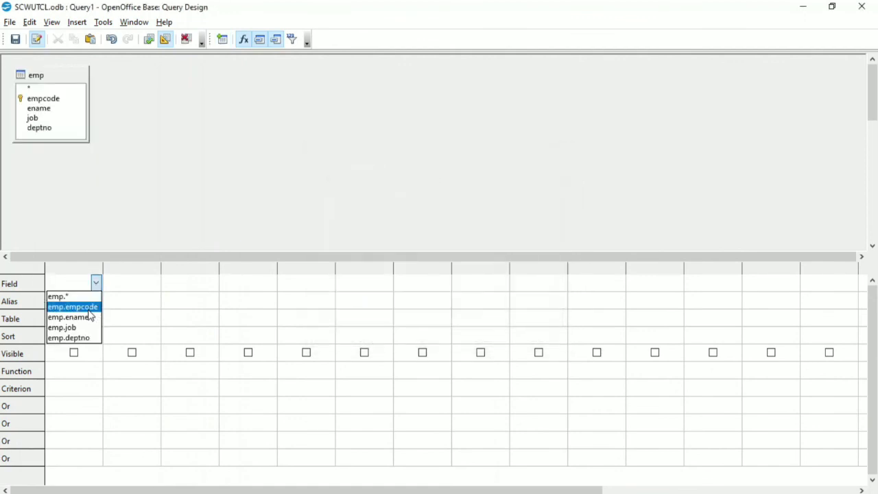
click(90, 307)
click(128, 286)
click(157, 286)
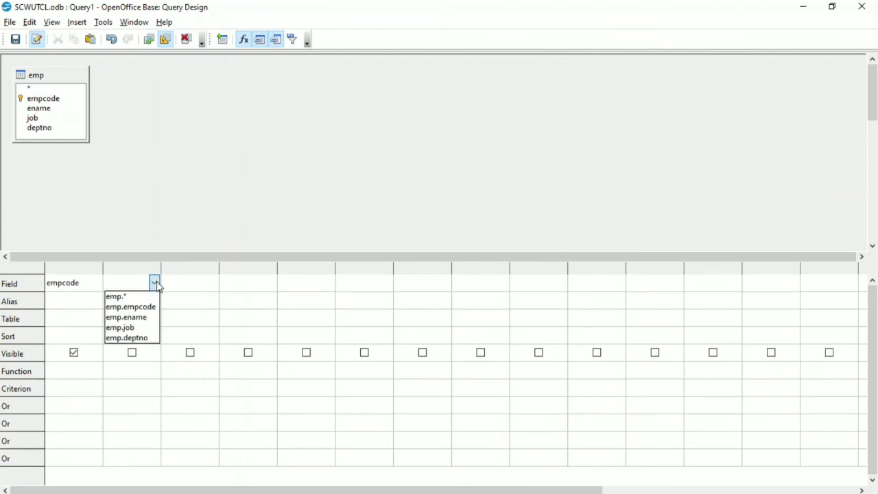
click(149, 321)
click(189, 285)
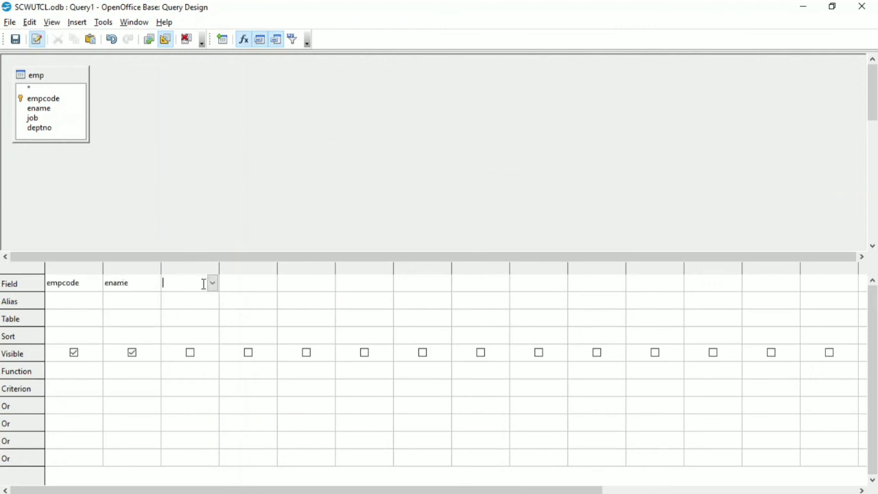
click(213, 284)
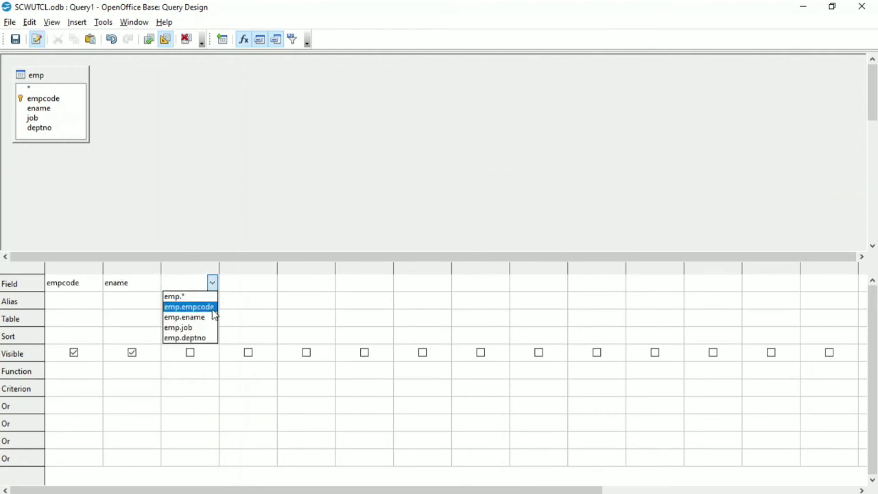
click(196, 333)
click(245, 300)
click(249, 282)
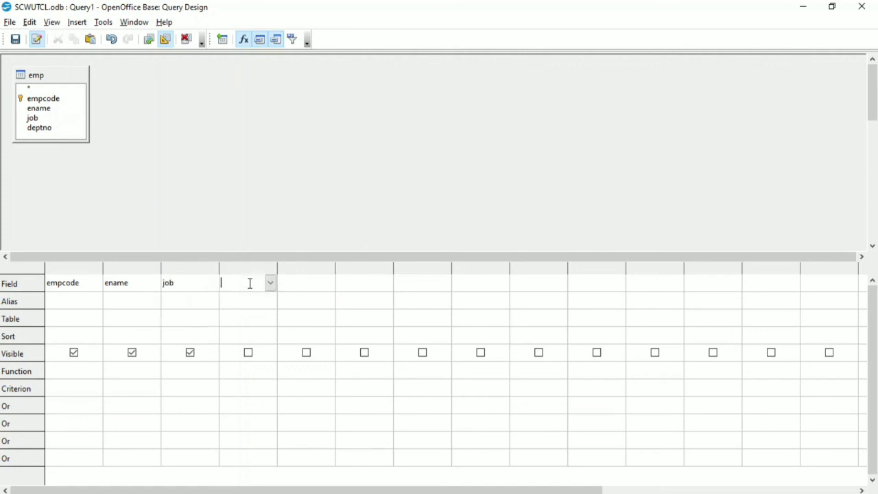
click(270, 284)
click(255, 339)
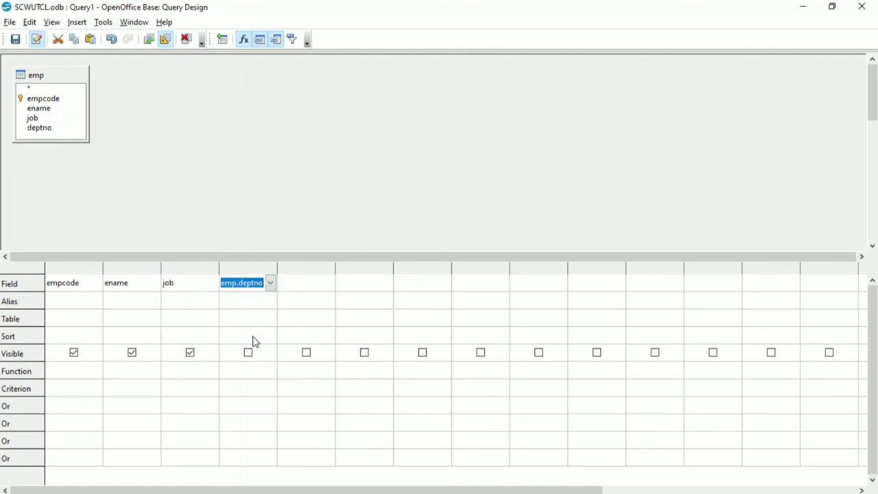
Apply the Sum function to the deptno column
click(230, 373)
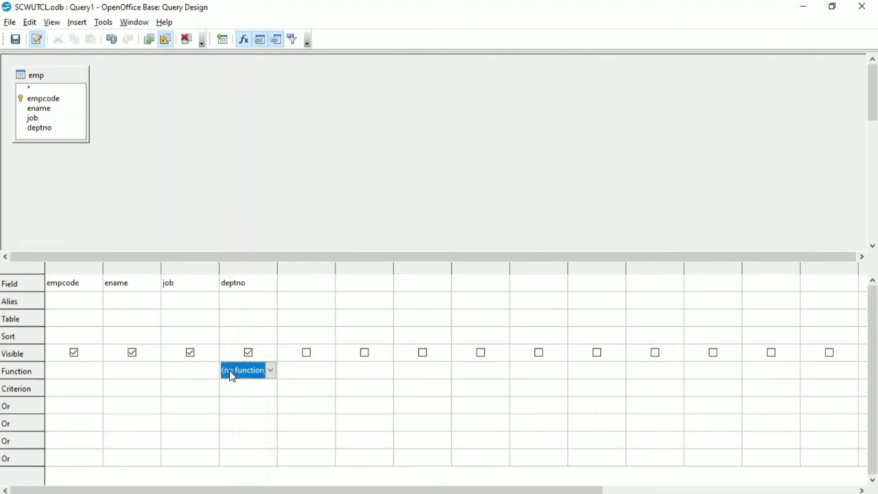
click(270, 370)
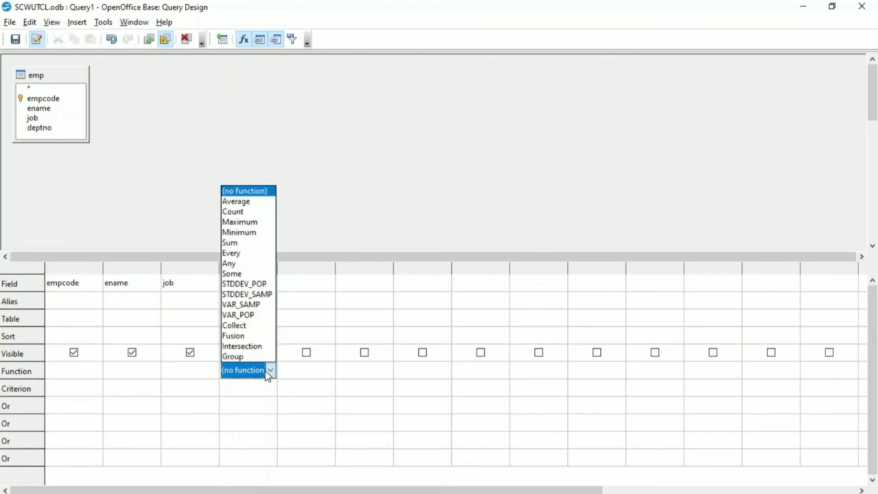
click(244, 244)
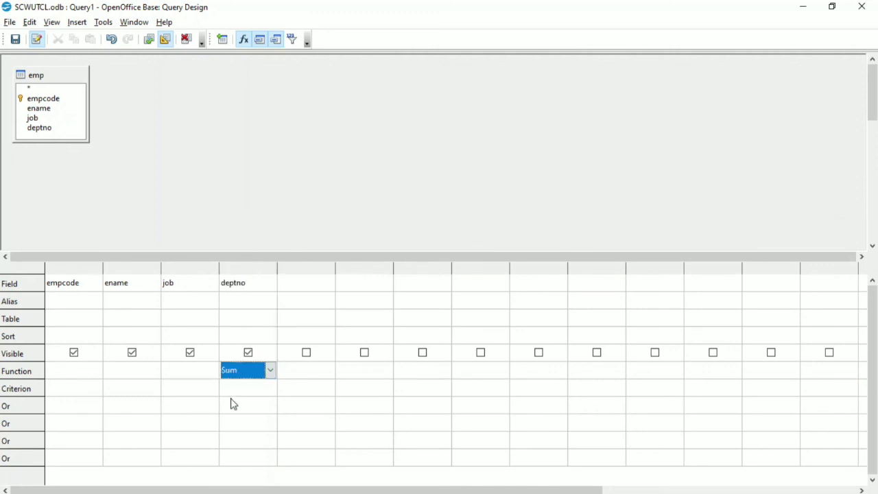
click(69, 286)
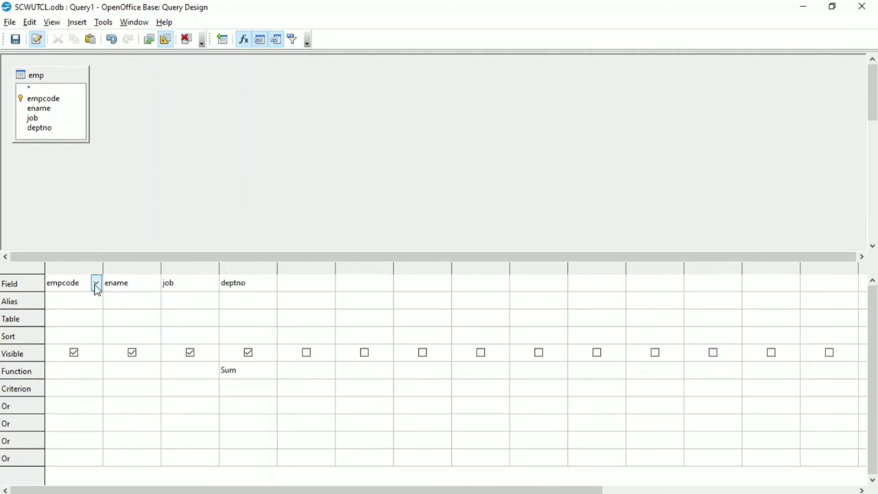
click(96, 285)
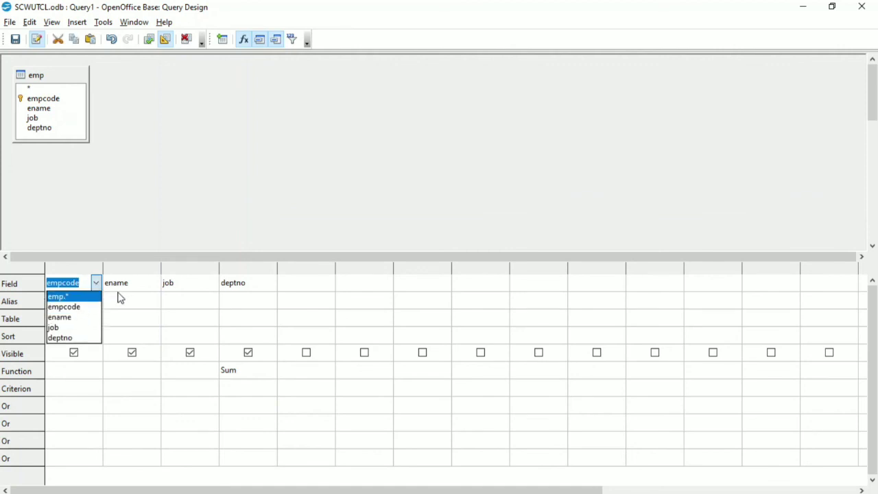
click(125, 286)
click(95, 284)
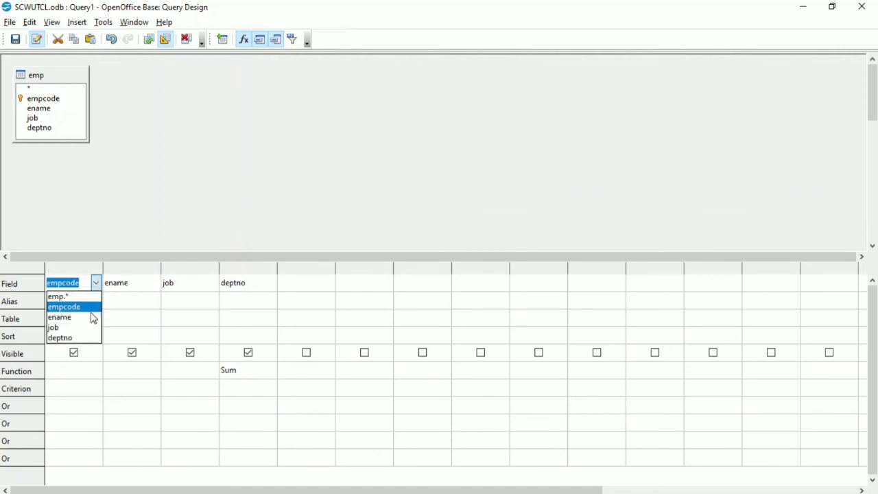
click(118, 280)
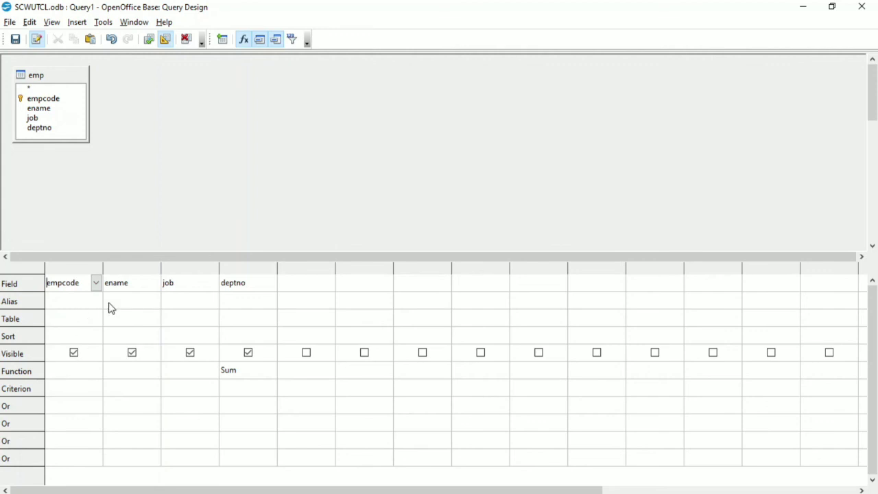
Close the query design, saving it as Query2, and try to view its records
click(863, 7)
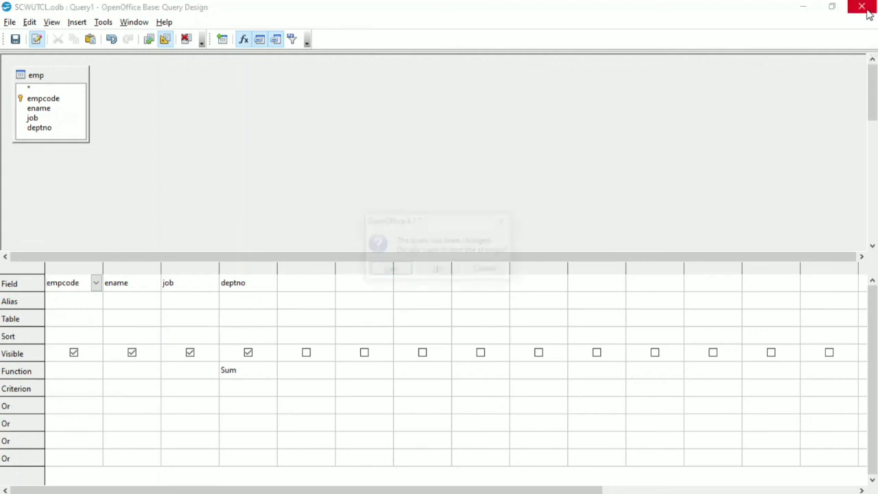
click(398, 271)
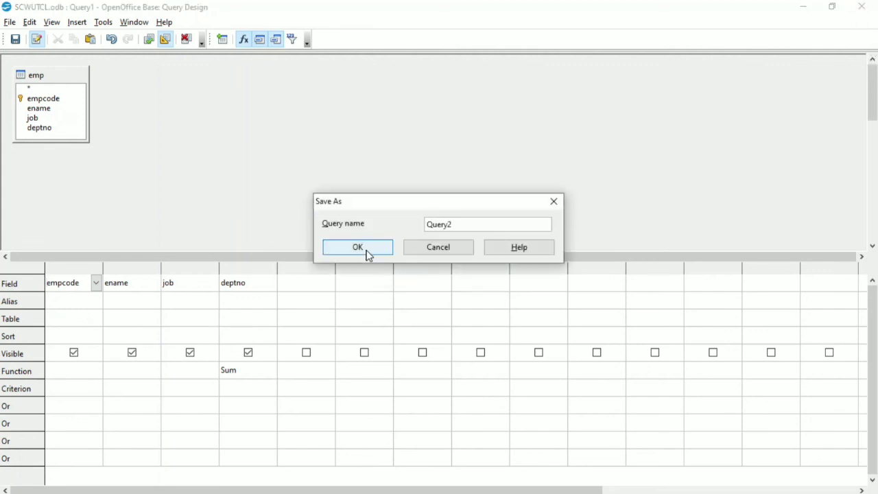
click(368, 257)
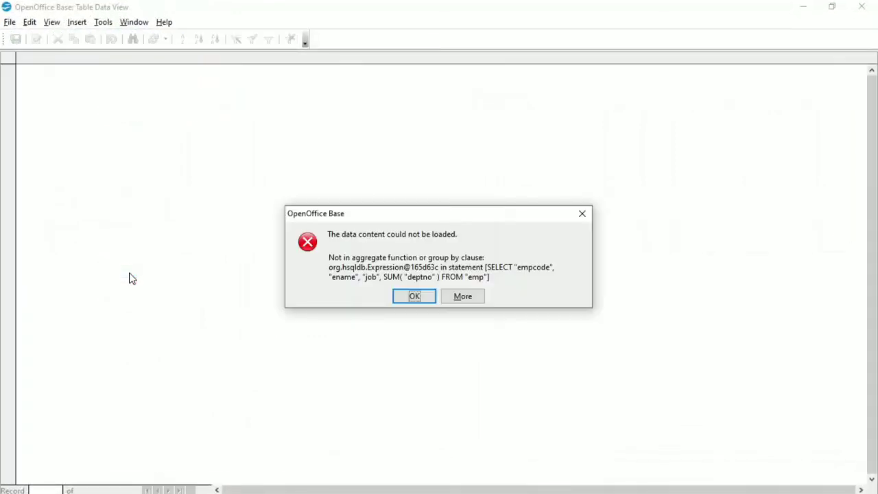
click(424, 302)
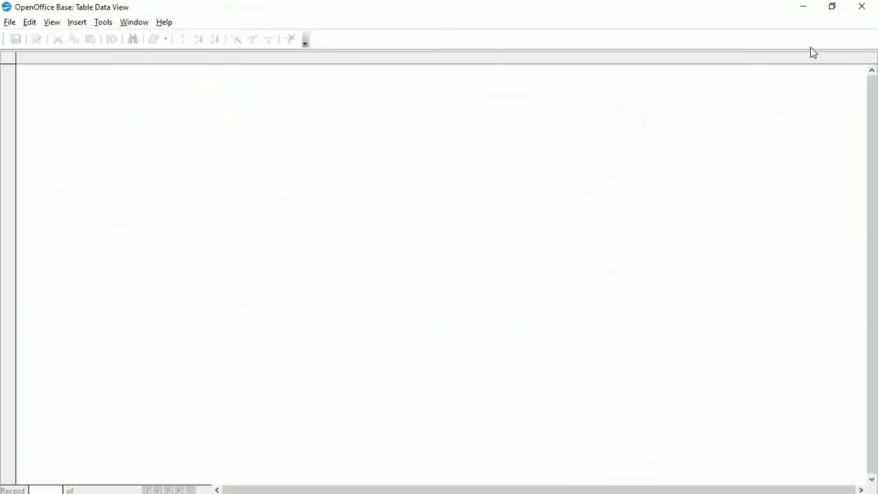
click(862, 6)
Reopen Query2 for editing and change its first column from empcode to deptno with the Sum function
right_click(130, 272)
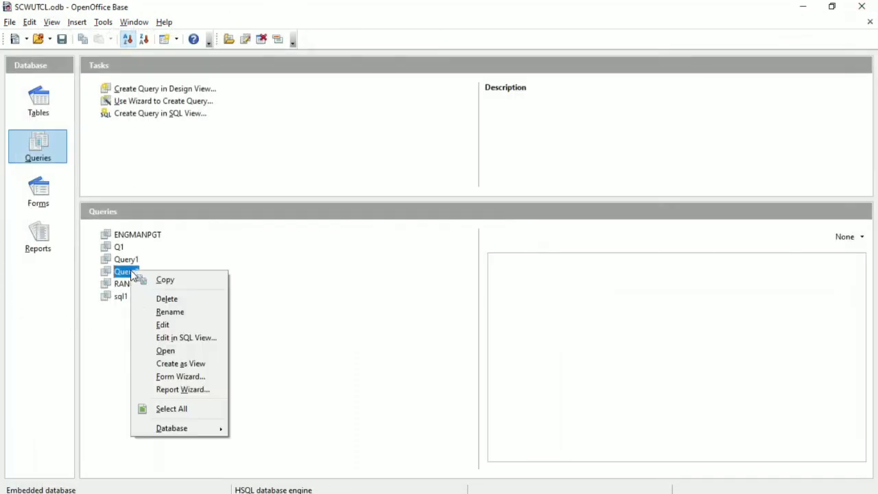
click(169, 325)
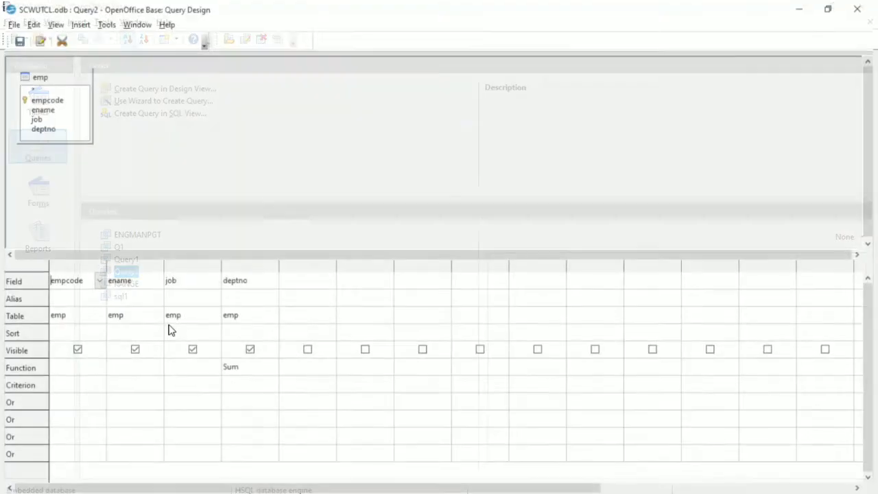
click(96, 278)
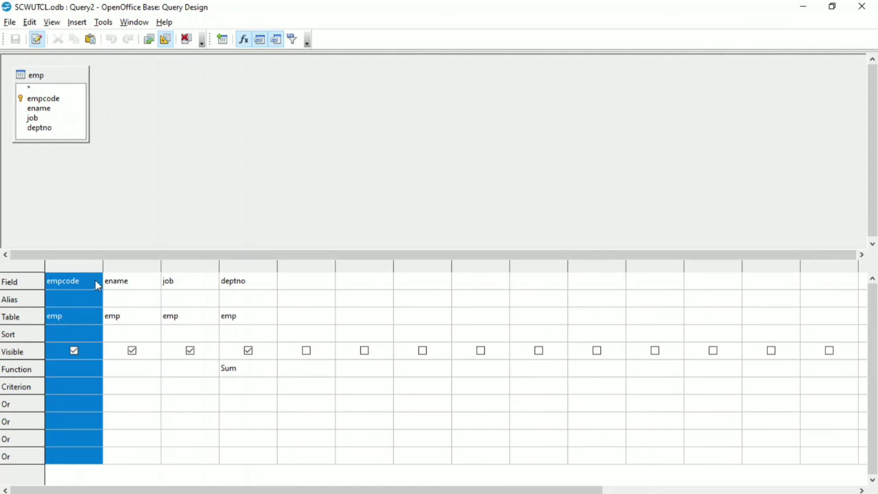
click(95, 286)
click(97, 282)
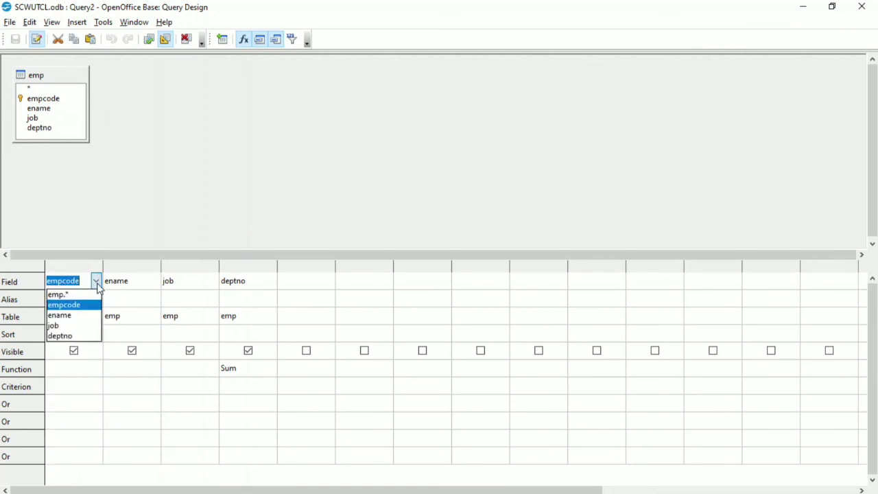
click(71, 337)
click(73, 369)
click(72, 371)
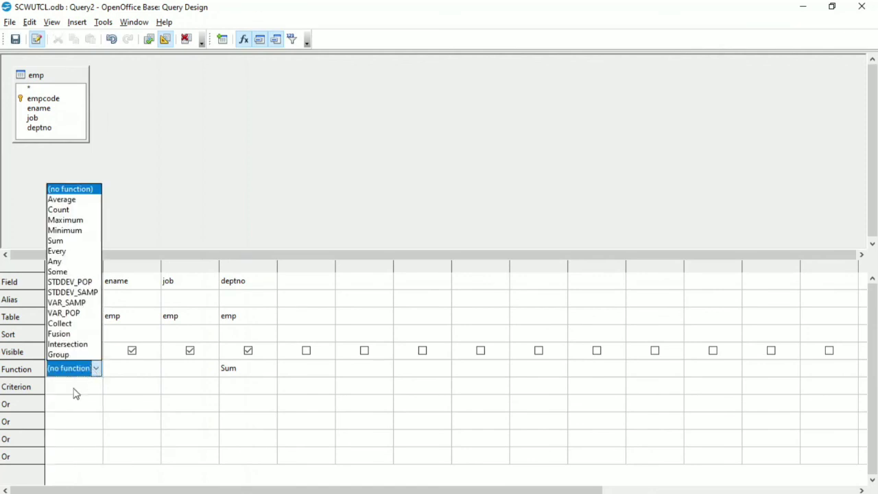
click(66, 242)
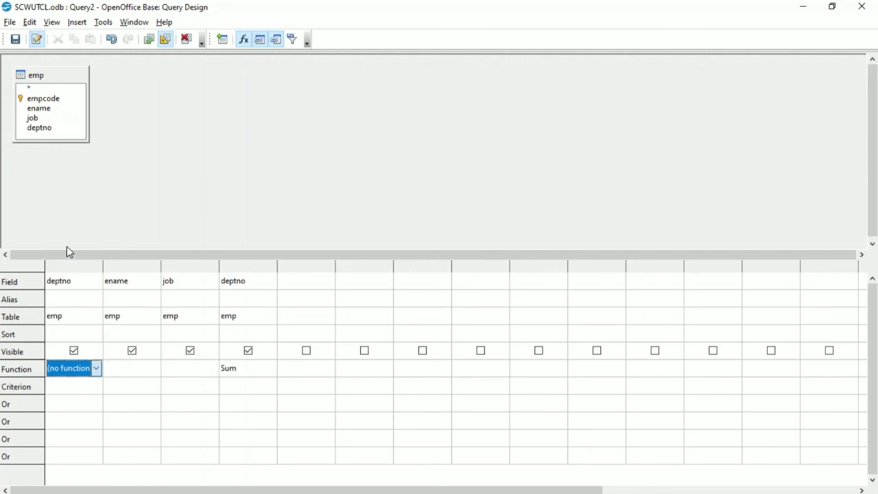
Change the second column from ename to deptno and apply the Count function to it
click(130, 286)
click(154, 282)
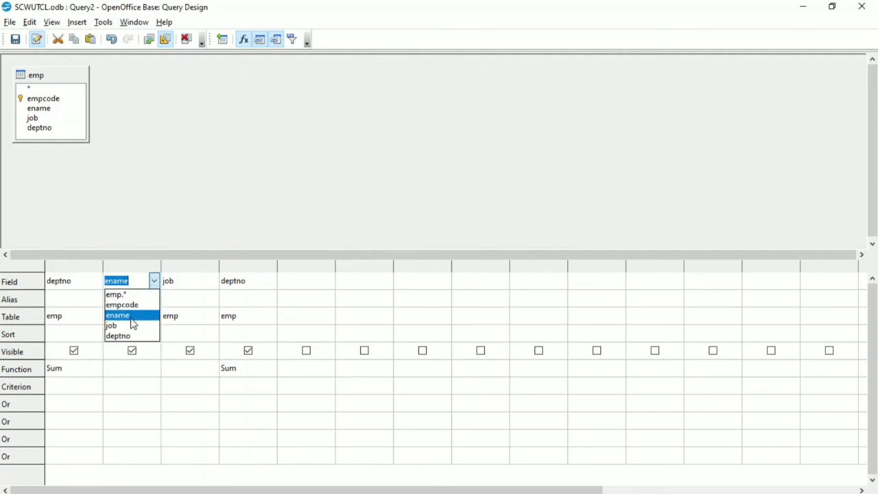
click(122, 336)
click(130, 371)
click(155, 369)
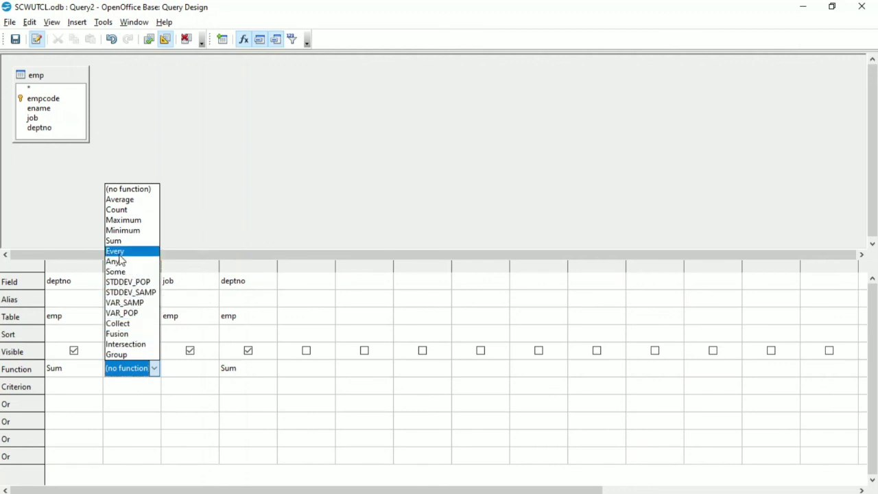
click(117, 209)
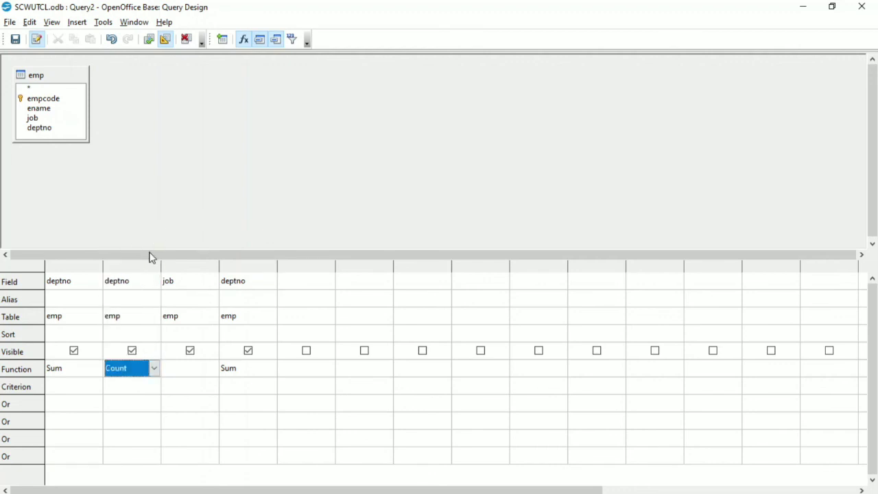
Change the third column from job to deptno and apply the Average function to it
click(204, 284)
click(212, 281)
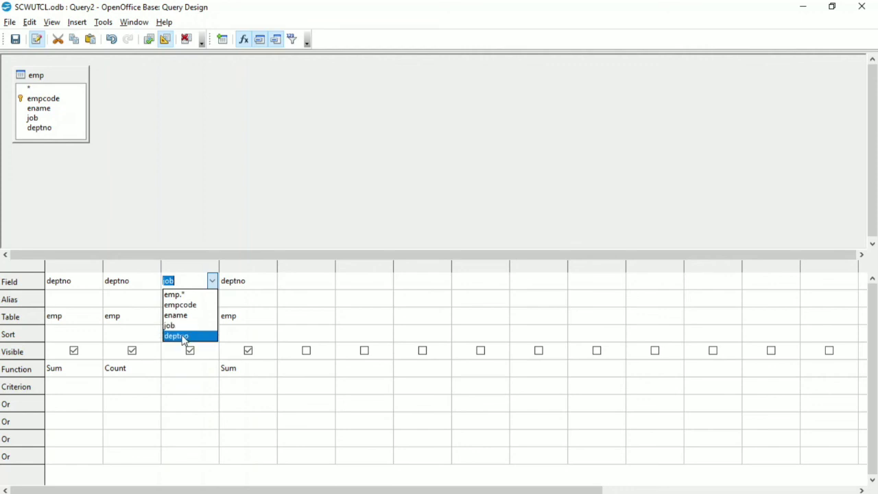
click(183, 336)
click(183, 370)
click(213, 369)
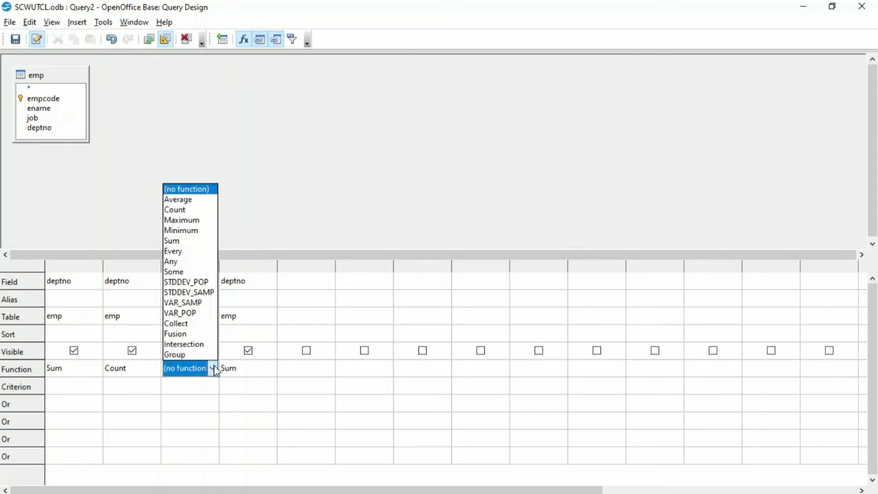
click(185, 200)
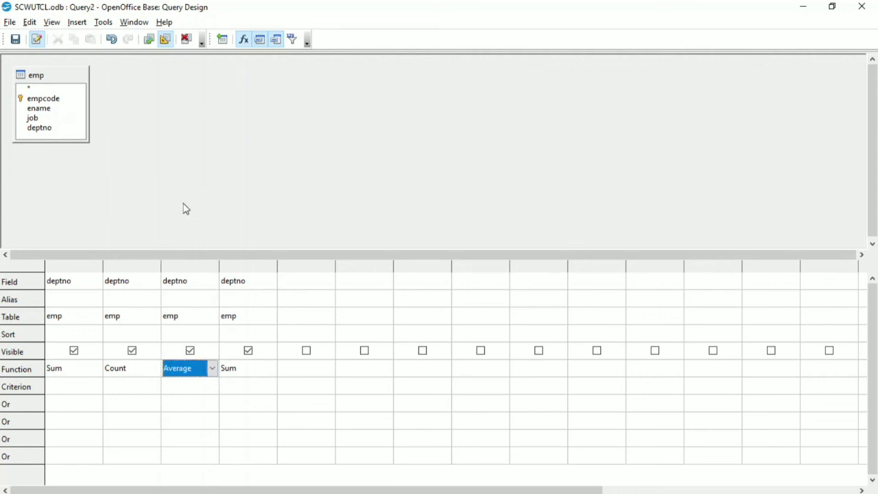
Set the function of the fourth column, deptno, to Maximum
click(243, 286)
click(256, 372)
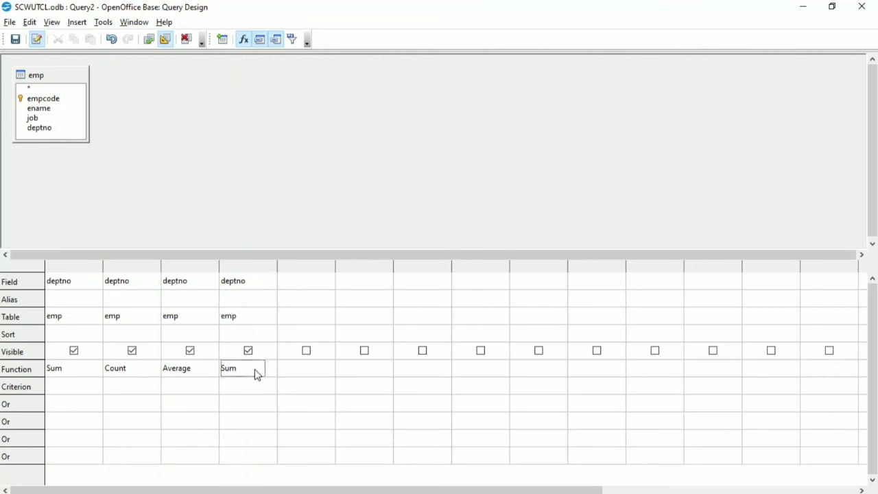
click(270, 369)
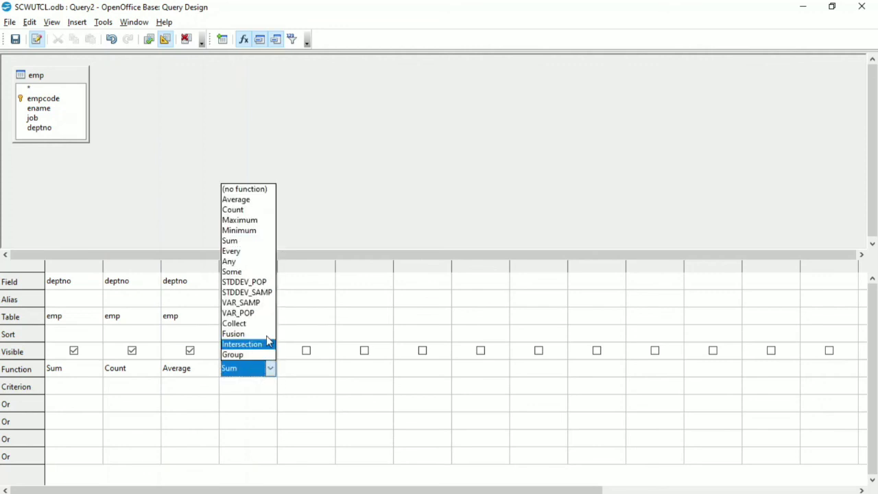
click(247, 221)
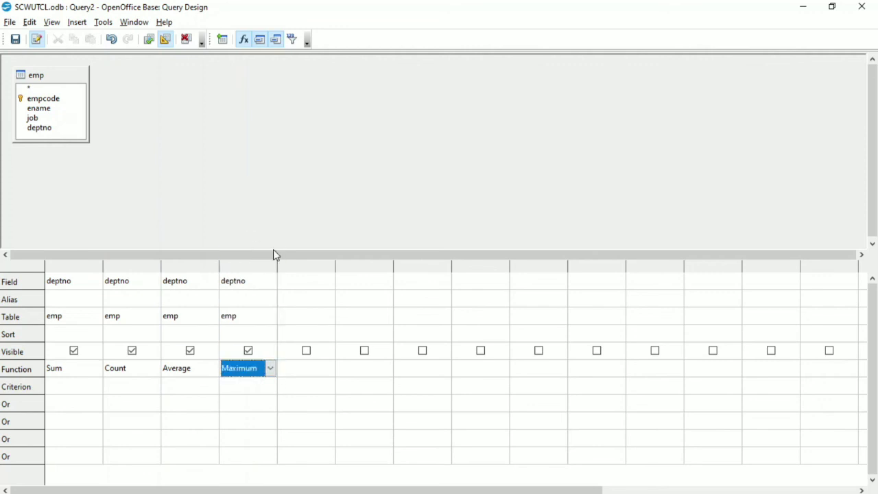
Close the query design, saving the changes to Query2, and view its records
click(863, 14)
click(406, 274)
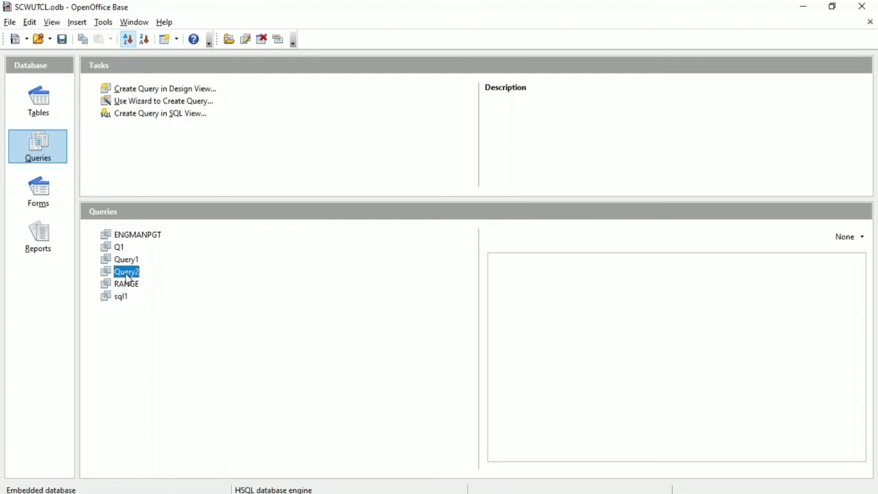
right_click(127, 277)
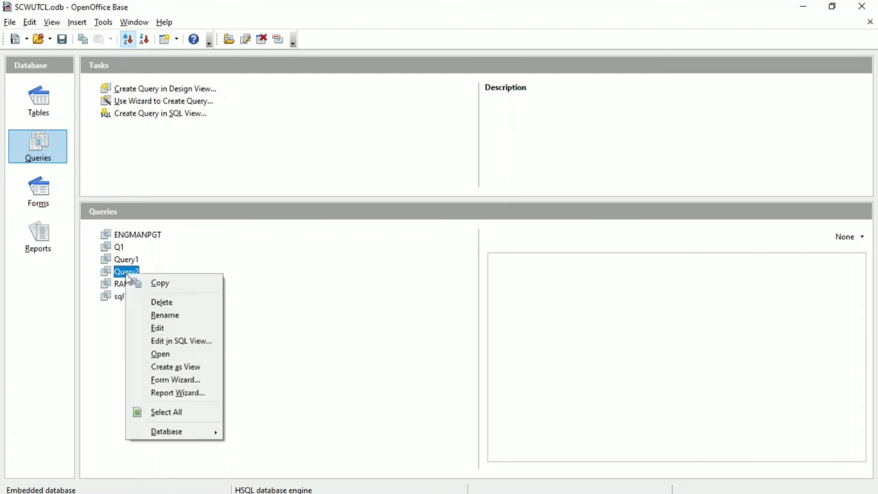
click(291, 286)
double_click(132, 274)
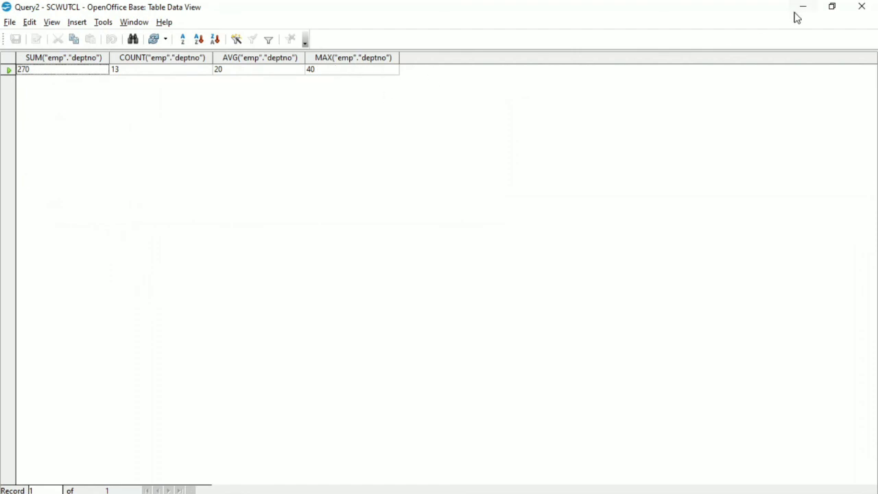
Close the Query2 records and start a new query in SQL view with the text select "deptno"*2
click(861, 10)
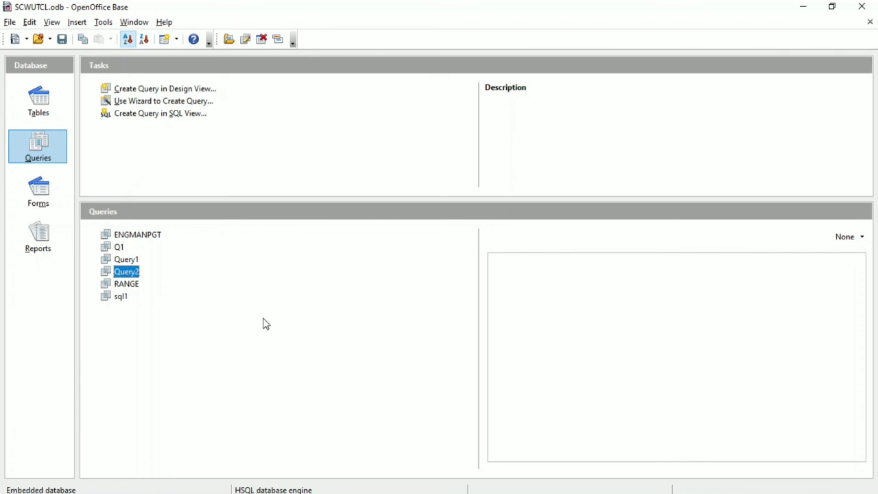
click(167, 115)
click(98, 82)
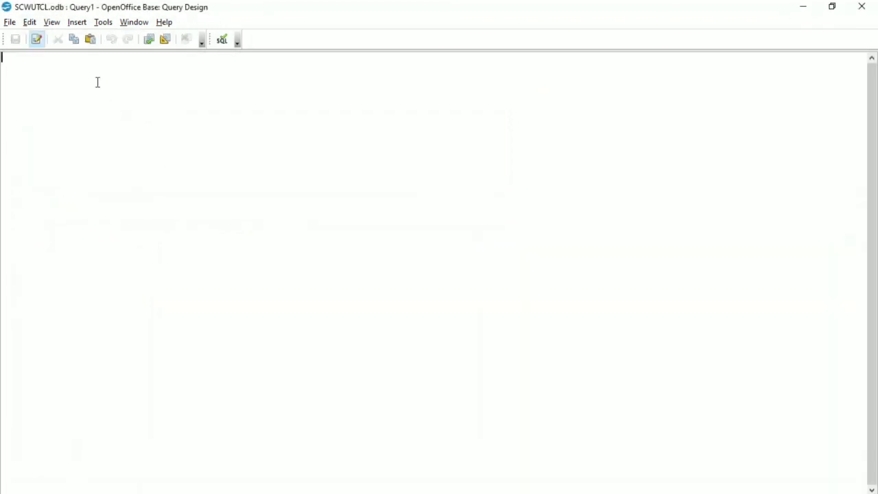
text(select "deptno)
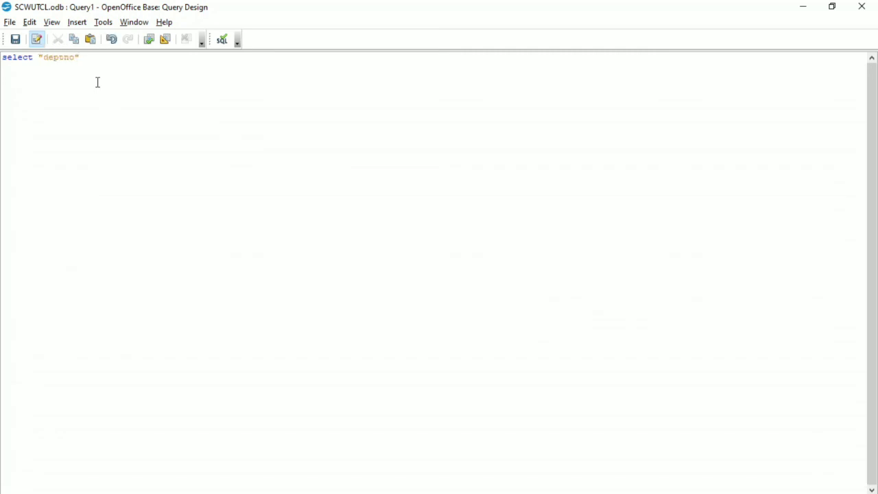
key(Right)
text("*)
text(2)
Complete the SQL statement with from "emp", enclosing the table name in double quotes
text( fr)
text(om e)
text(mp)
text(')
key(Left)
key(Left)
key(Left)
key(Left)
text(")
key(End)
key(BackSpace)
text(")
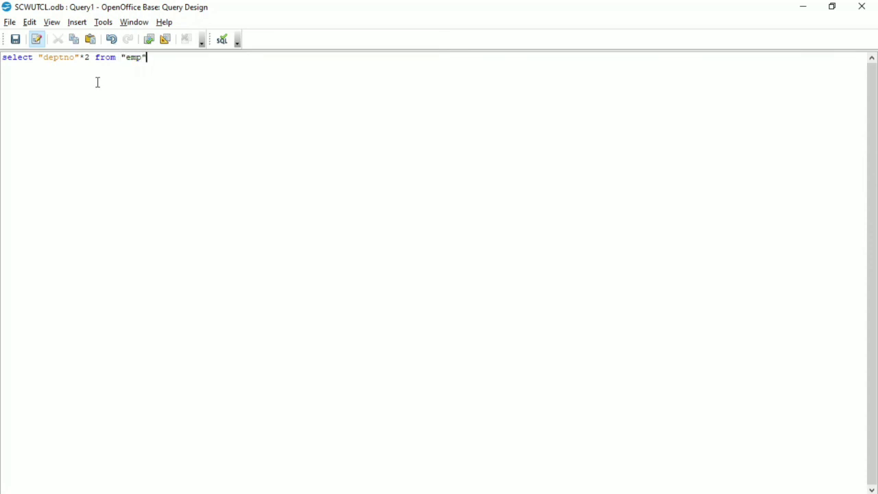
Close the query design, saving it as Query3, and view the query's records before closing them
click(862, 6)
click(392, 274)
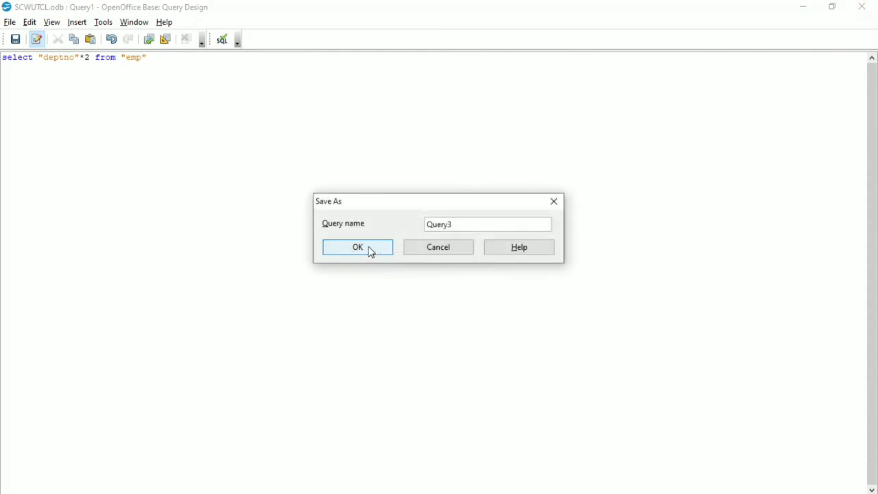
click(370, 252)
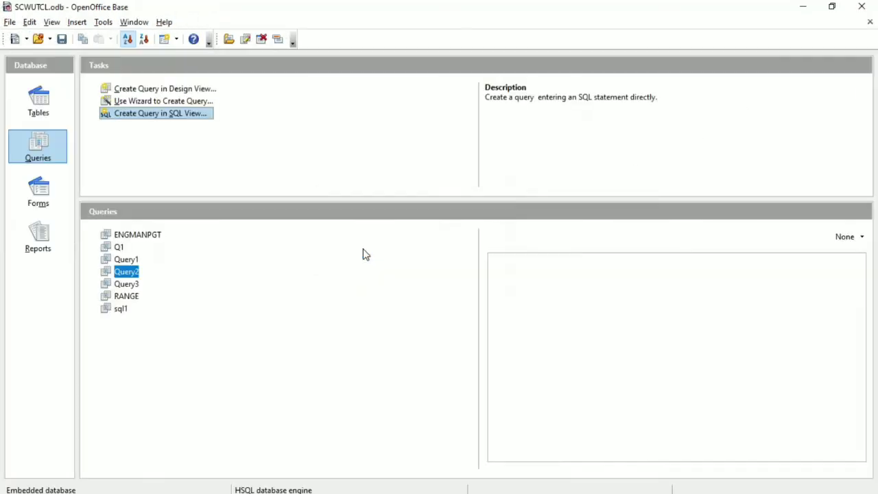
double_click(117, 286)
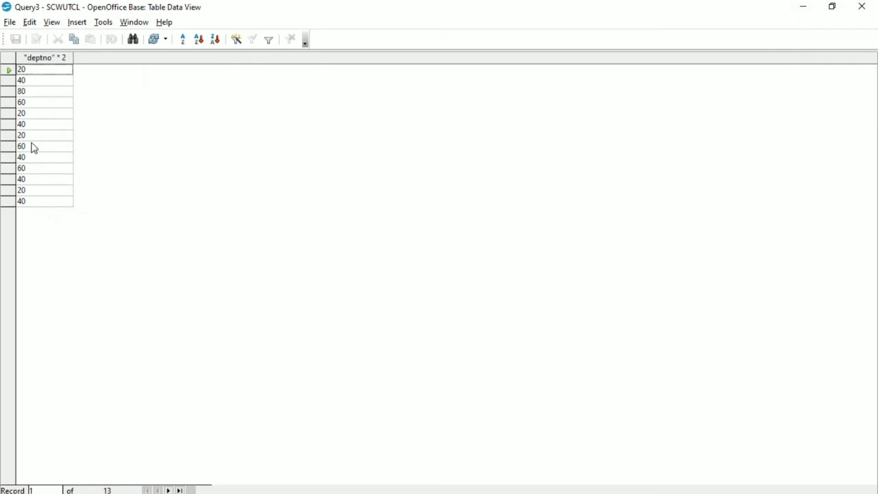
click(866, 7)
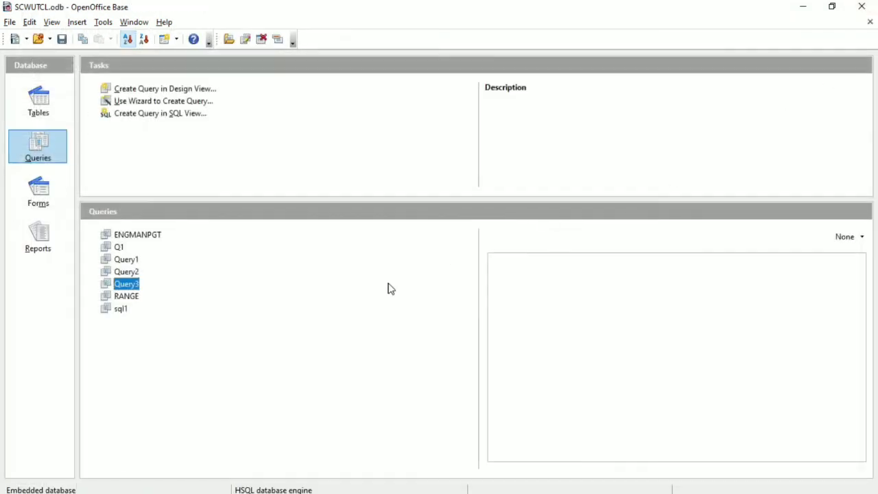